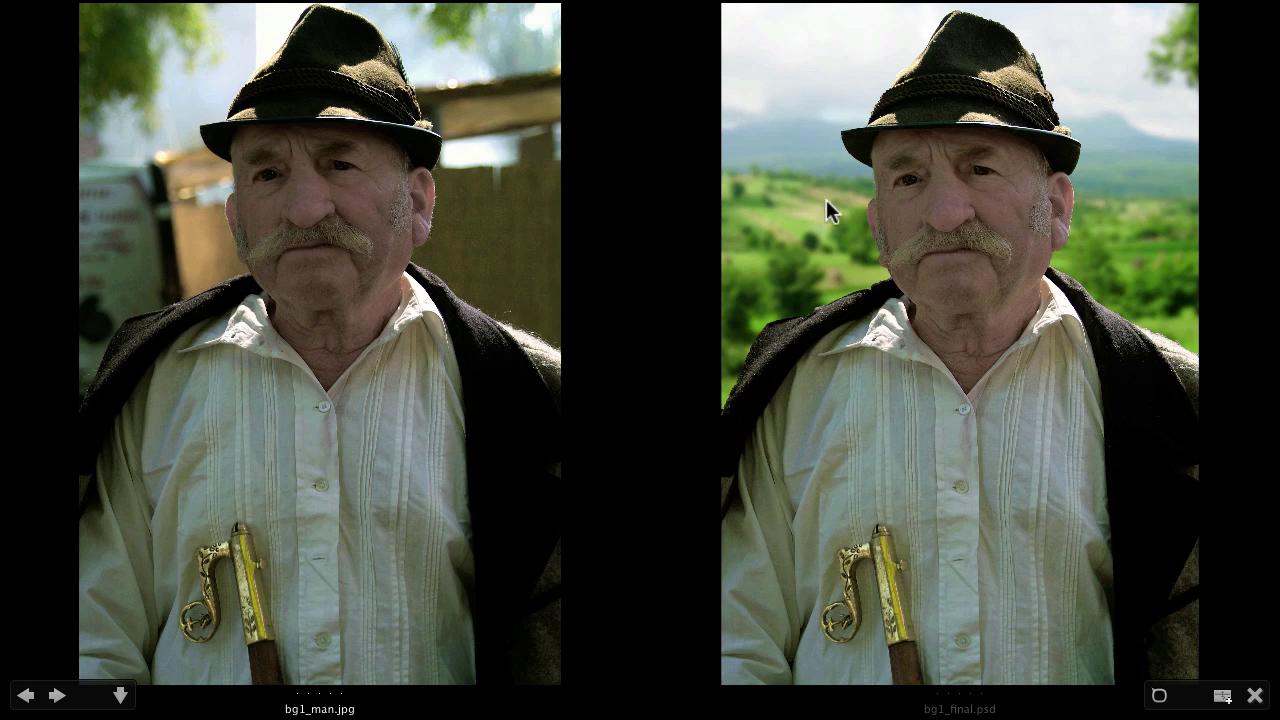
Step: Leave the full-screen comparison of bg1_man.jpg and bg1_final.psd and return to the 01 Introduction thumbnails
key("Escape")
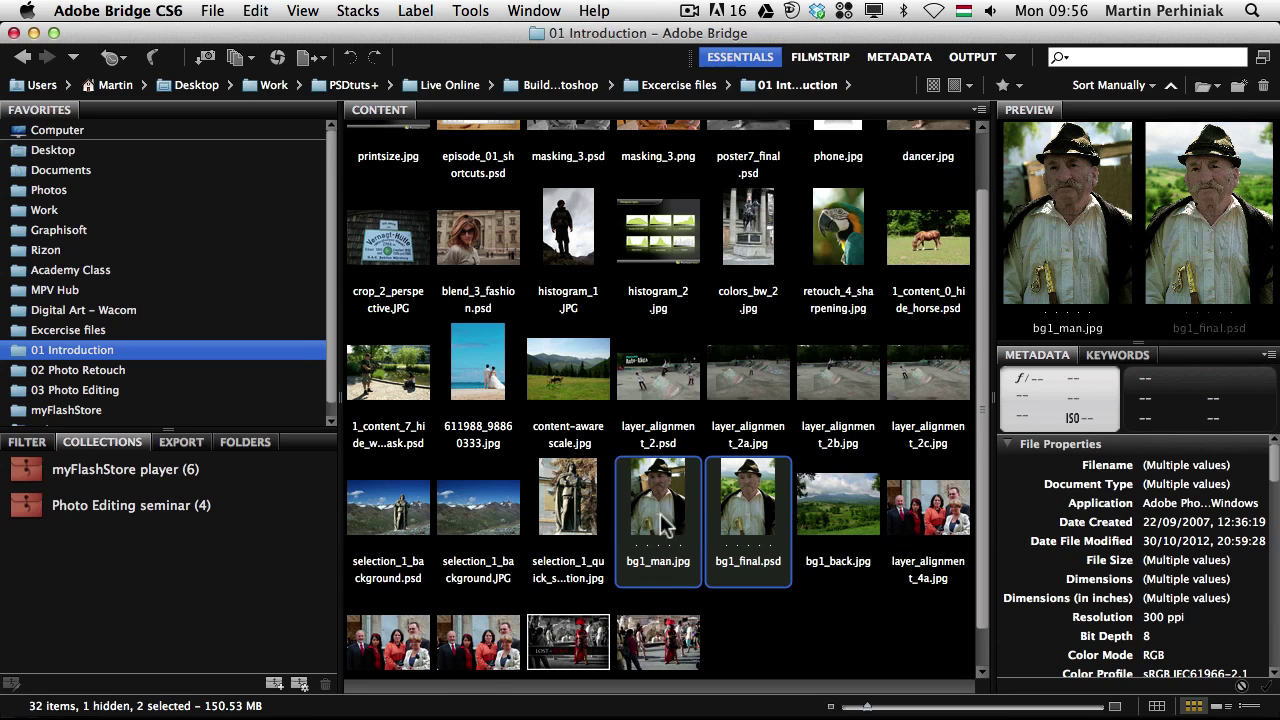
Step: Open the selected images in Photoshop and toggle bg1_final.psd's landscape layer off and on
key("Return")
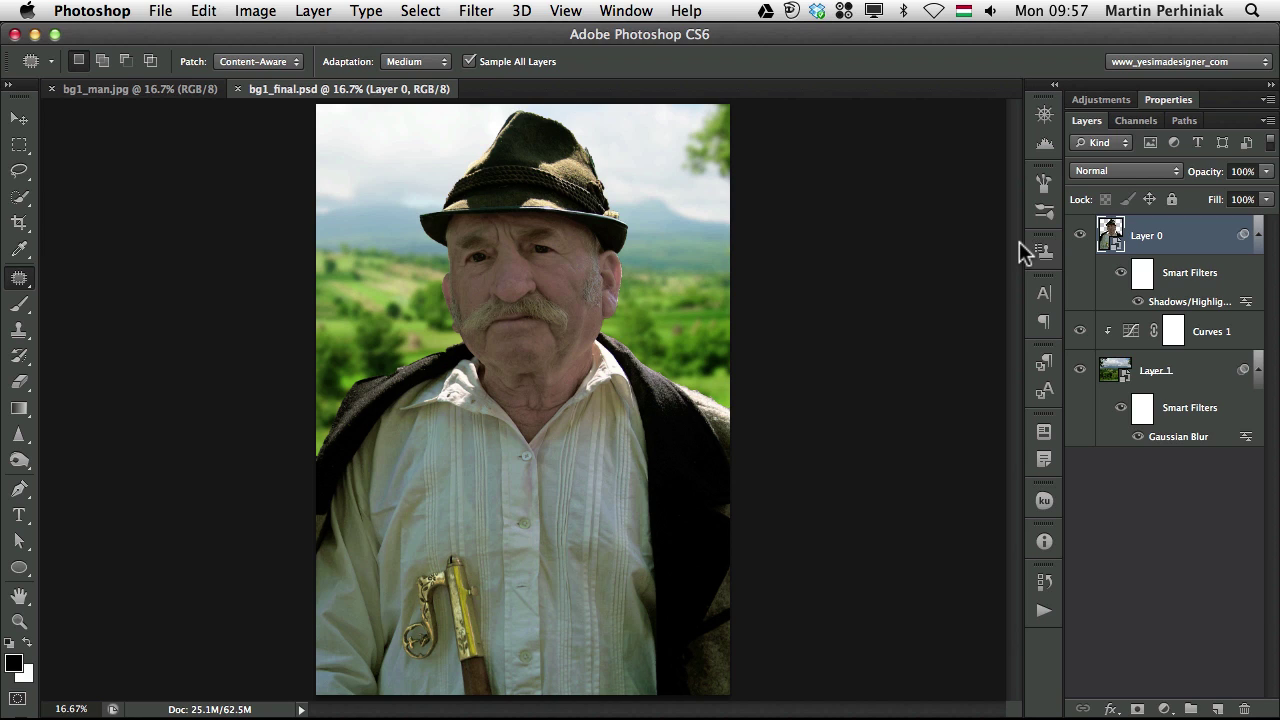
left_click(1080, 371)
left_click(1080, 371)
left_click(1080, 371)
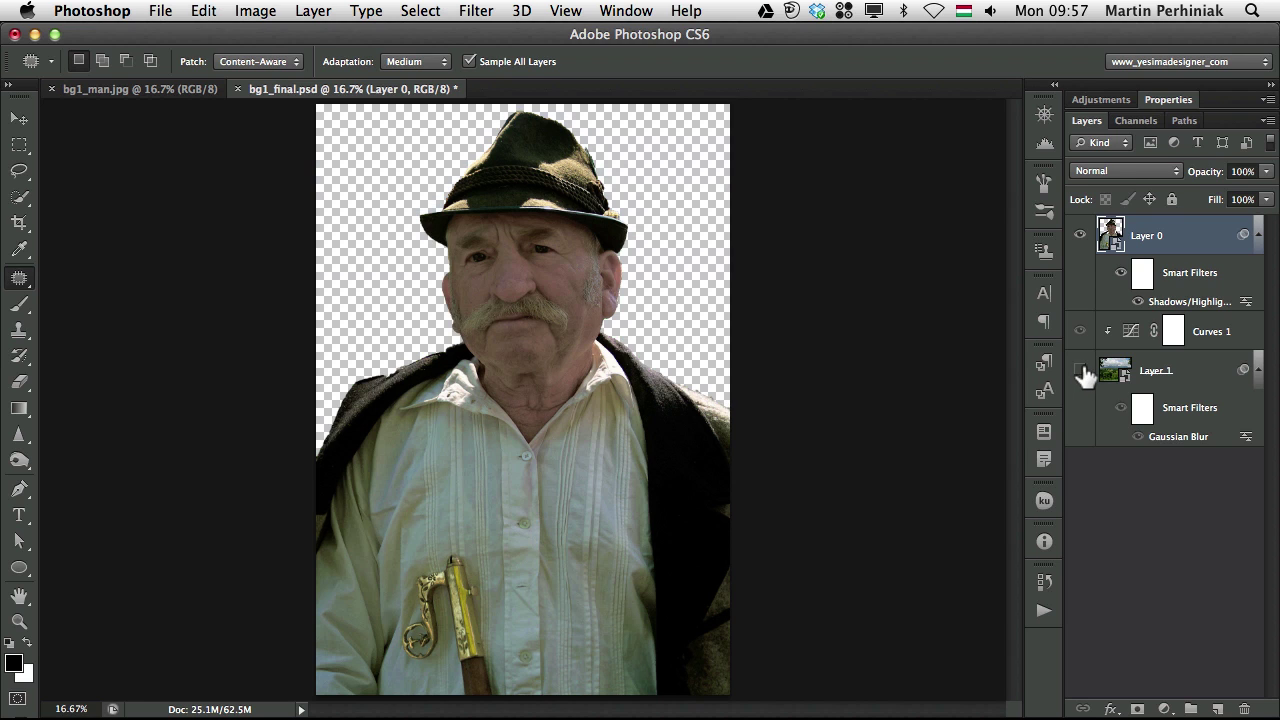
left_click(1080, 371)
Step: Compare the landscape with and without its blur smart filter, leaving the blur on
left_click(1120, 408)
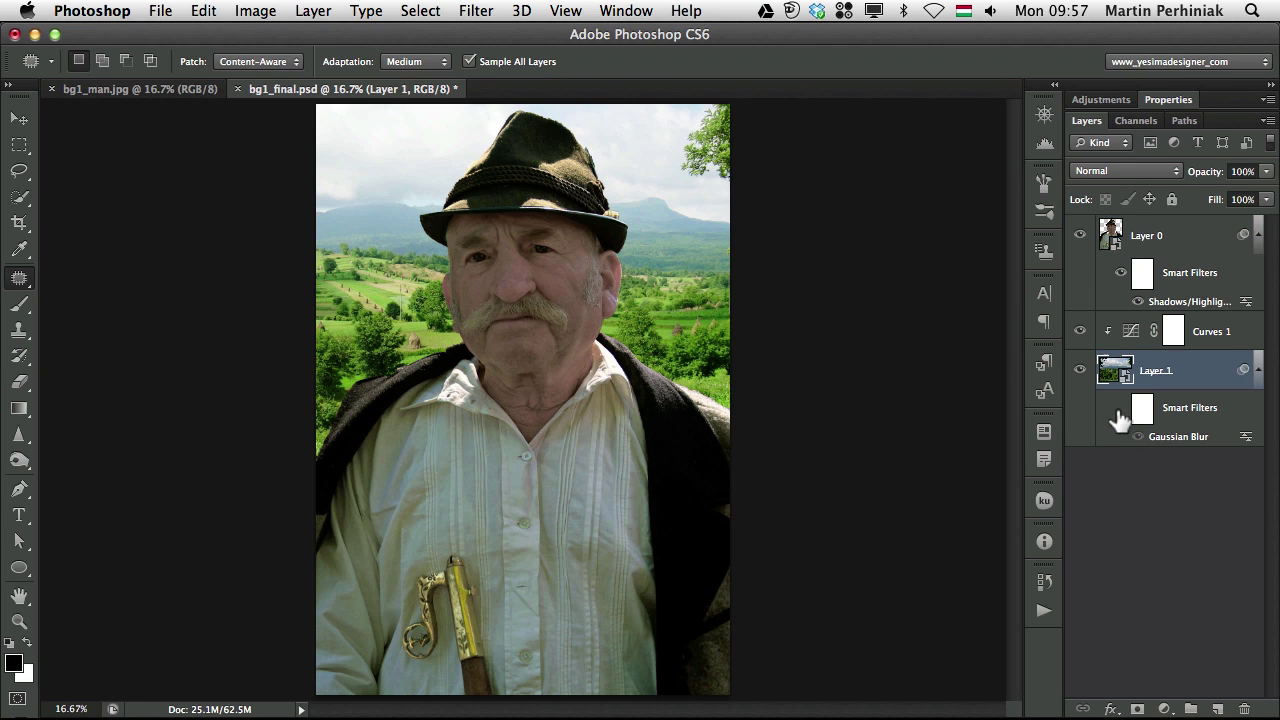
left_click(1120, 410)
left_click(1120, 410)
left_click(1118, 410)
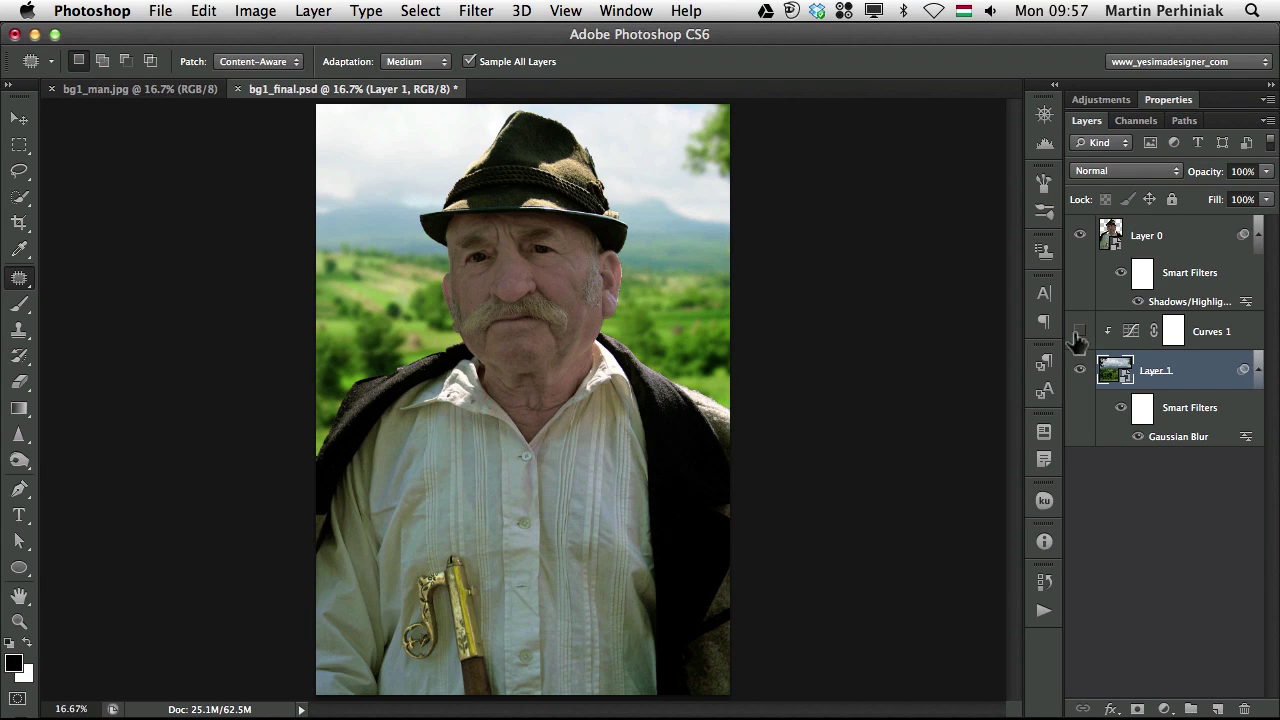
Step: Compare with and without Curves 1, then hide both Curves 1 and the landscape layer
left_click(1079, 332)
left_click(1079, 332)
left_click_drag(1074, 338, 1079, 370)
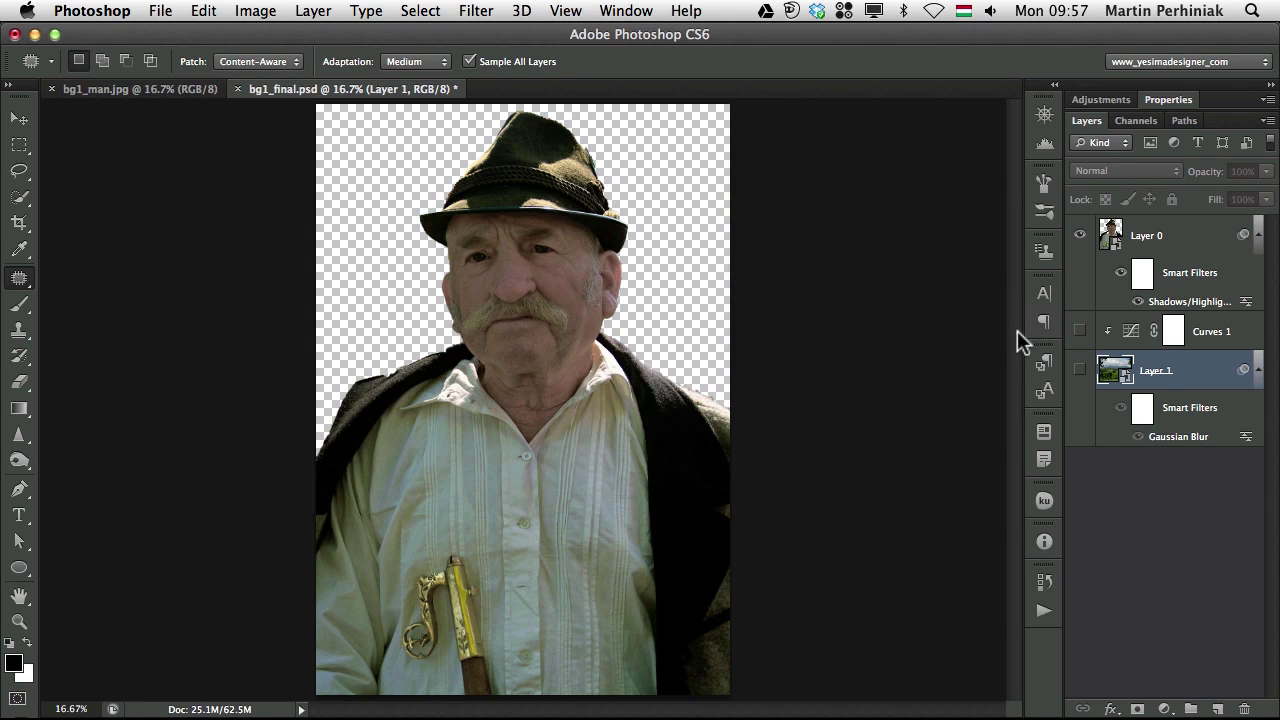
Step: Toggle the man's Shadows/Highlights smart filter to compare, leaving it applied
left_click(1120, 278)
left_click(1120, 280)
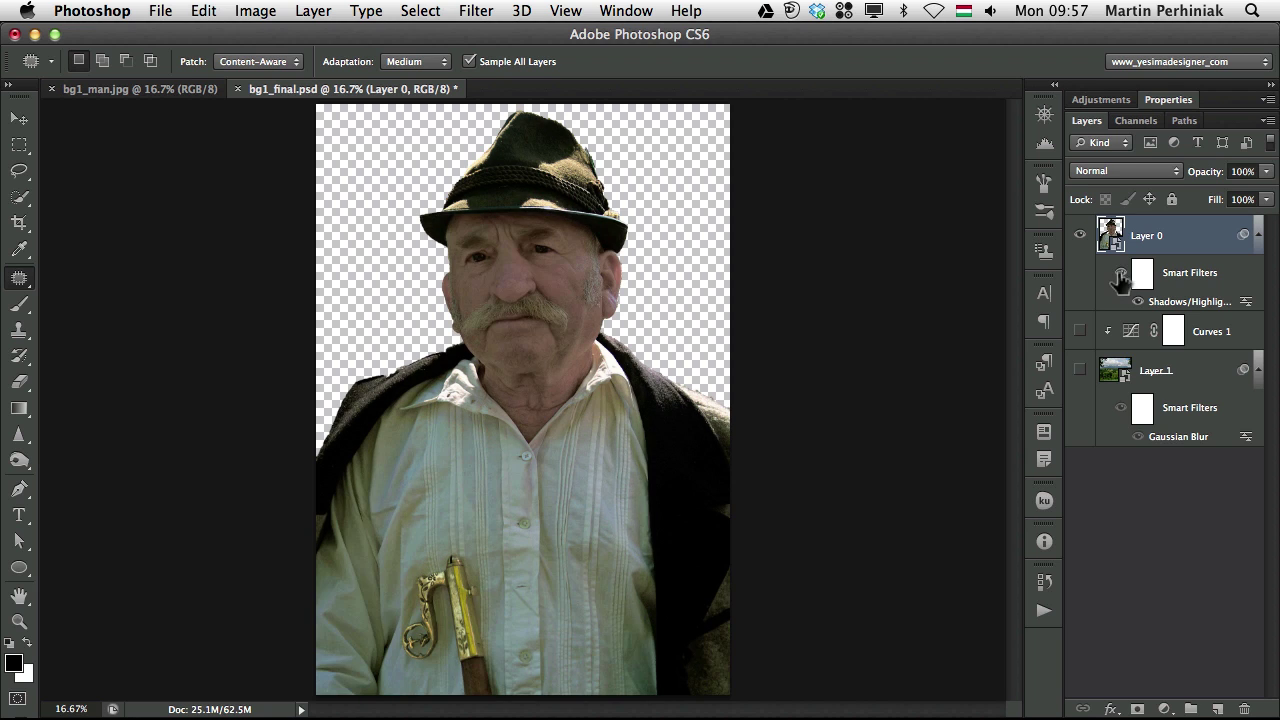
left_click(1120, 279)
left_click(1118, 280)
left_click(1120, 280)
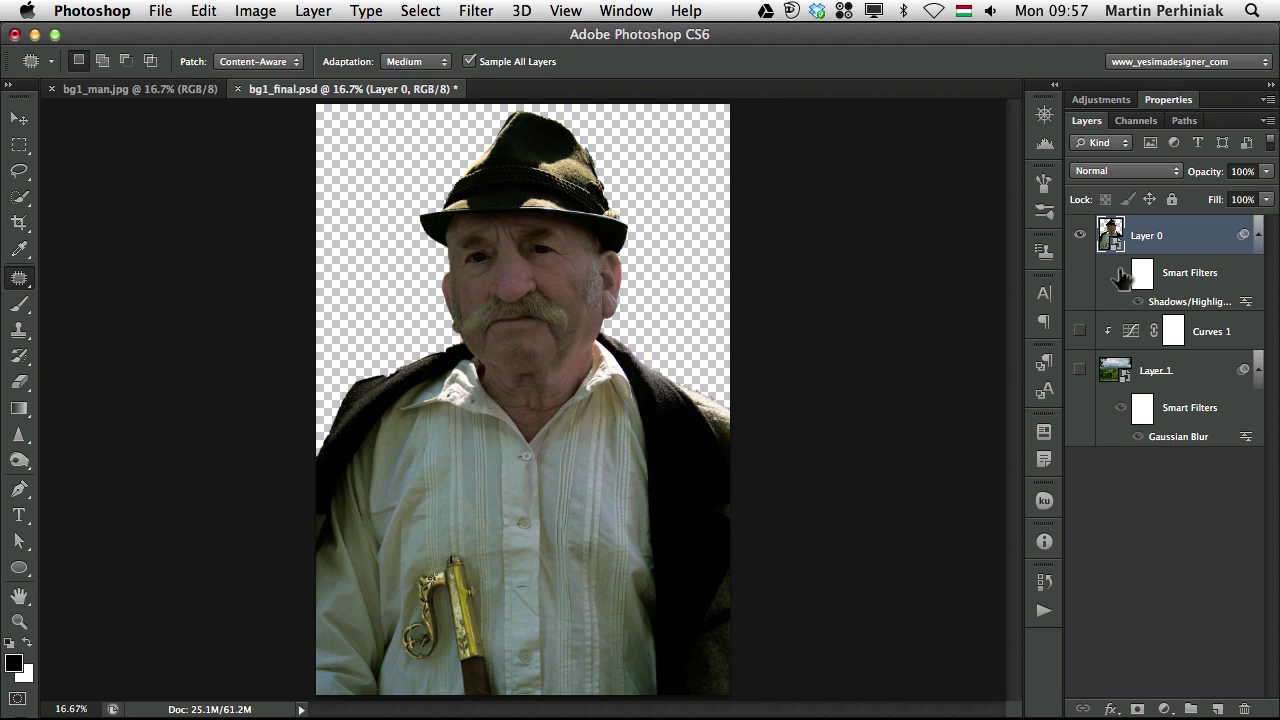
left_click(1120, 278)
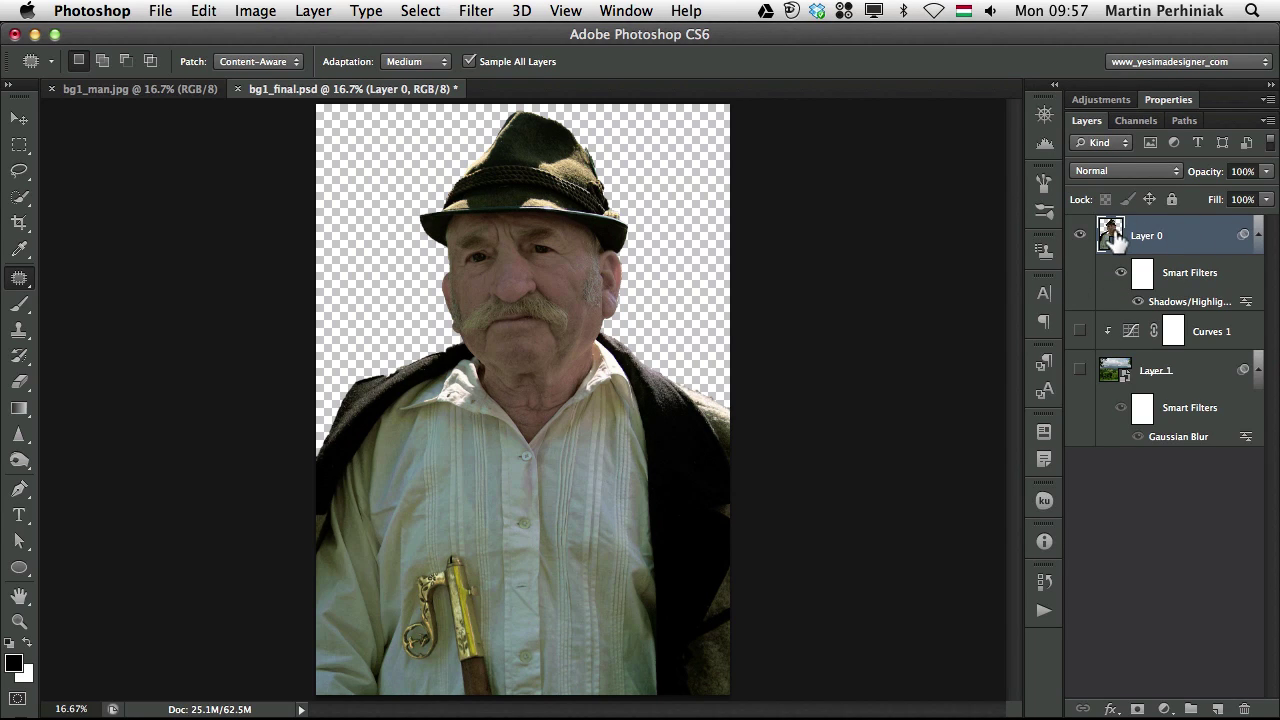
Step: Open the man layer's smart object, disable its mask to view the original, and close without saving
double_click(1110, 238)
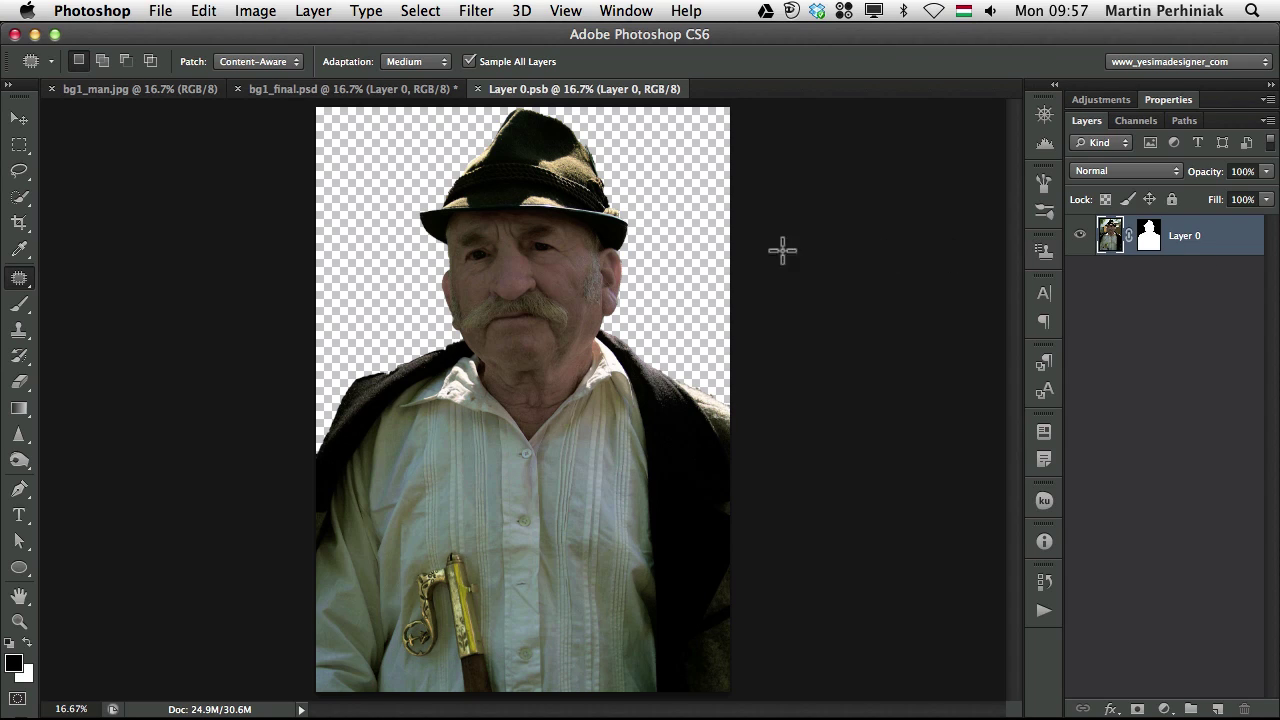
left_click(1152, 236, "shift")
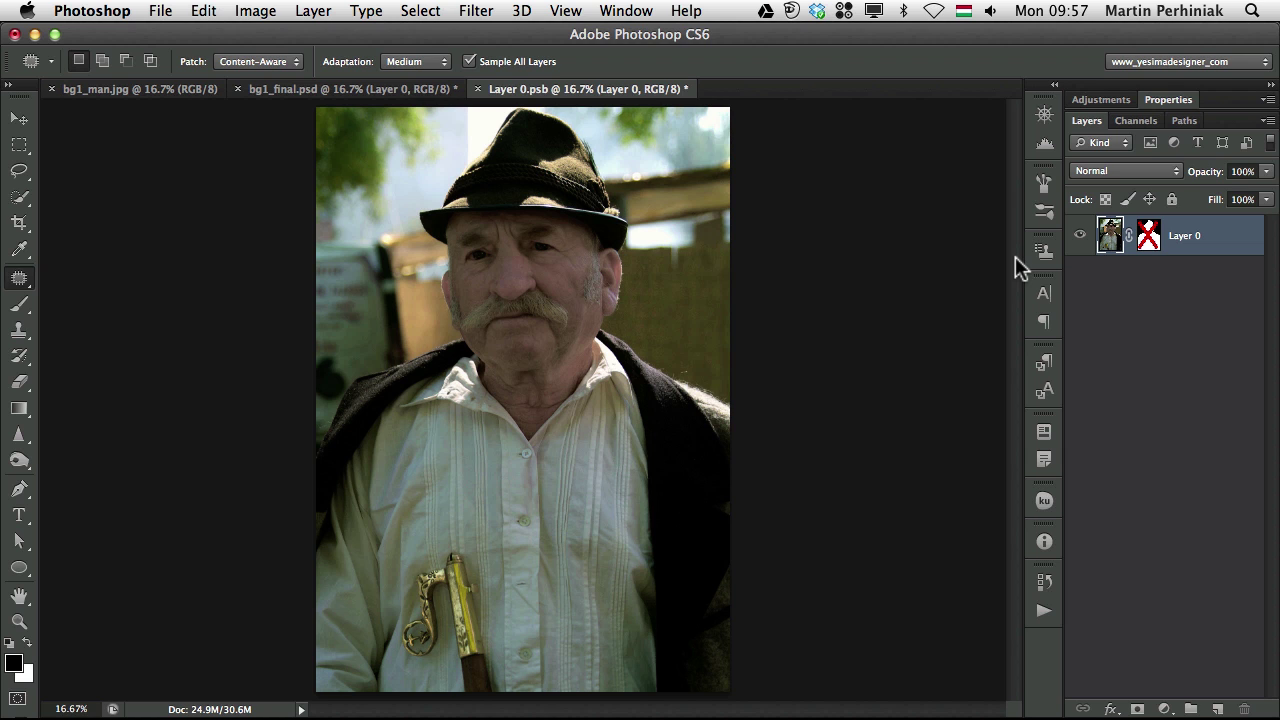
key("super+w")
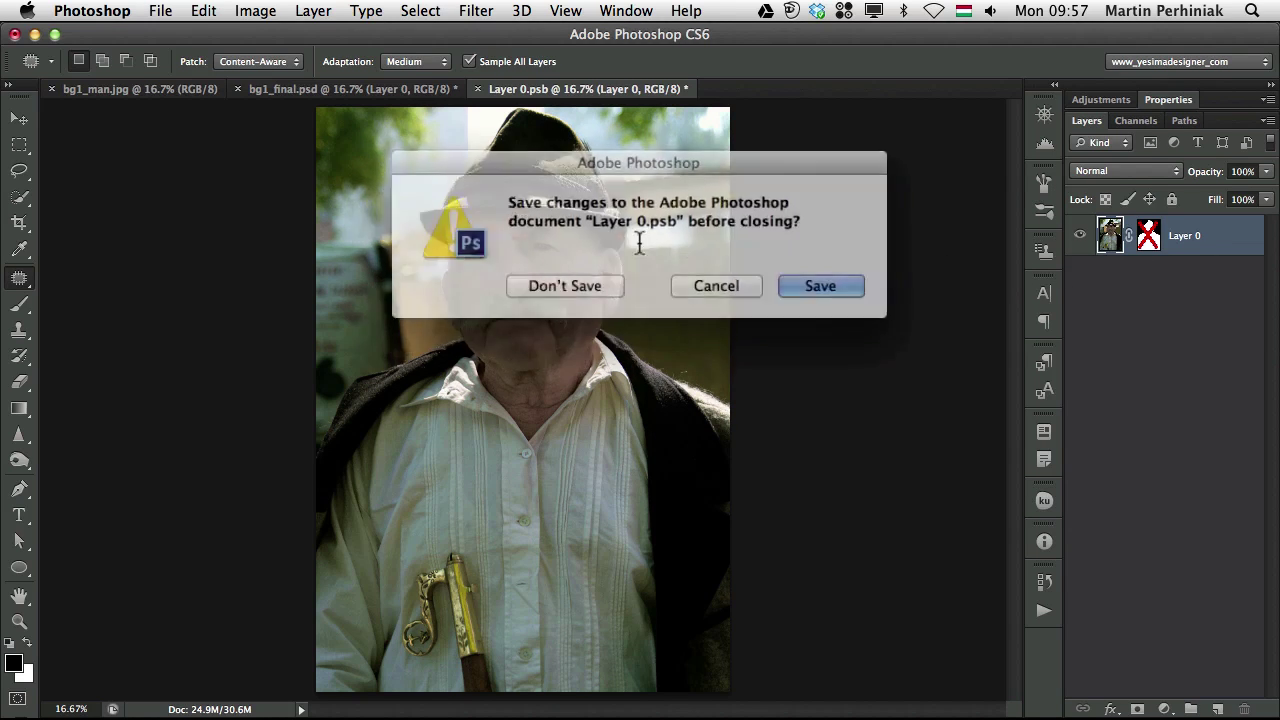
left_click(563, 286)
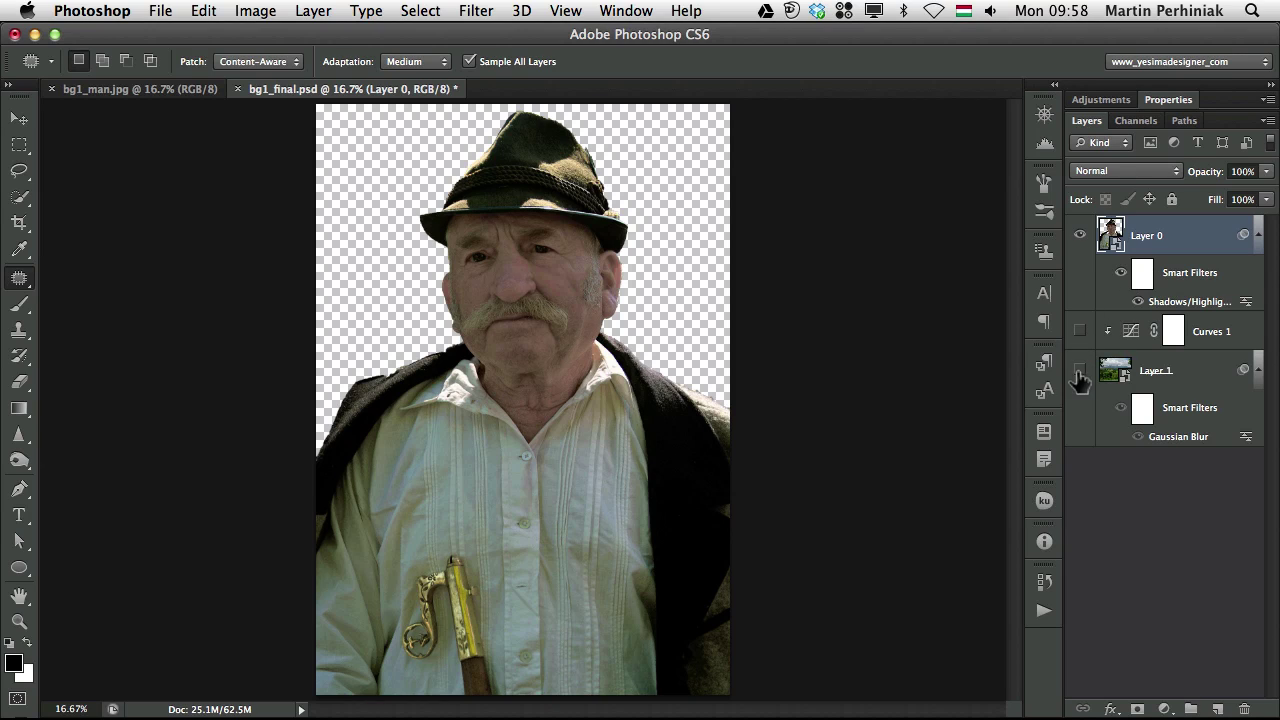
Step: Show the landscape layer again and inspect its Gaussian Blur settings without changing them
left_click(1079, 370)
left_click(1079, 370)
left_click(1079, 370)
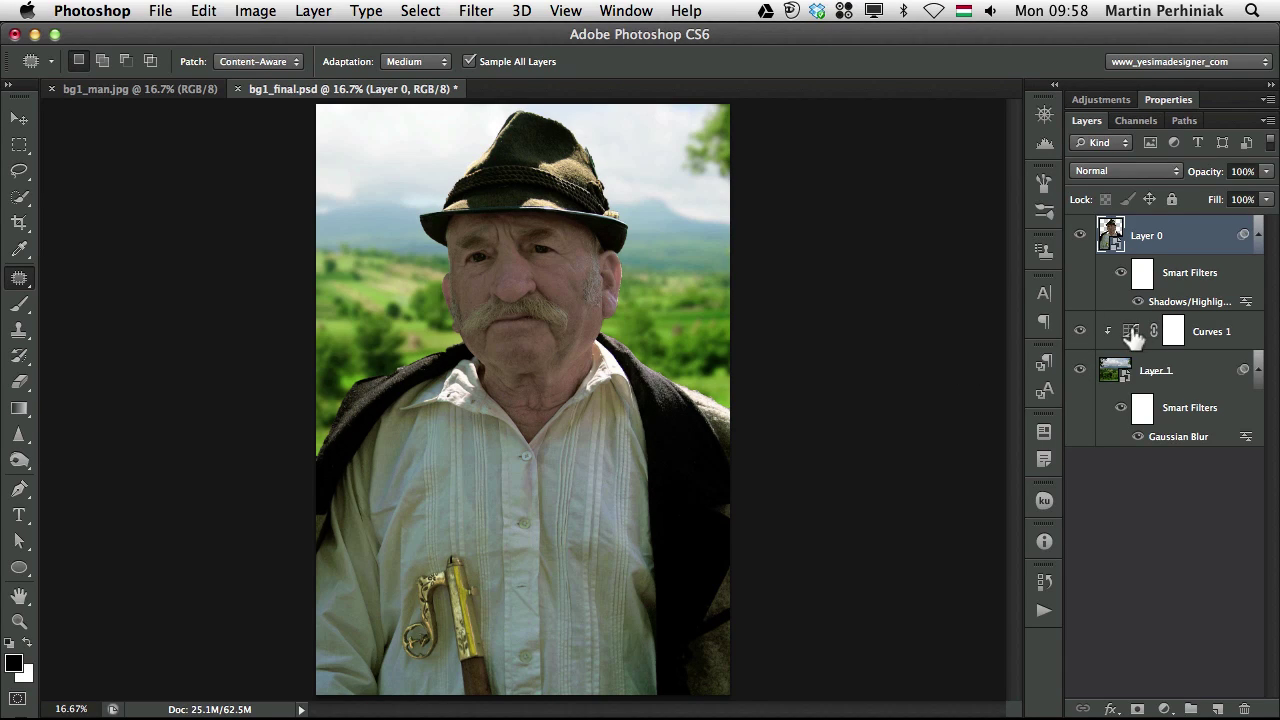
double_click(1170, 437)
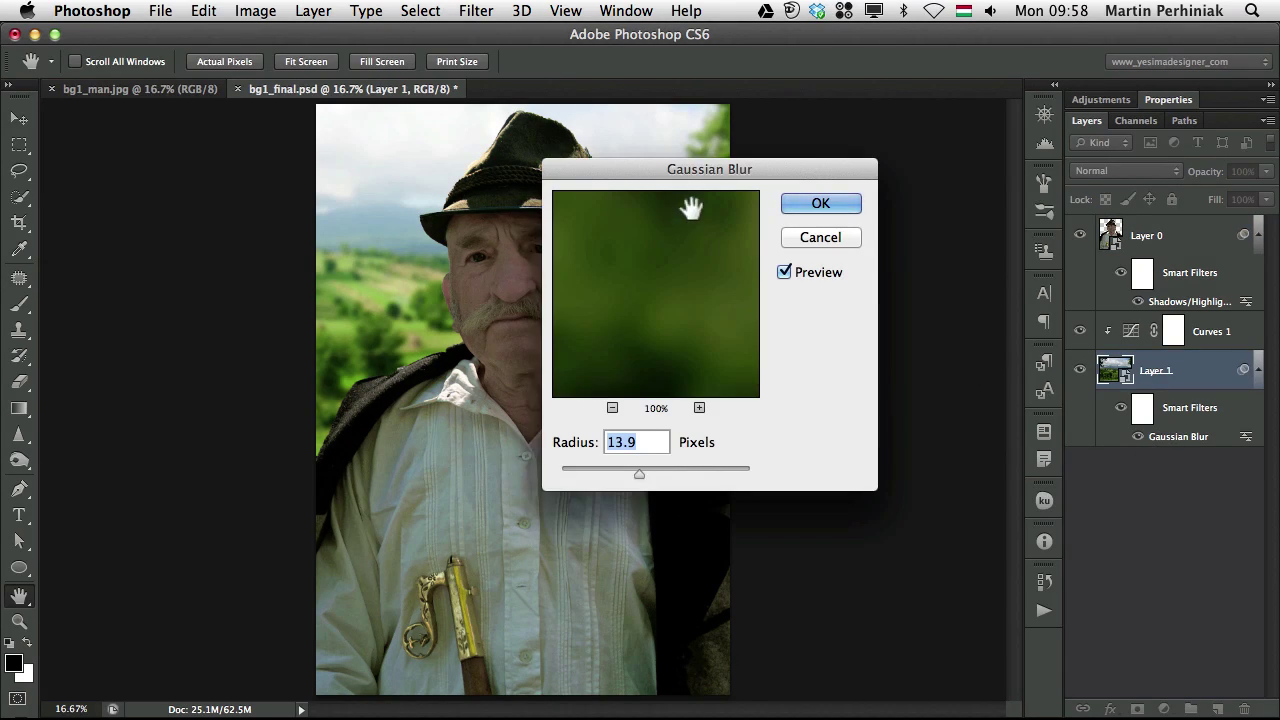
left_click(818, 240)
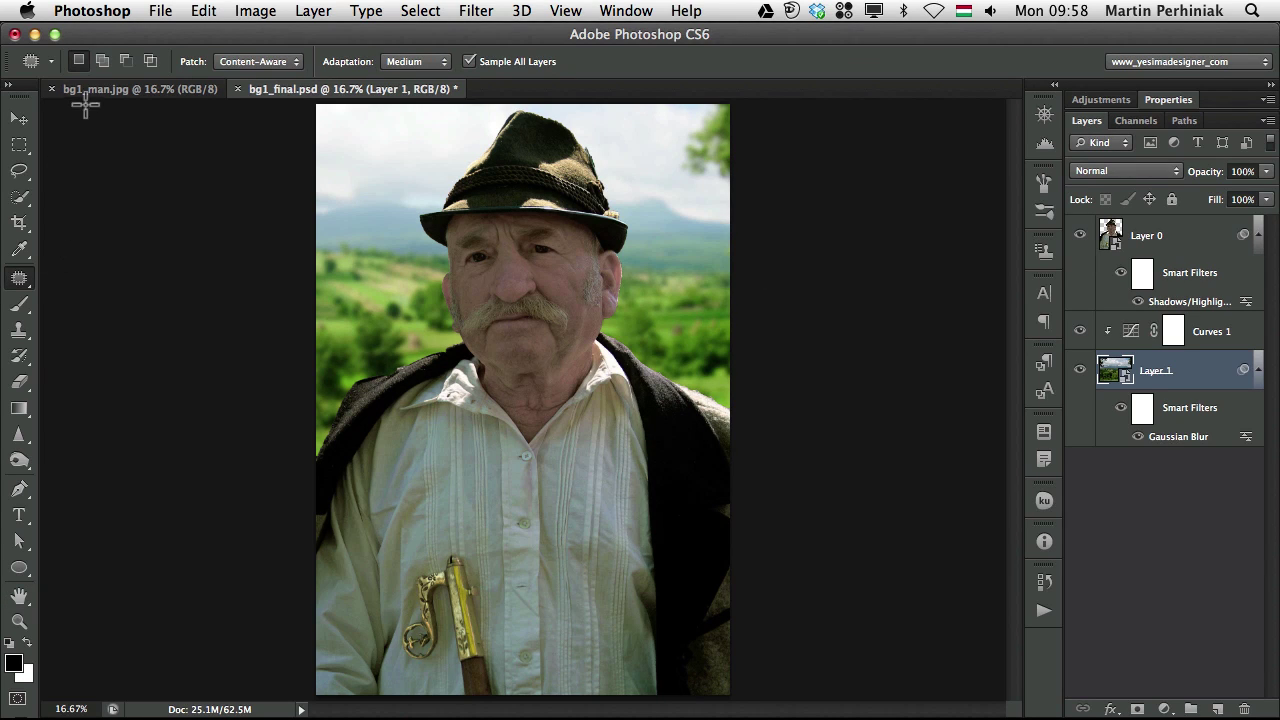
Step: In bg1_man.jpg, Quick Select the background down the left side and right of the hat
left_click(138, 92)
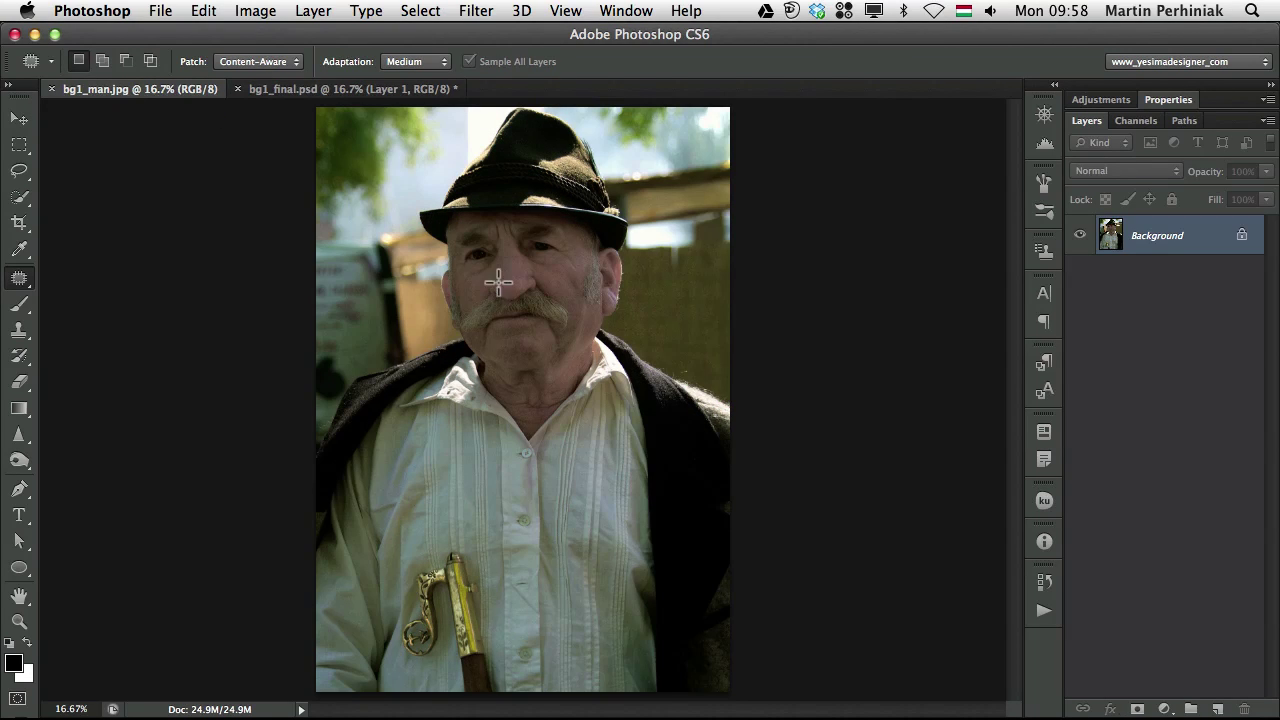
key("v")
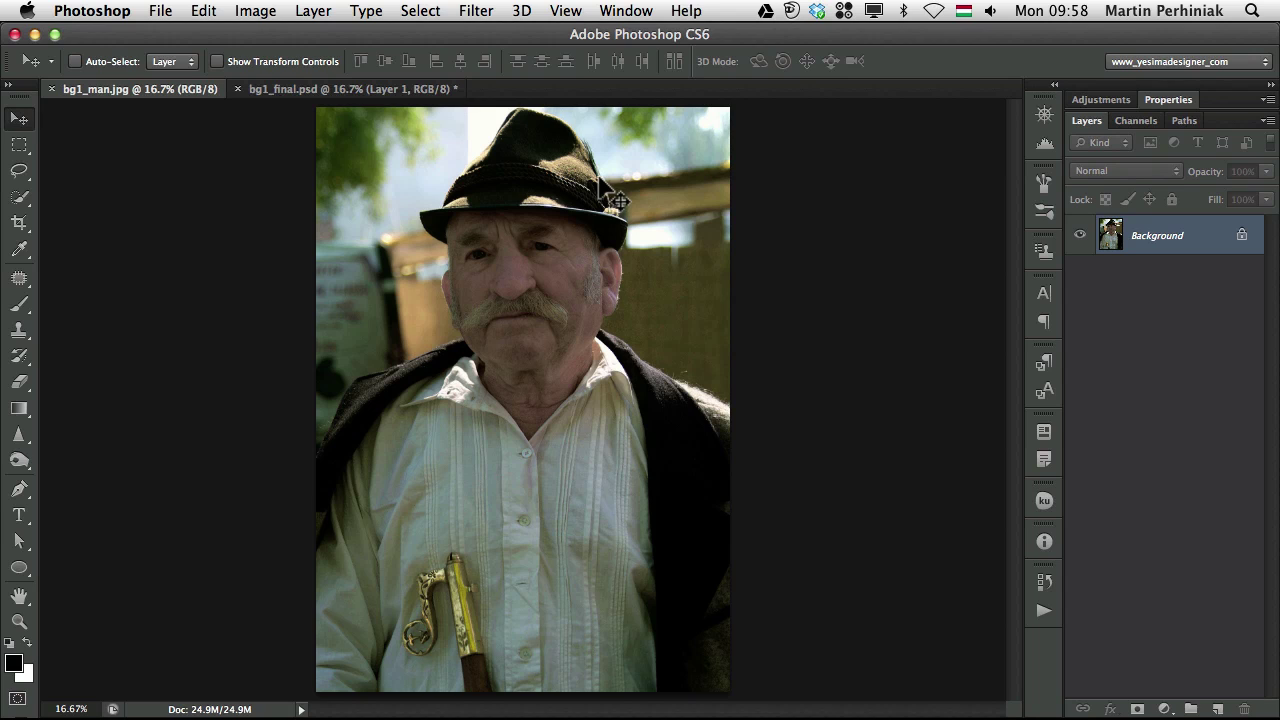
key("w")
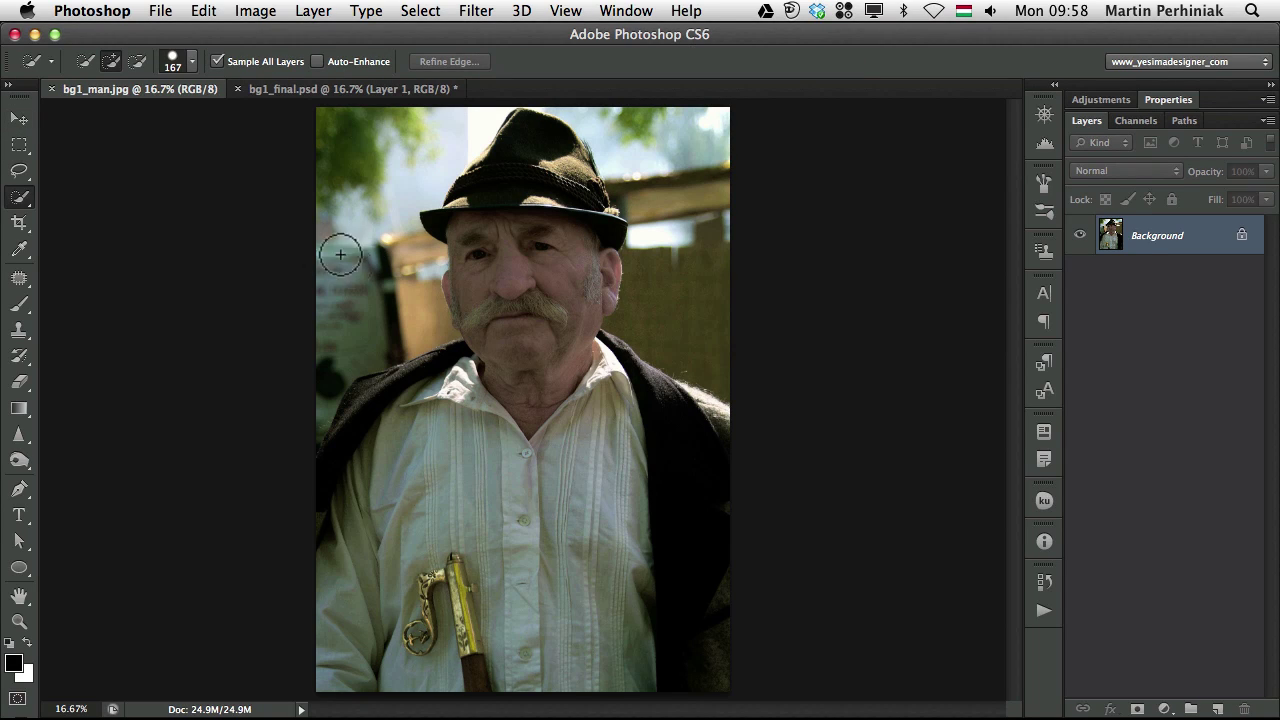
mouse_move(329, 283)
left_mouse_down()
mouse_move(329, 326)
mouse_move(311, 323)
mouse_move(381, 319)
mouse_move(395, 250)
mouse_move(372, 212)
mouse_move(350, 215)
left_mouse_up()
left_click_drag(357, 329, 310, 445, "ctrl+alt")
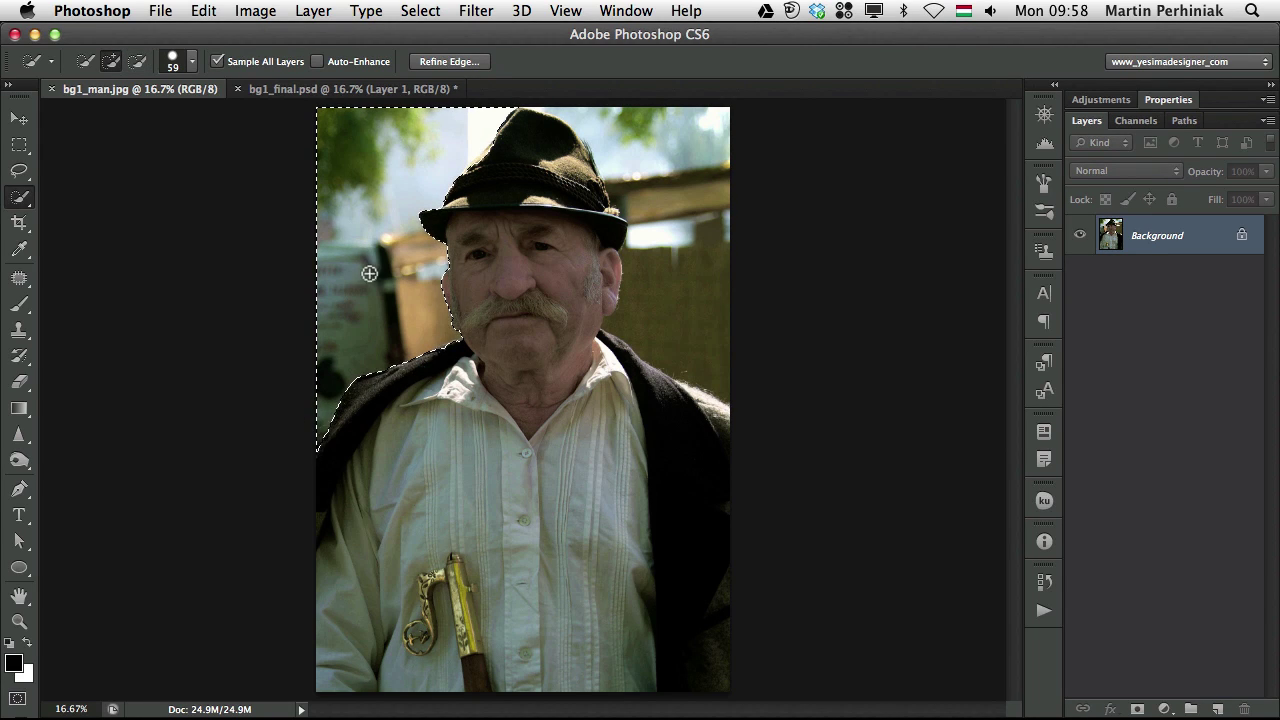
mouse_move(632, 154)
left_mouse_down()
mouse_move(667, 157)
mouse_move(713, 299)
left_mouse_up()
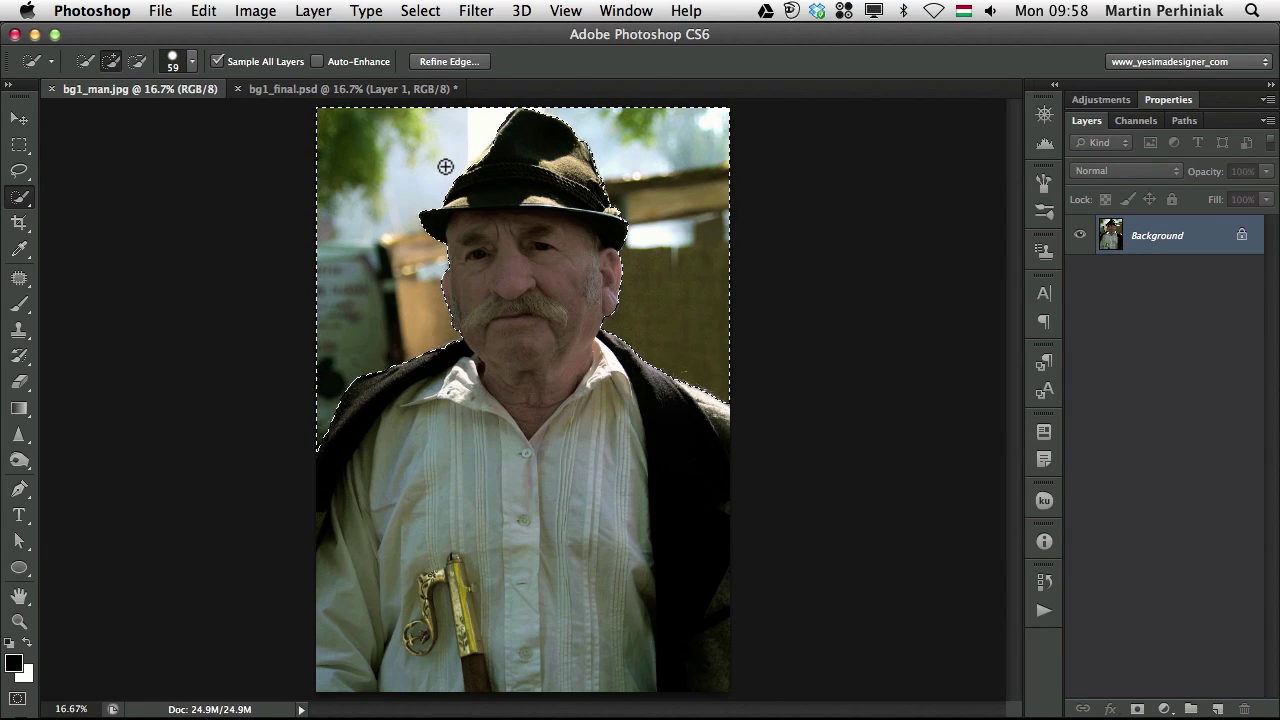
Step: Zoom in on the hat, subtract its left and right edges from the selection, then zoom out
key("z")
mouse_move(493, 157)
left_mouse_down()
mouse_move(523, 130)
mouse_move(563, 143)
left_mouse_up()
key("w")
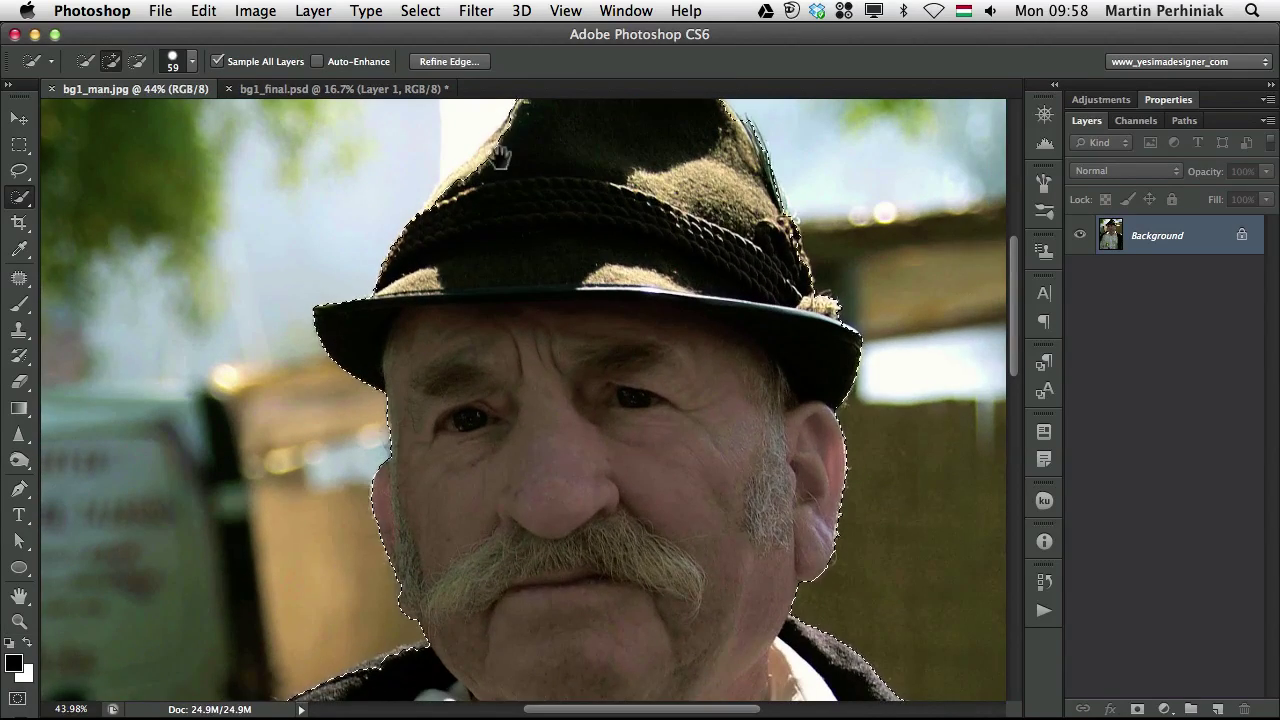
scroll(497, 297, "up", 2)
key("alt")
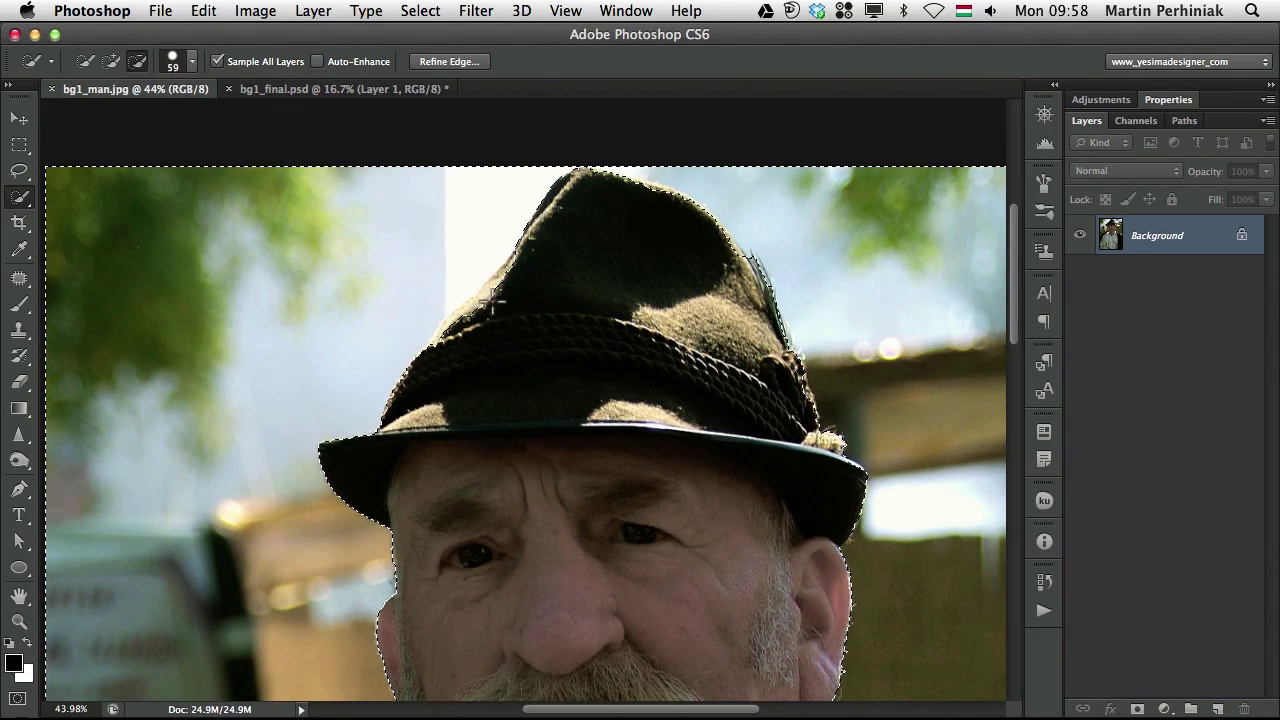
mouse_move(438, 350)
left_mouse_down()
mouse_move(514, 300)
mouse_move(528, 205)
mouse_move(561, 215)
left_mouse_up()
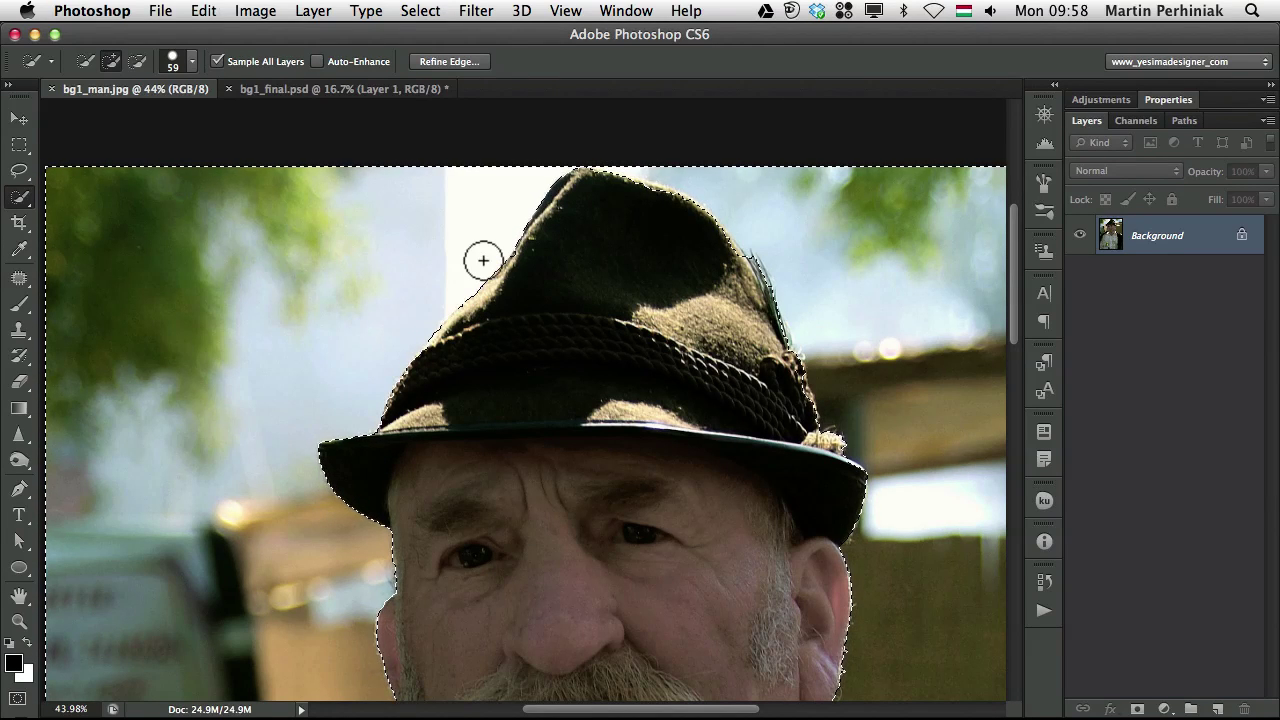
key("alt")
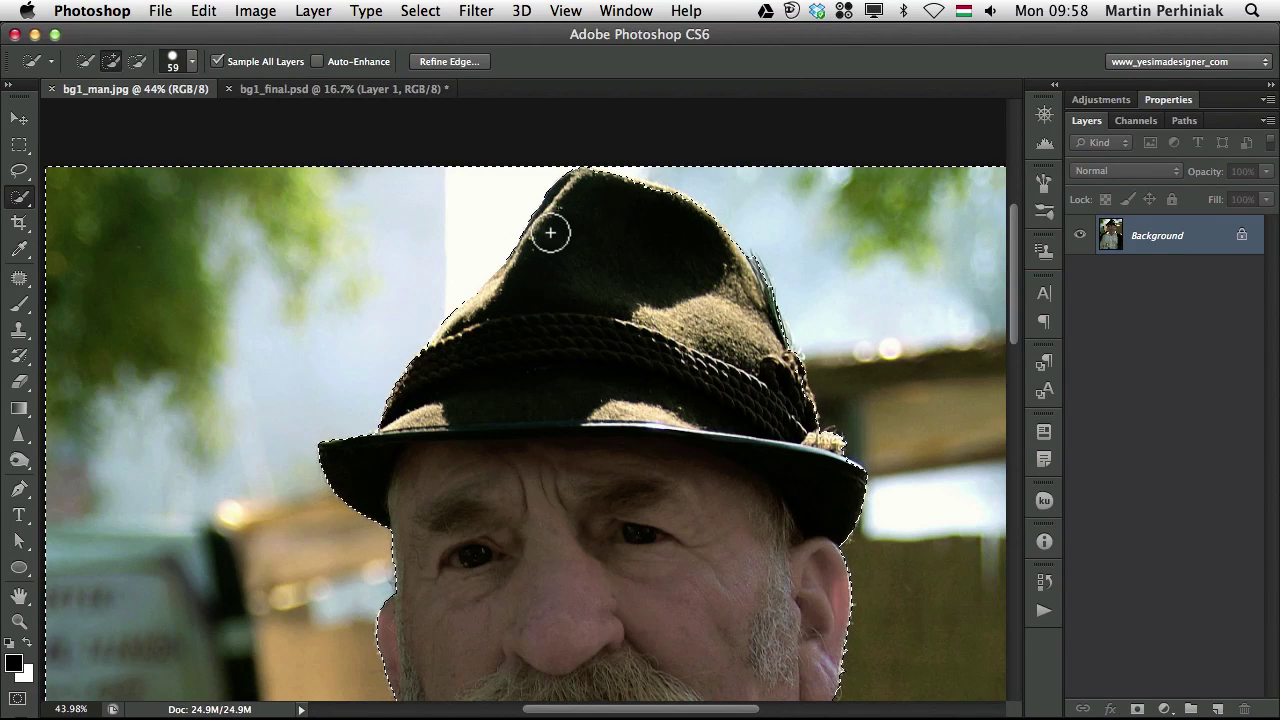
key("super+minus")
key("super+minus")
key("super+minus")
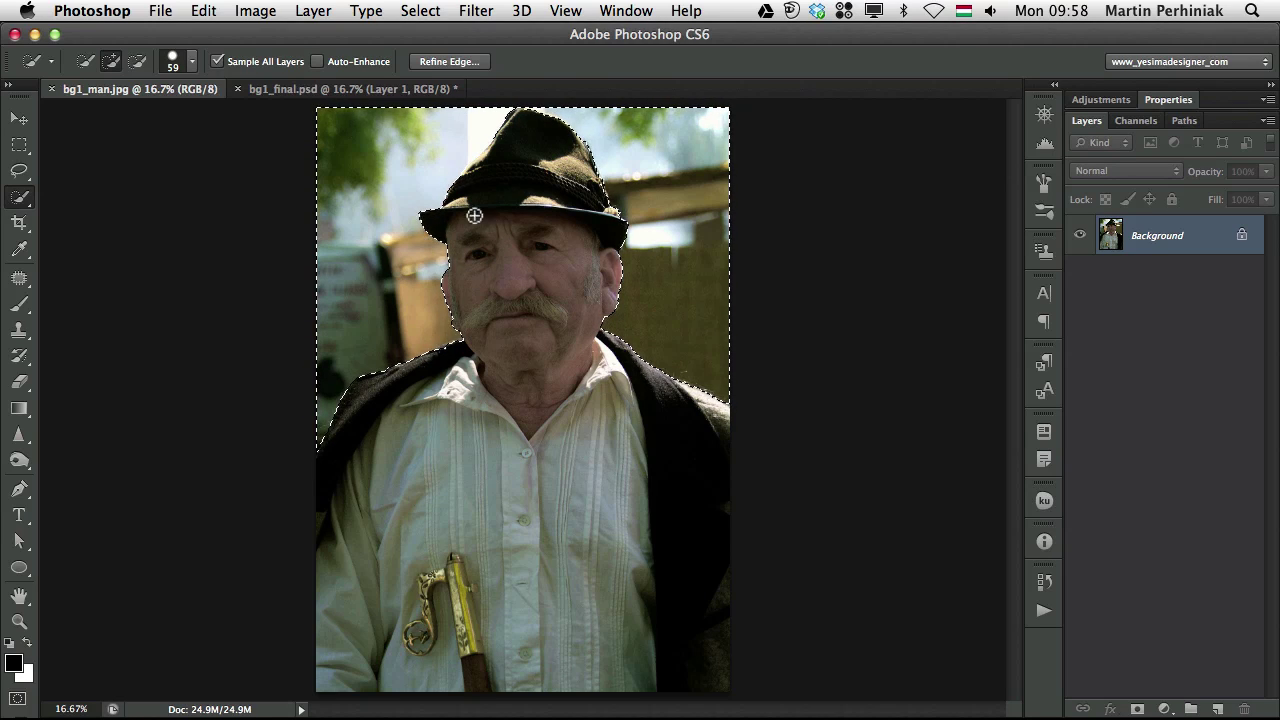
Step: Add a layer mask, invert it so the man shows, and apply it permanently to Layer 0
left_click(1137, 709, "alt")
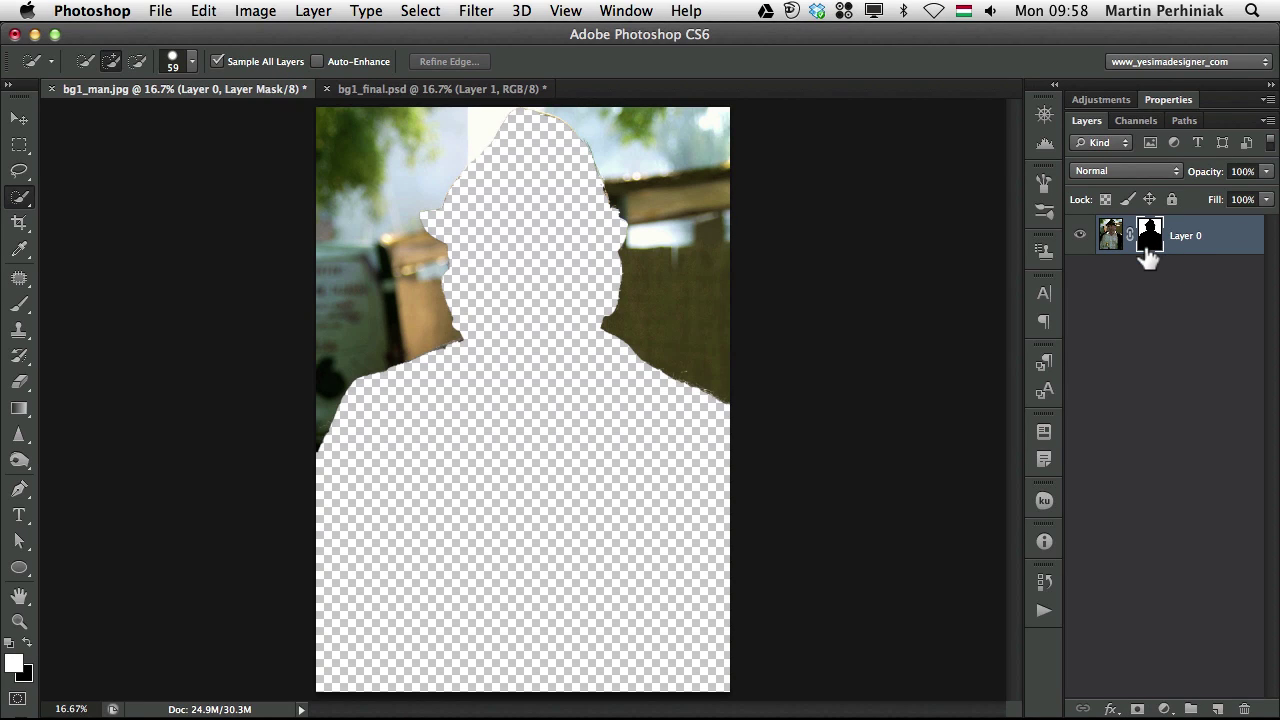
key("super+i")
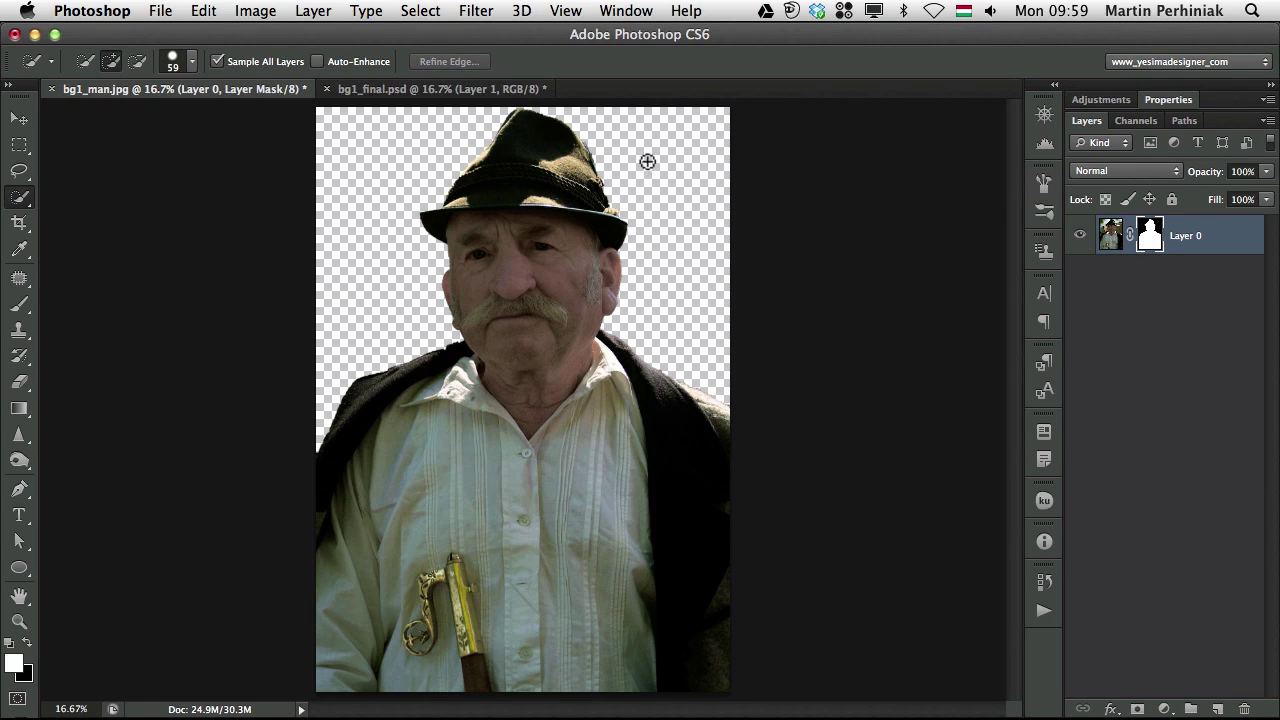
key("super+shift+alt+a")
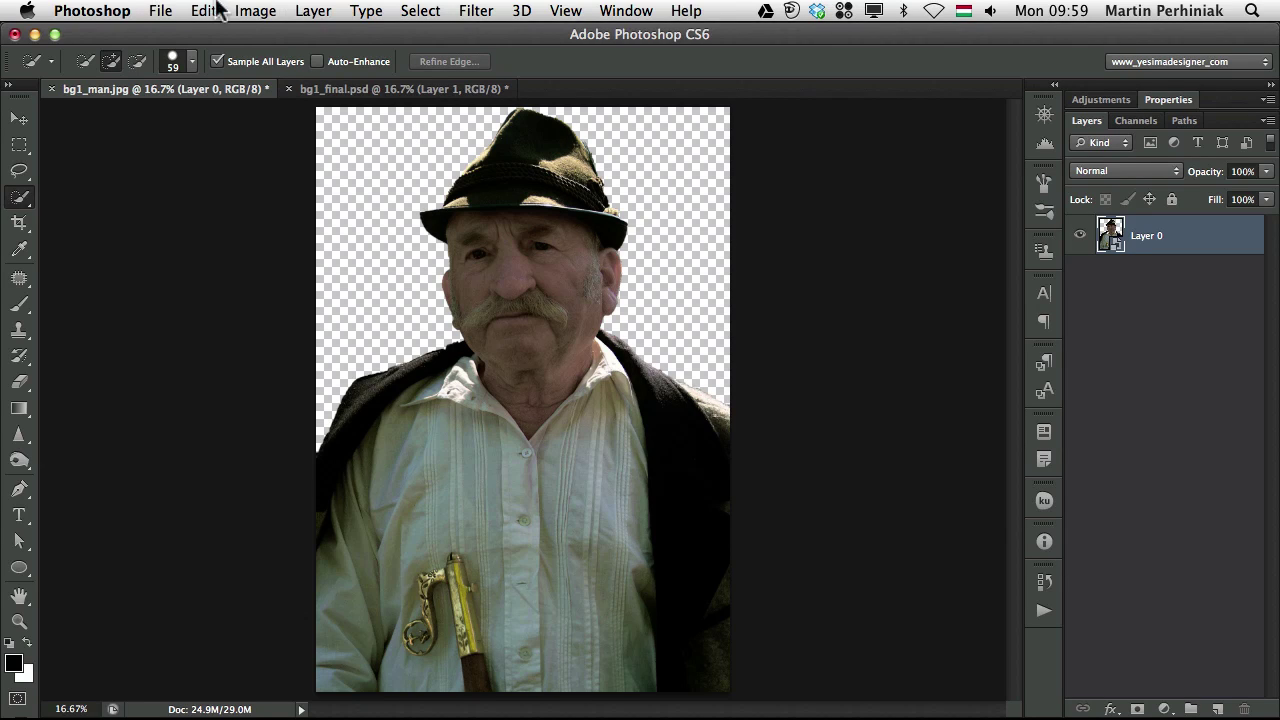
left_click(253, 12)
mouse_move(262, 76)
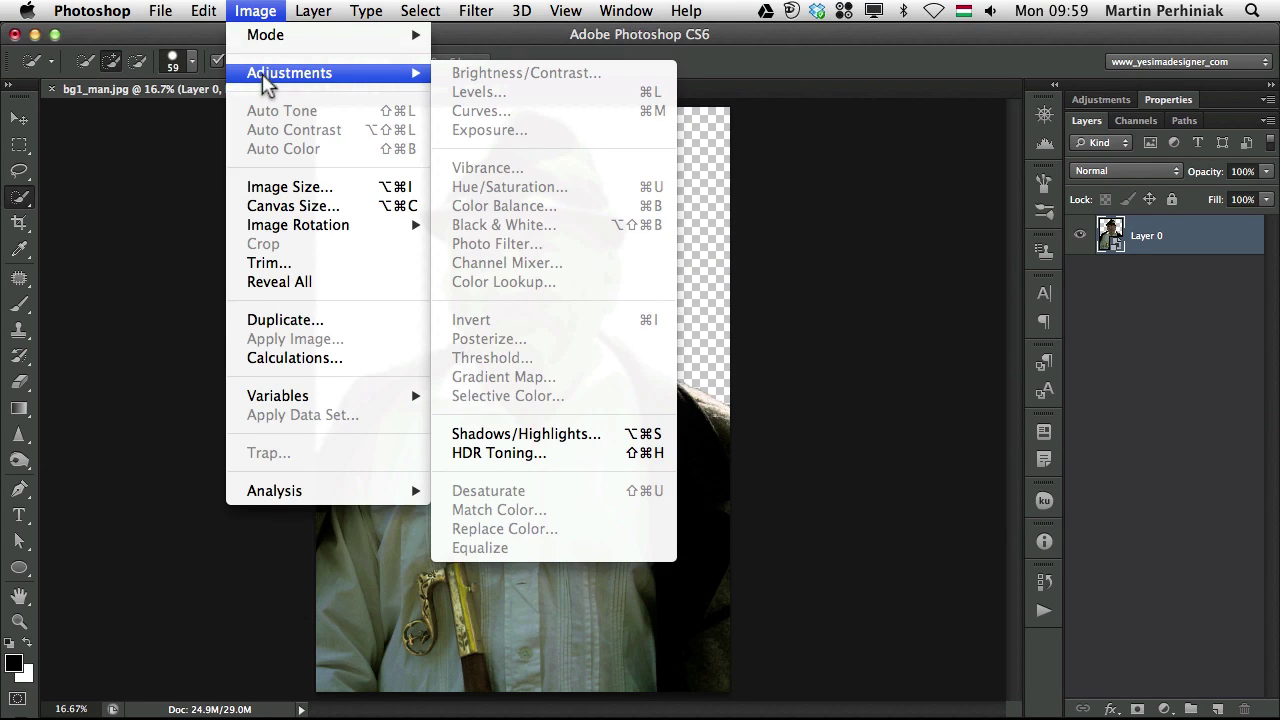
Step: Apply Shadows/Highlights to the man with Shadows Amount 12%
left_click(537, 437)
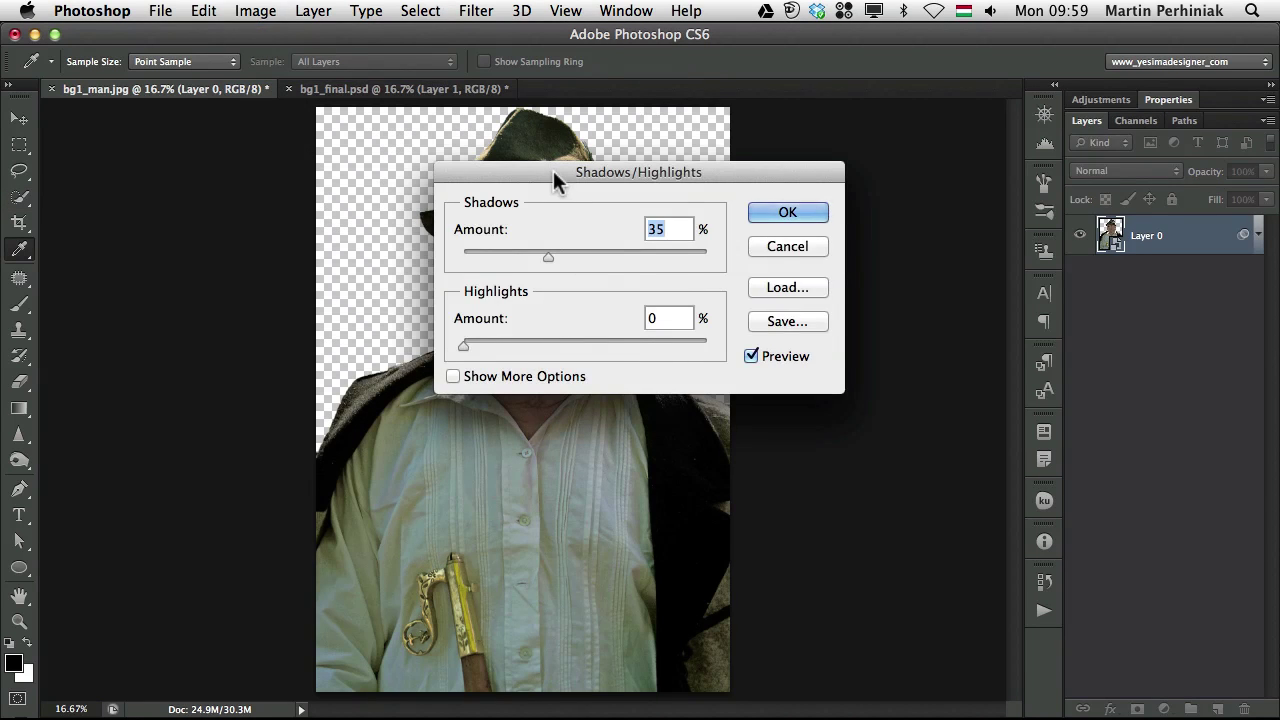
left_click_drag(555, 172, 784, 106)
left_click_drag(767, 188, 718, 186)
left_click(989, 286)
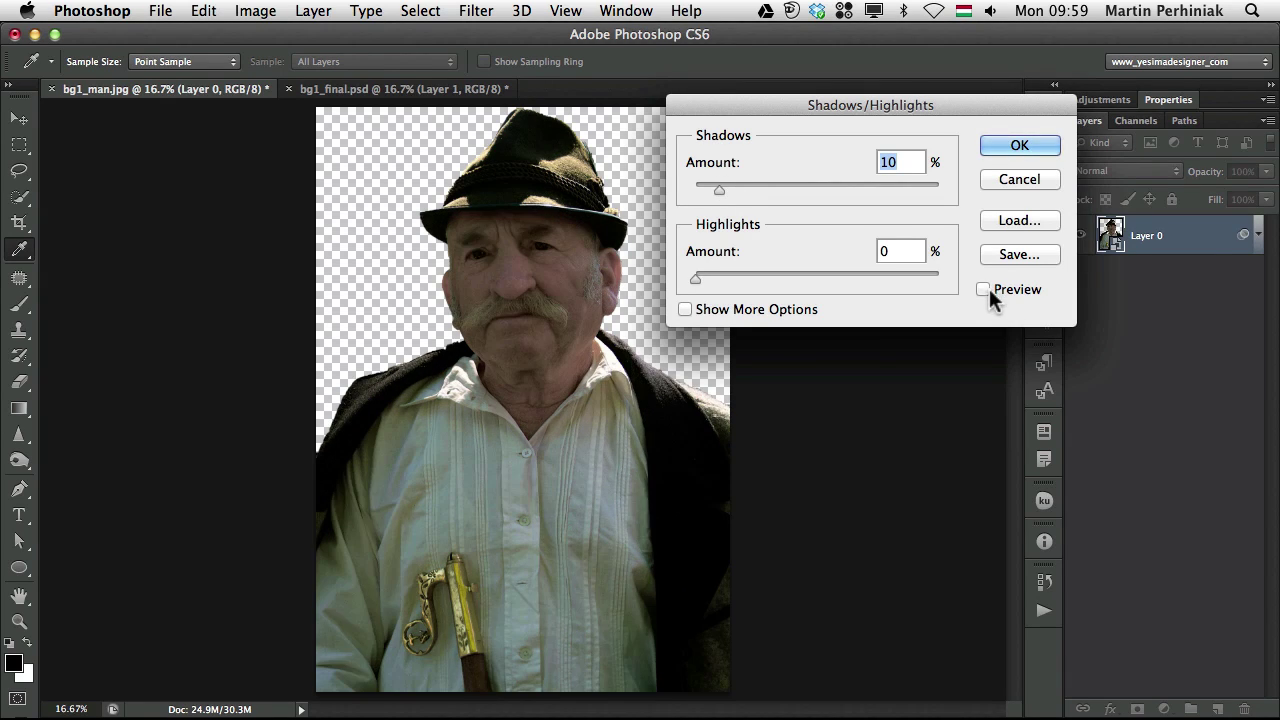
left_click(990, 287)
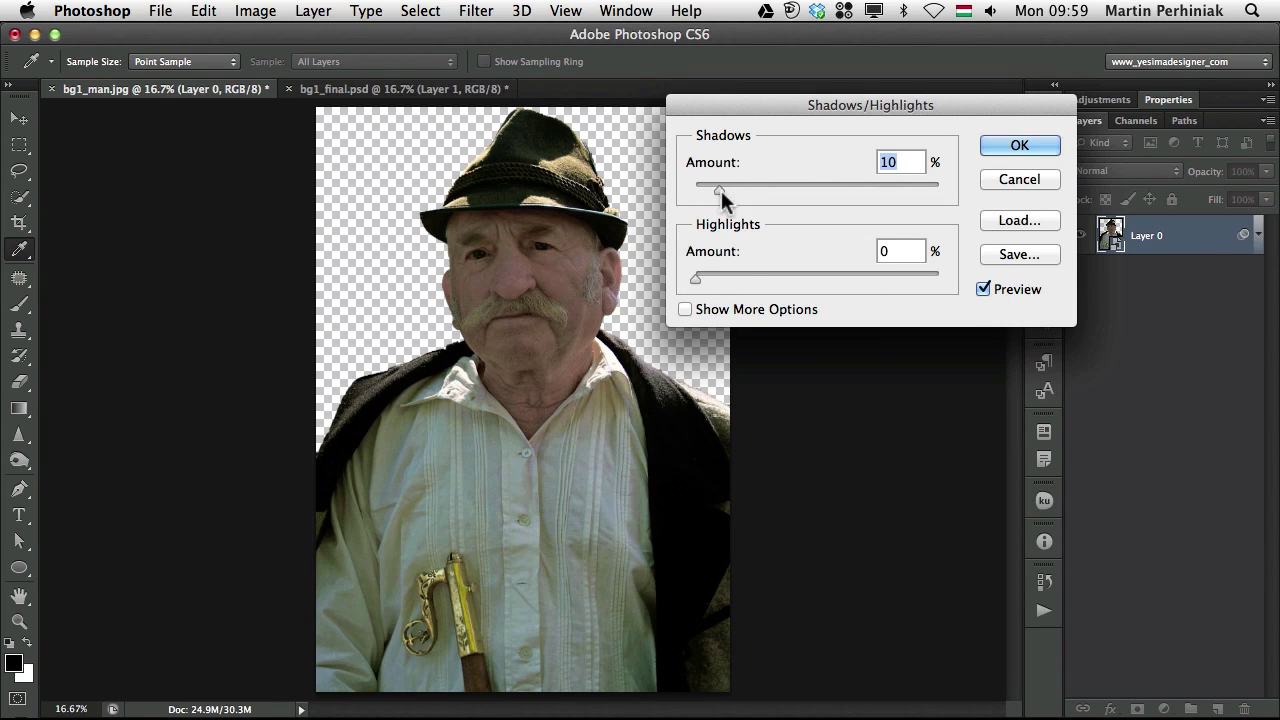
left_click_drag(719, 190, 726, 196)
left_click(1046, 145)
key("w")
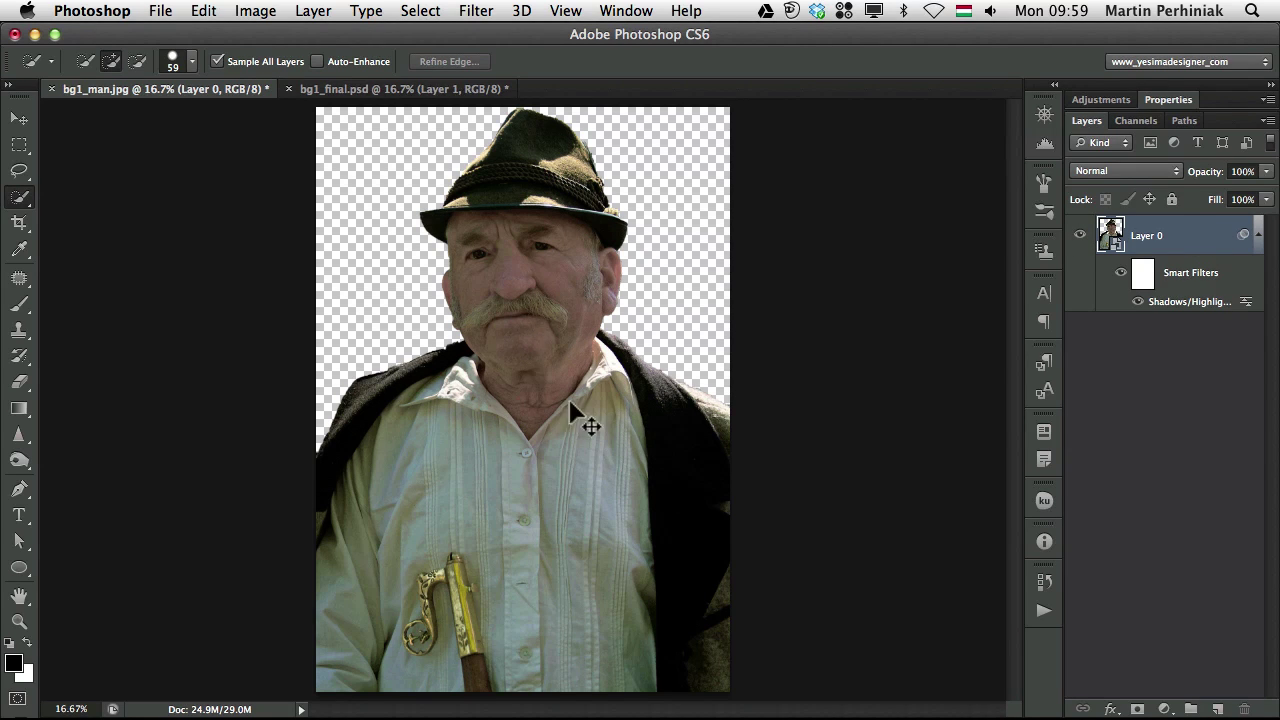
Step: Switch to Adobe Bridge and open bg1_back.jpg in Photoshop
key("super+Tab")
left_click(522, 355)
left_click(858, 520)
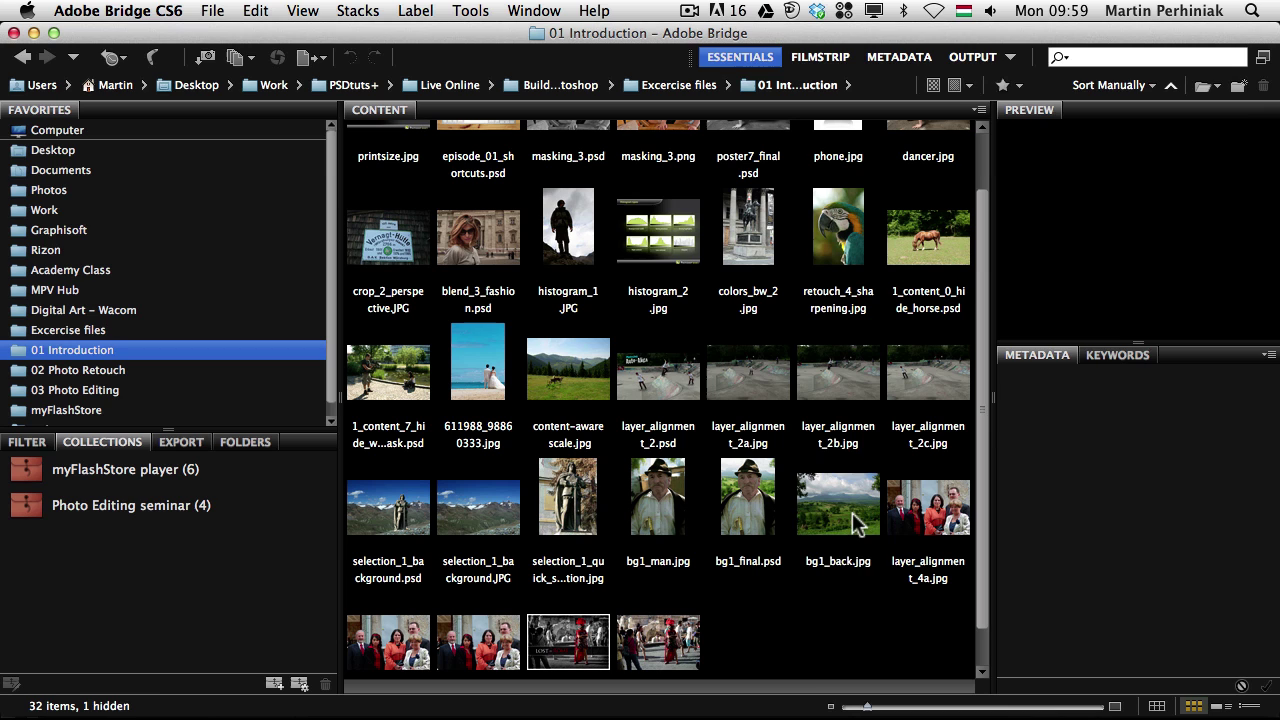
double_click(858, 520)
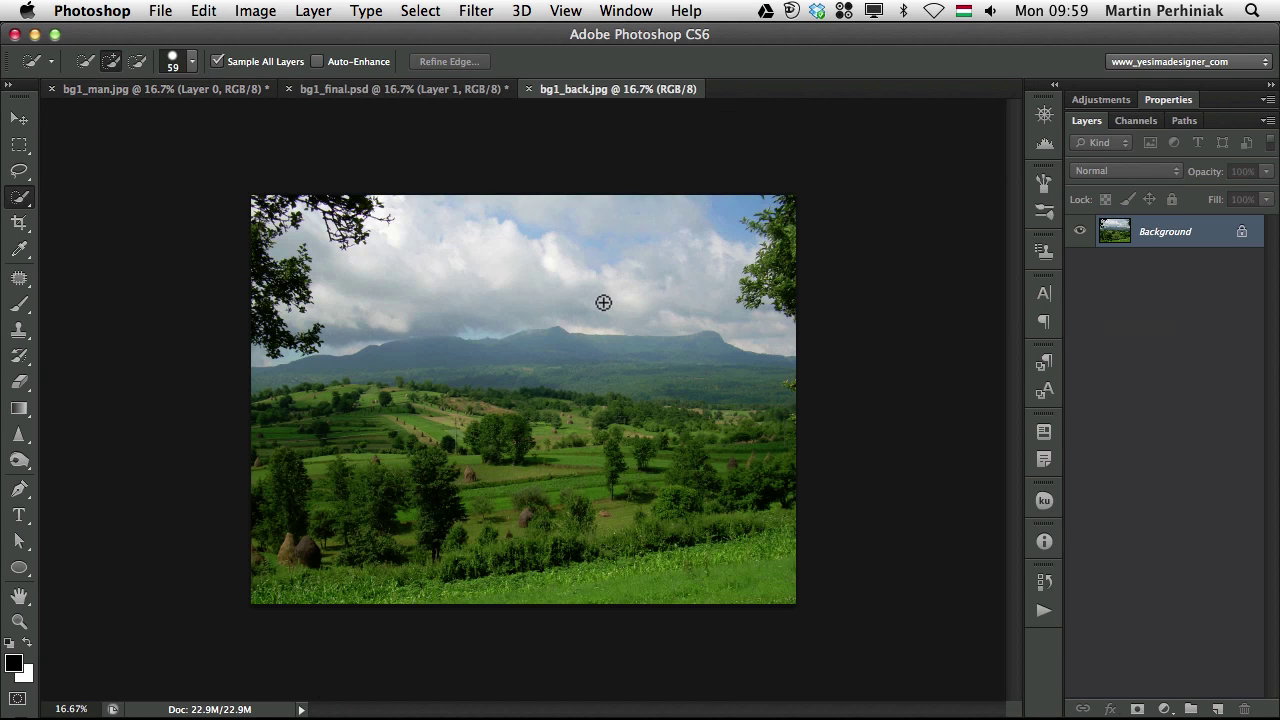
Step: Copy the bg1_back.jpg landscape into bg1_man.jpg and close the landscape document
key("v")
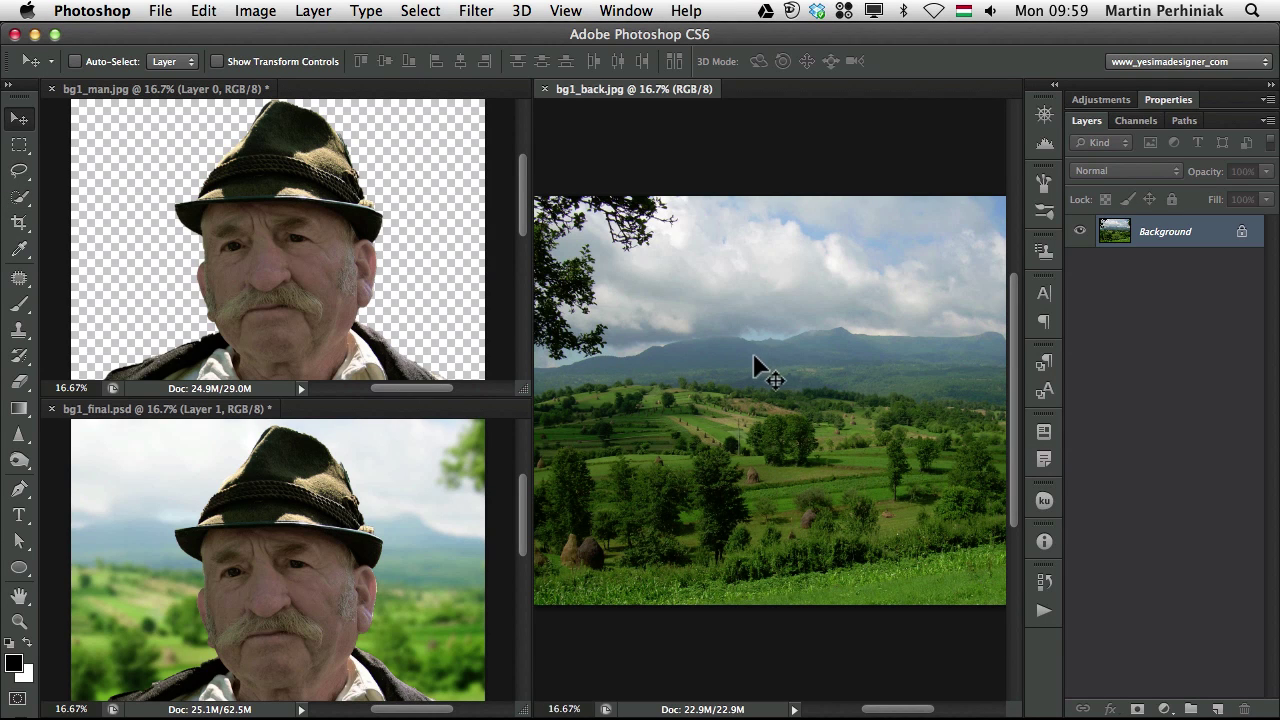
left_click_drag(770, 350, 351, 274)
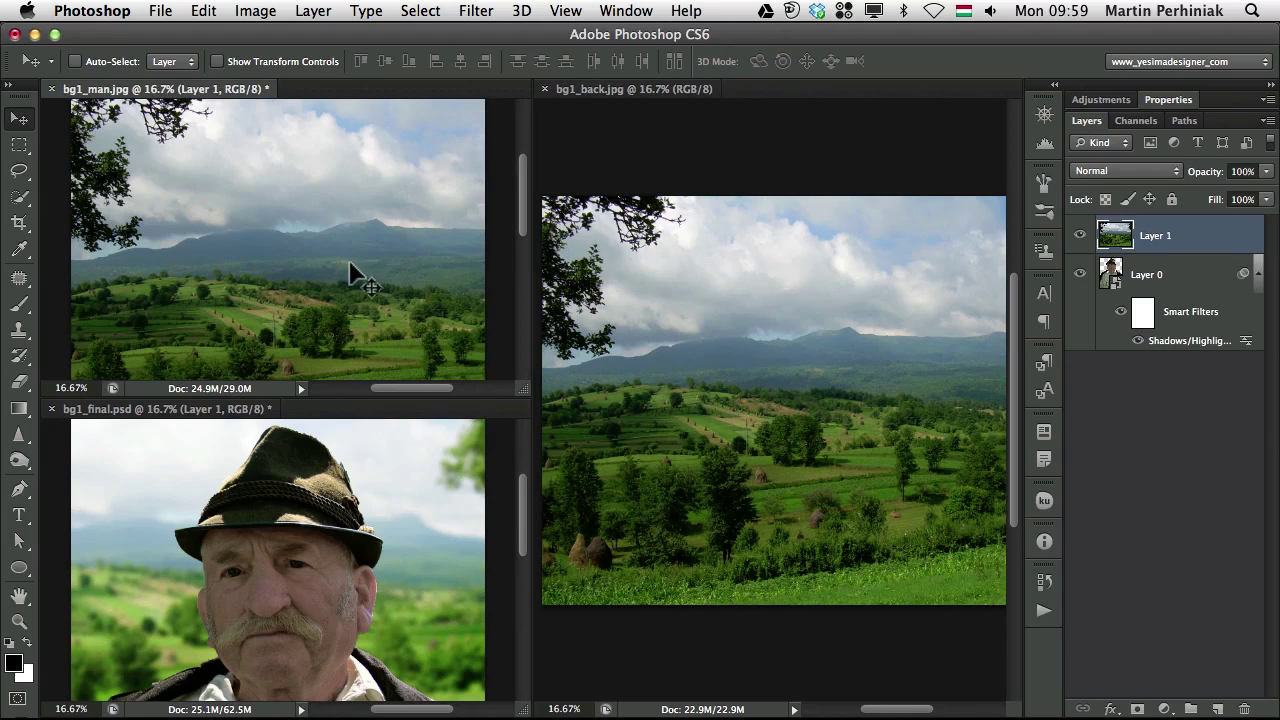
left_click(648, 318)
key("super+w")
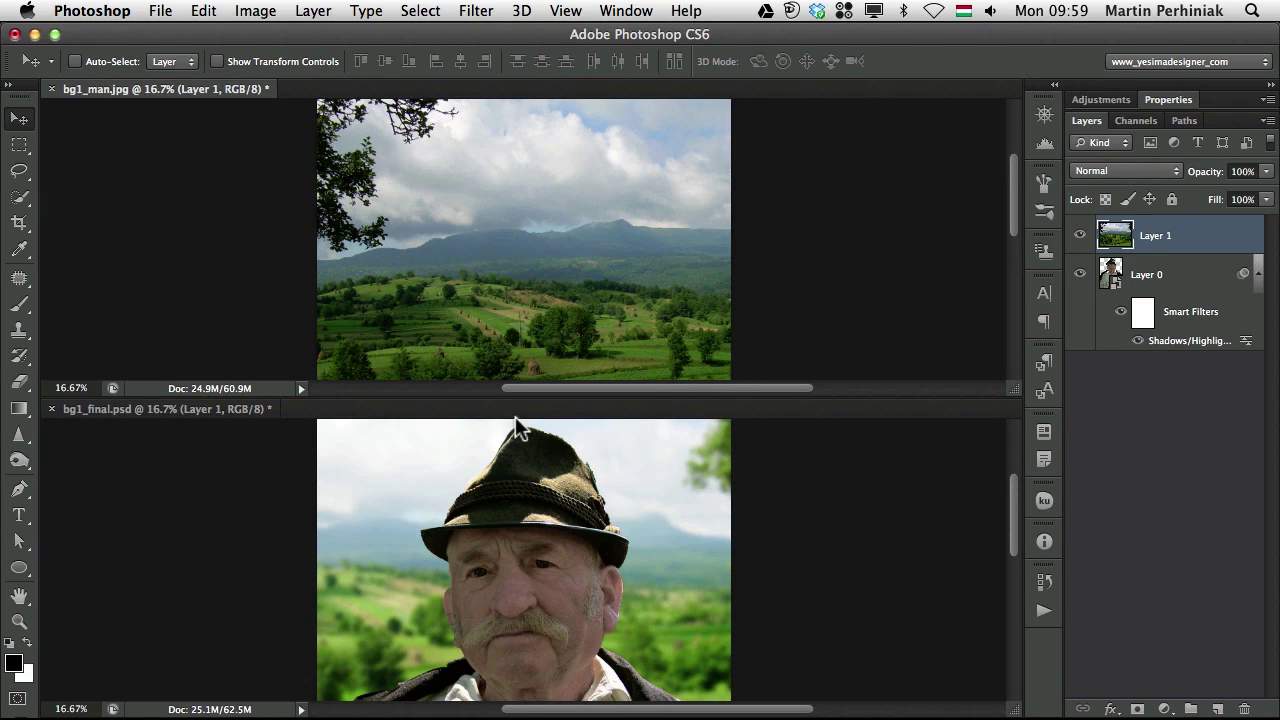
Step: Close bg1_final.psd unsaved, then put the landscape layer beneath the man and reposition it
left_click(320, 508)
key("super+w")
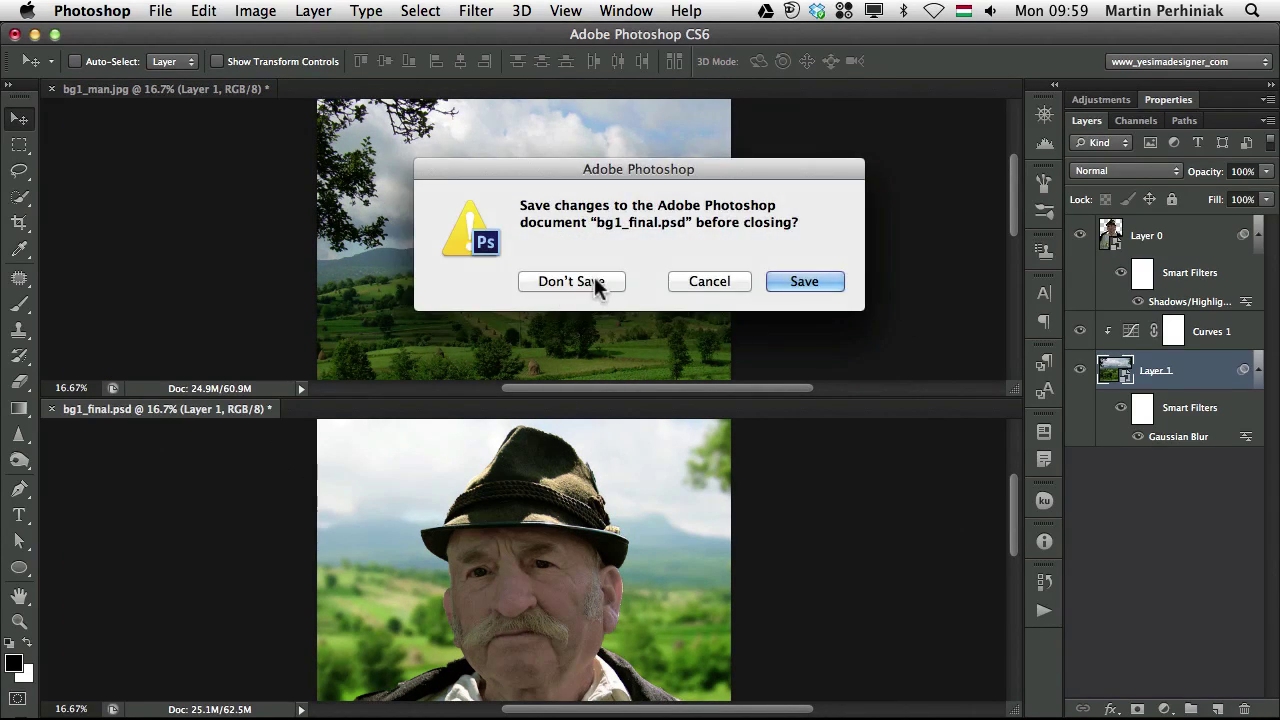
left_click(572, 281)
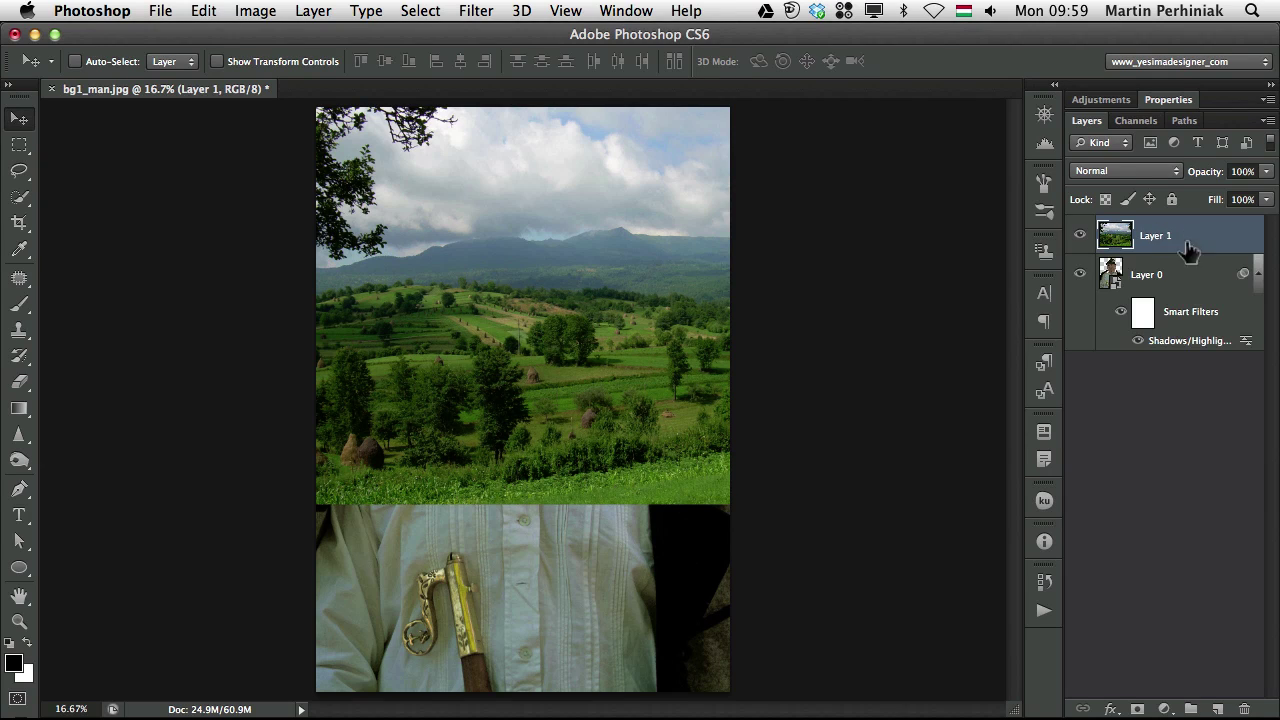
left_click_drag(1189, 252, 1183, 395)
left_click_drag(605, 332, 692, 306)
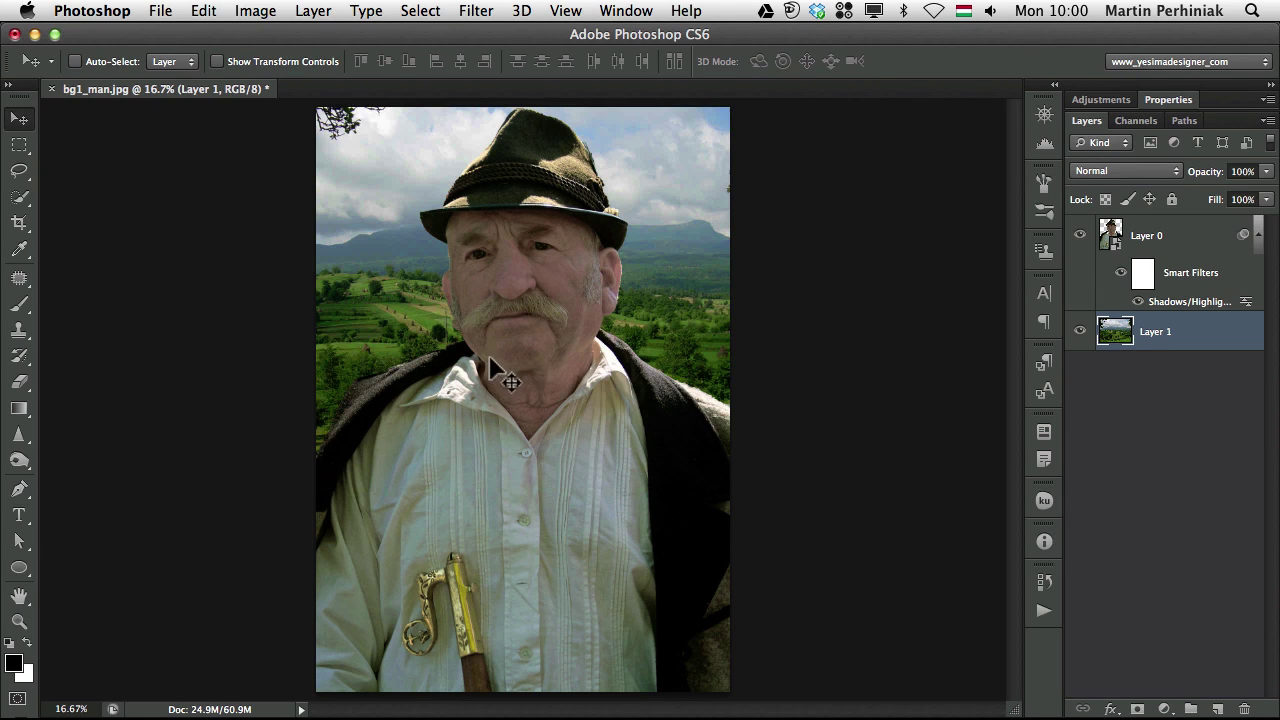
Step: Convert the landscape Layer 1 to a smart object and bring up Gaussian Blur
right_click(1205, 333)
left_click(953, 128)
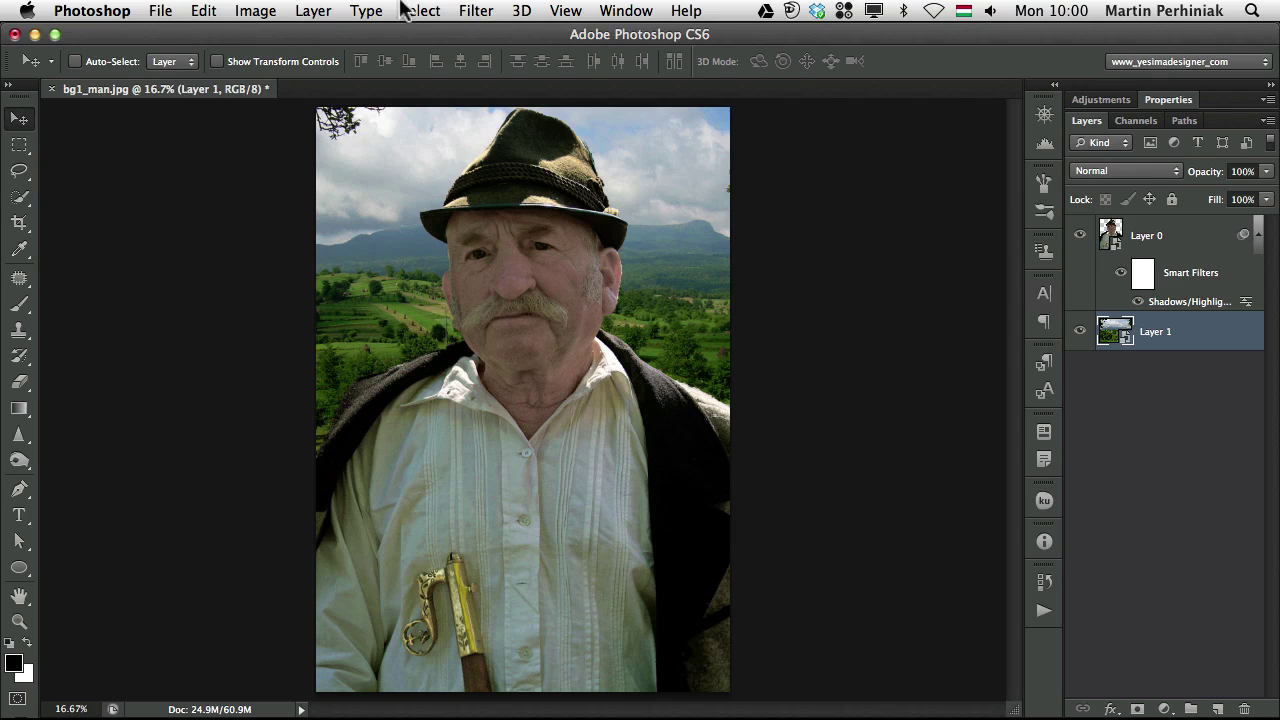
left_click(476, 10)
mouse_move(522, 244)
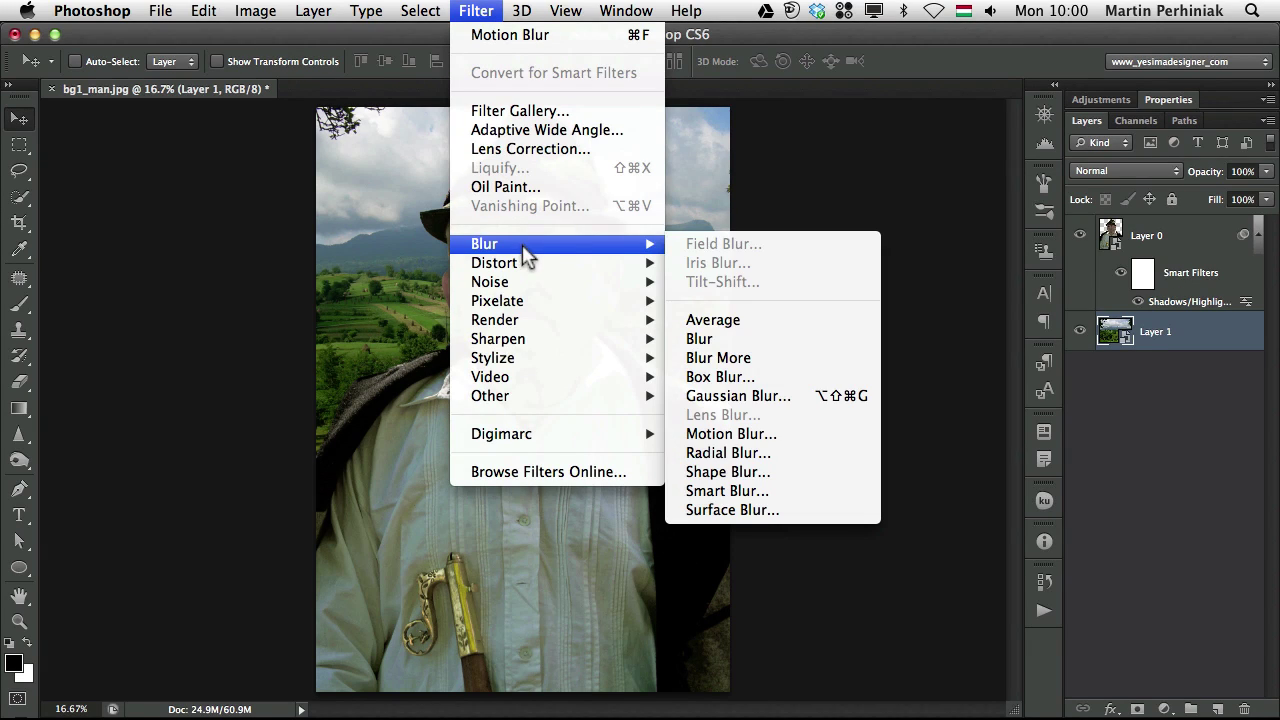
left_click(748, 399)
Step: Preview the blur on and off, then apply it at a 10-pixel radius
left_click_drag(702, 180, 918, 207)
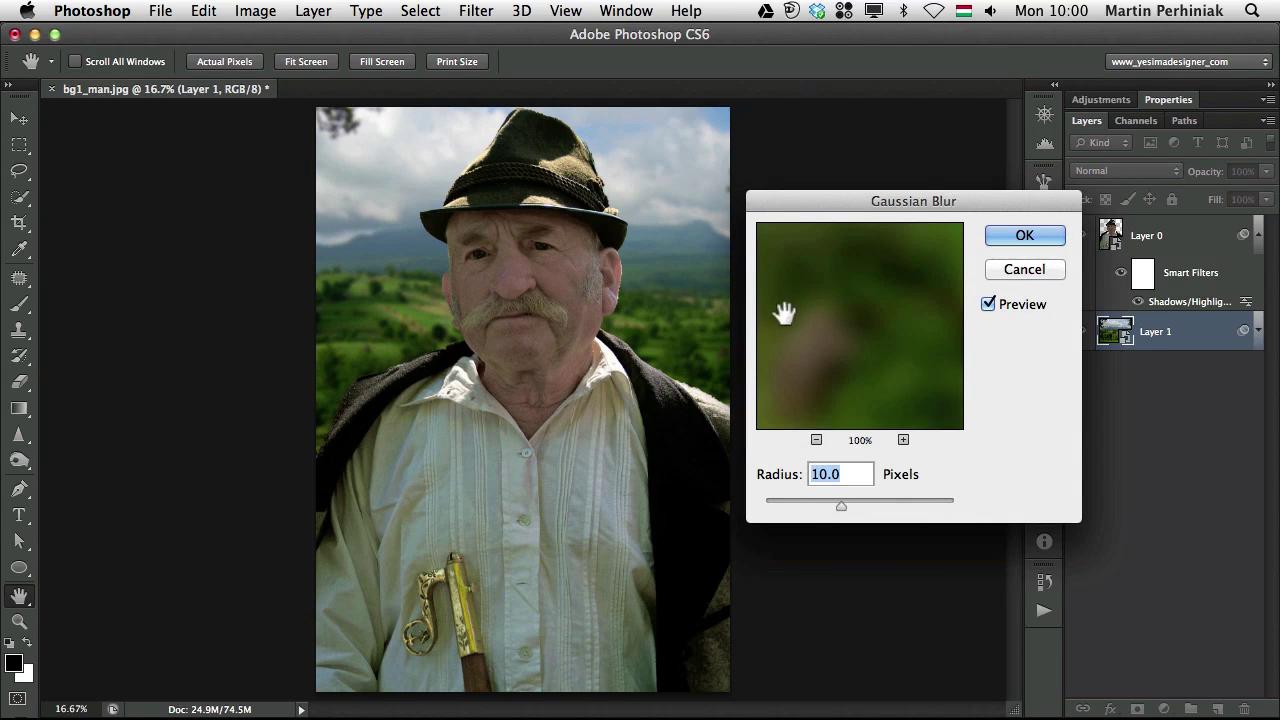
left_click(988, 304)
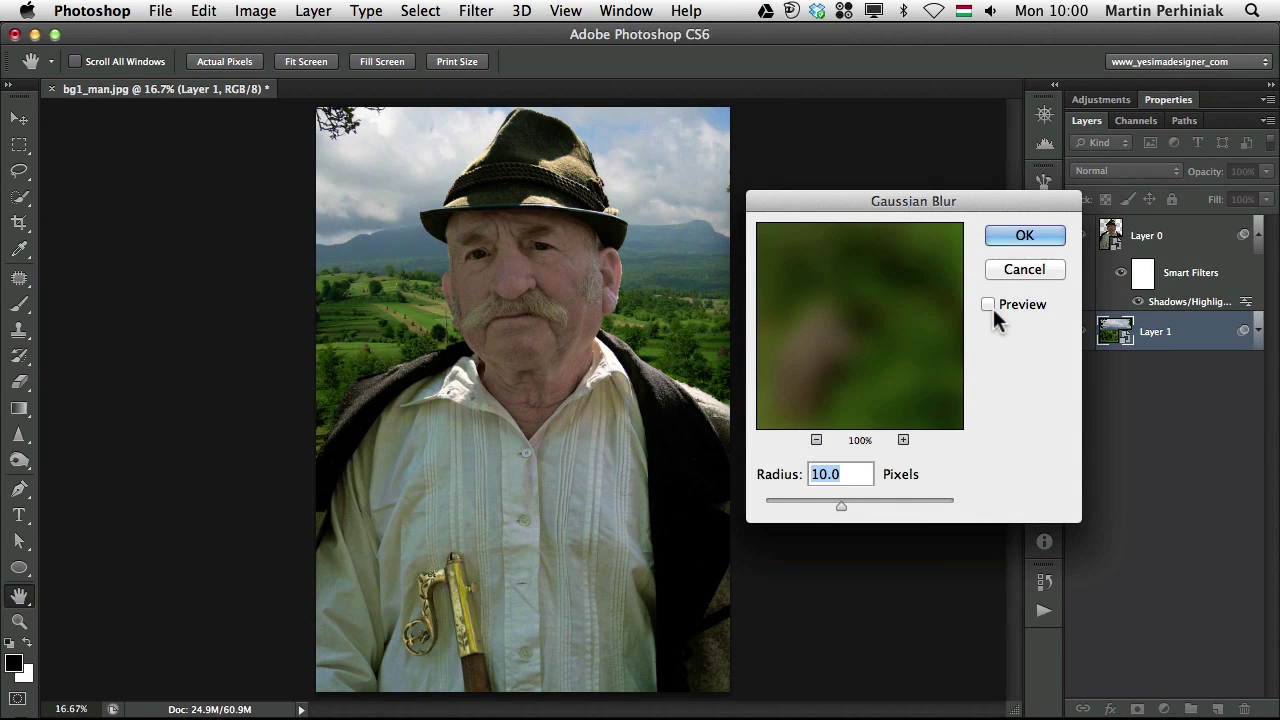
left_click(990, 305)
left_click(986, 304)
left_click(990, 306)
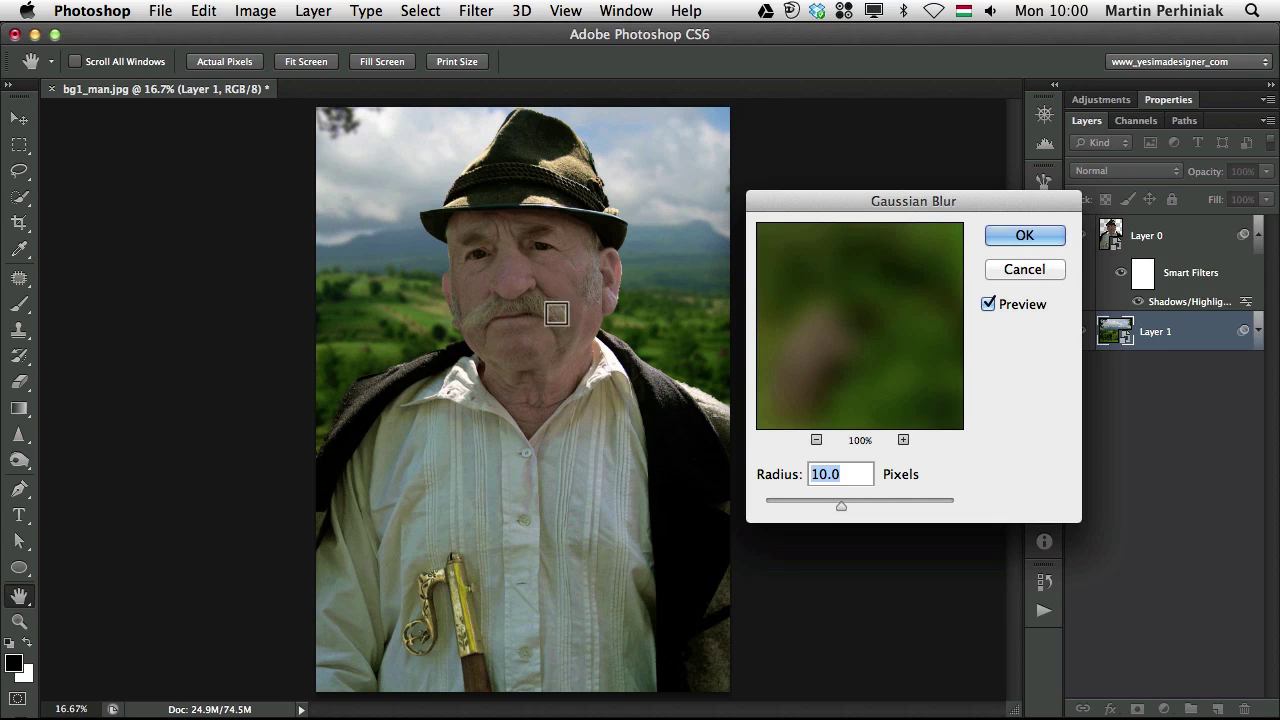
left_click(1006, 236)
key("v")
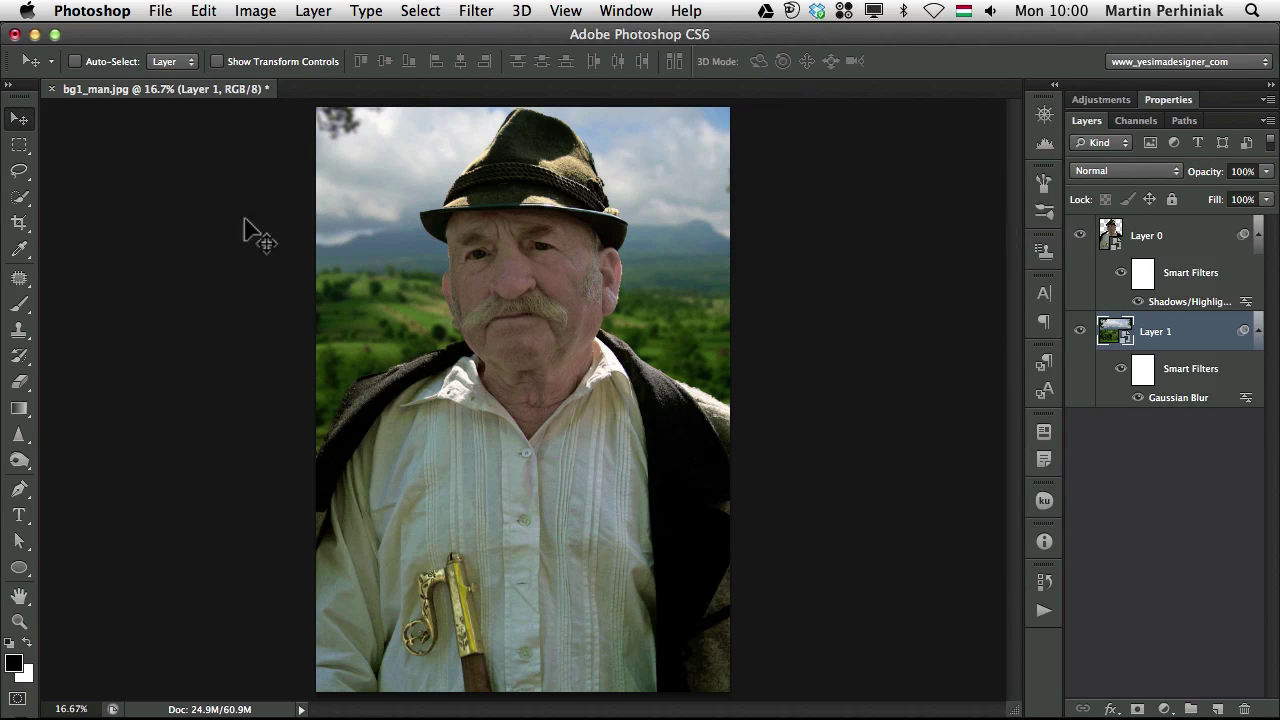
key("super+Tab")
double_click(1112, 238)
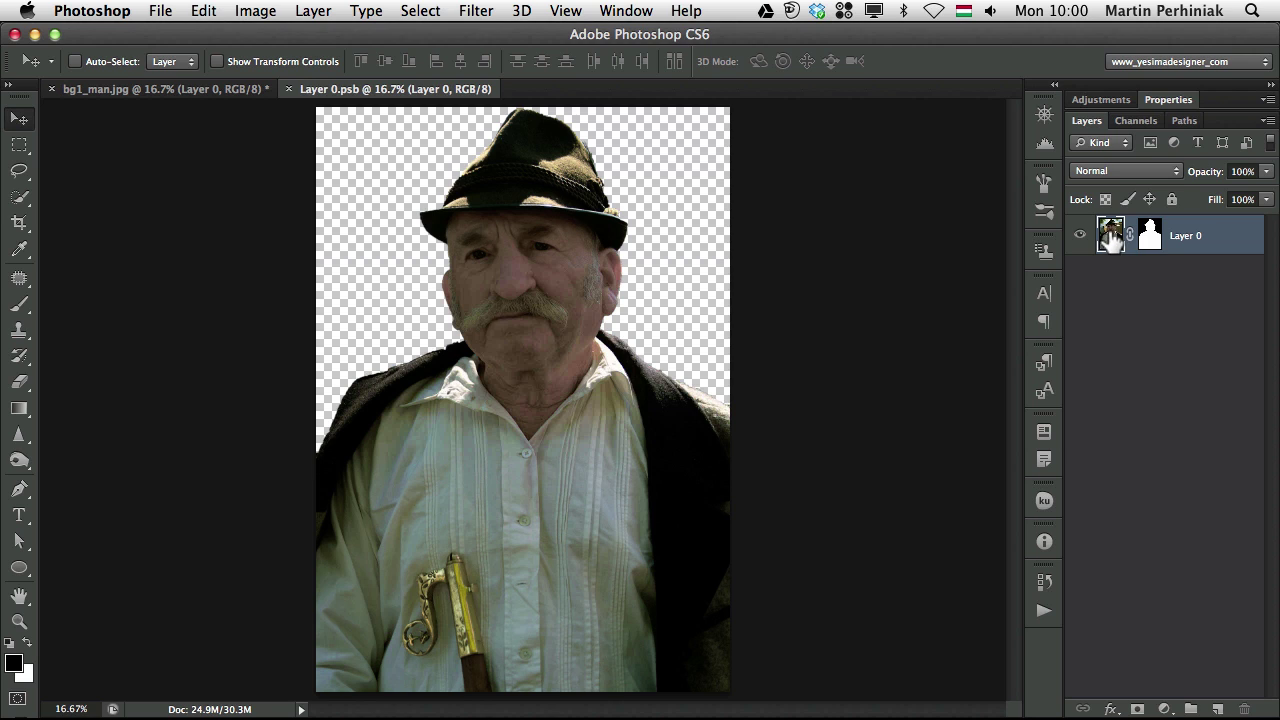
left_click(1148, 236, "shift")
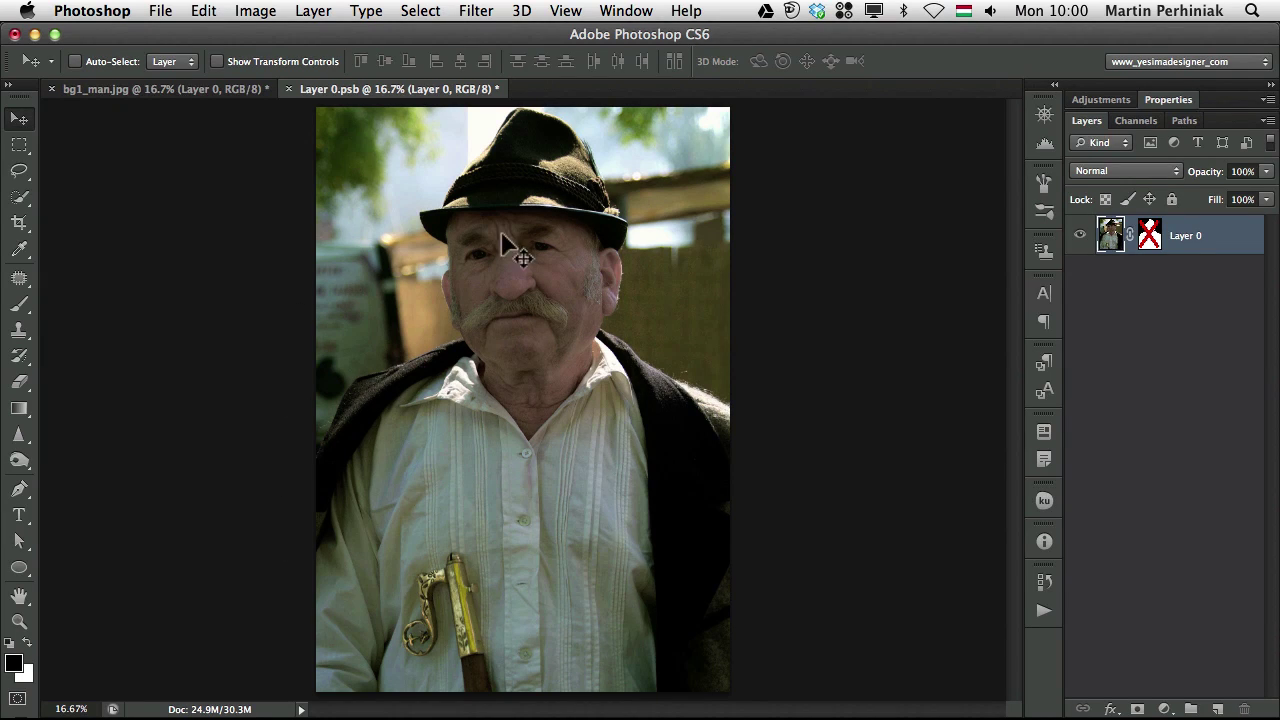
key("super+w")
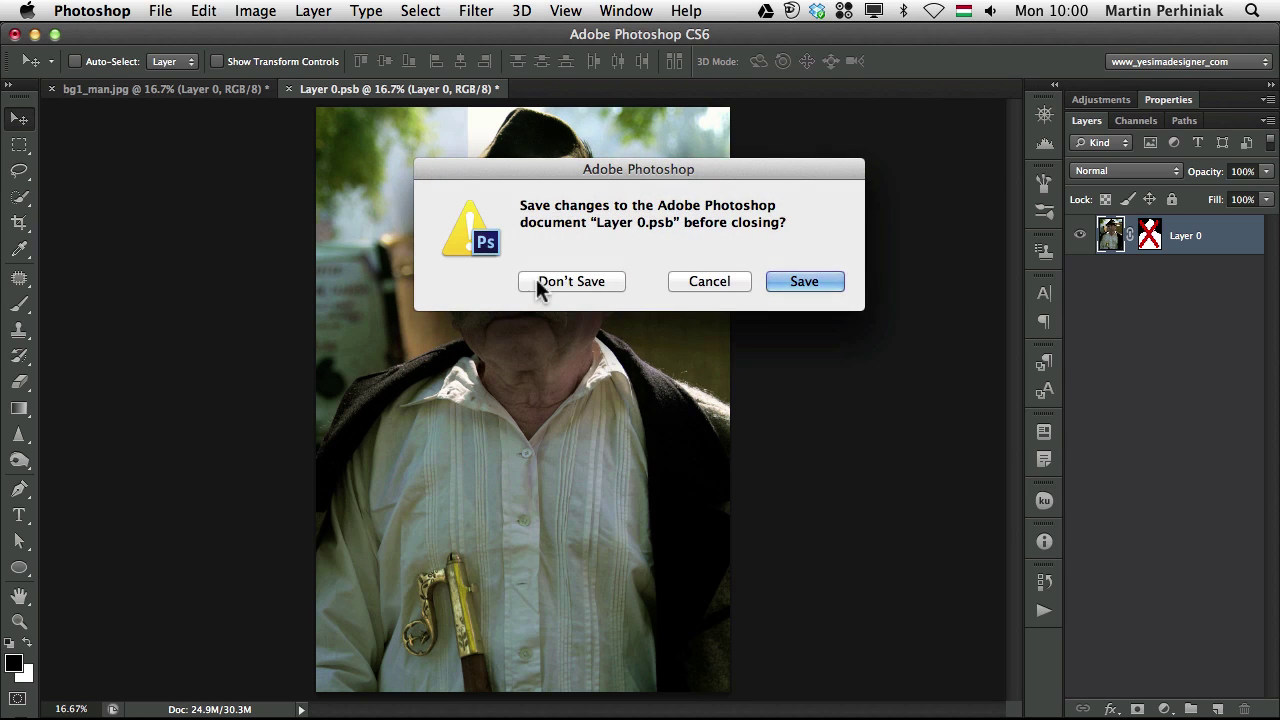
left_click(555, 281)
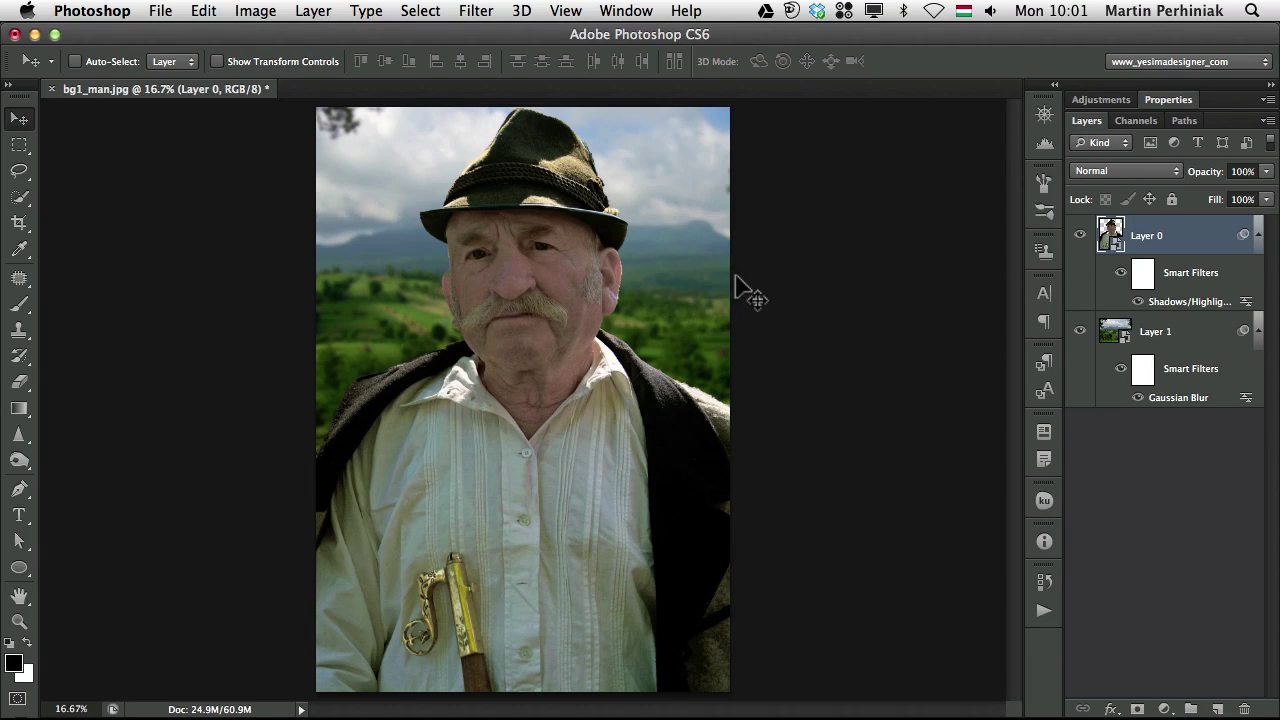
Step: Add a Curves 1 layer above the landscape (input 104, output 163) and collapse the Properties panel
left_click(1195, 338)
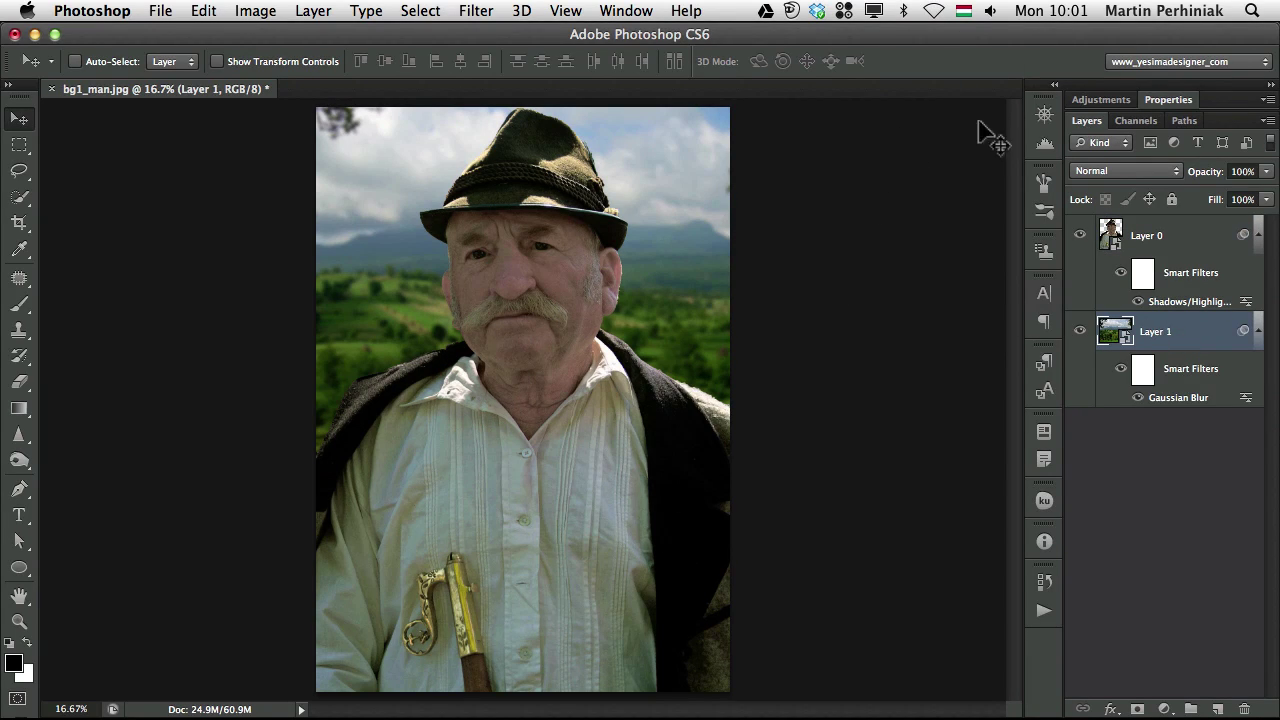
left_click(1104, 100)
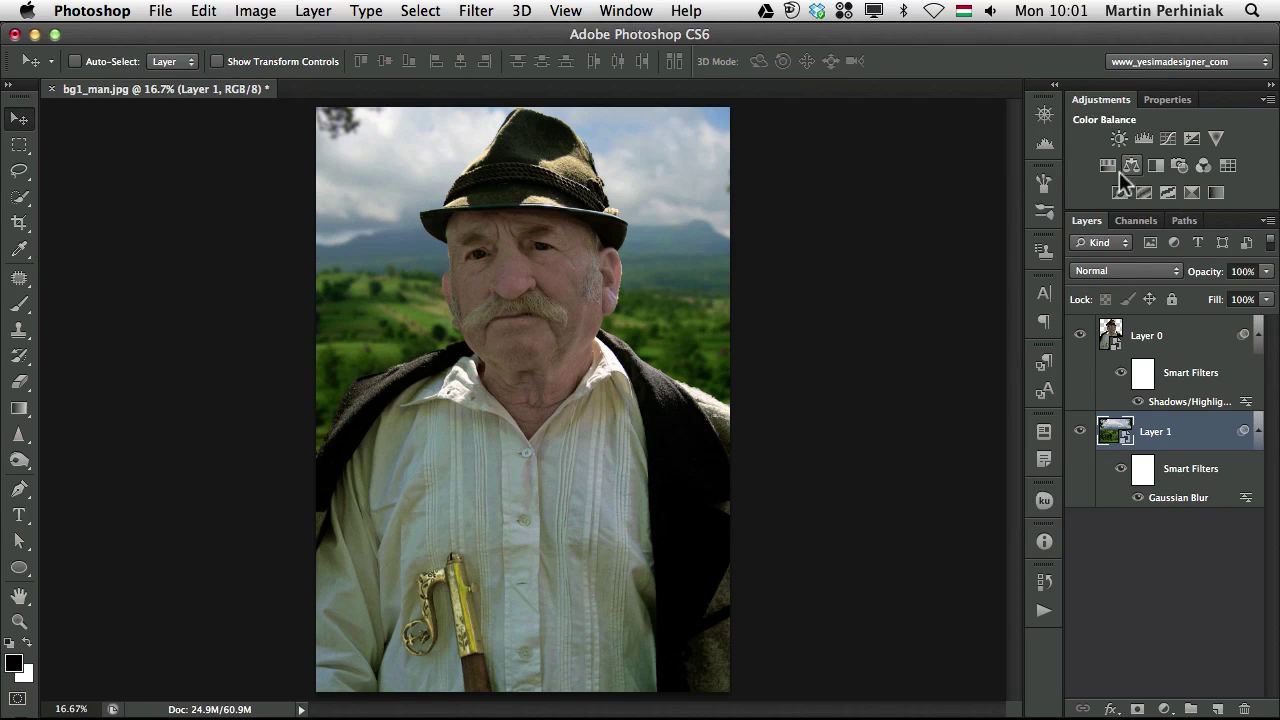
left_click(1166, 137)
left_click_drag(1173, 278, 1165, 254)
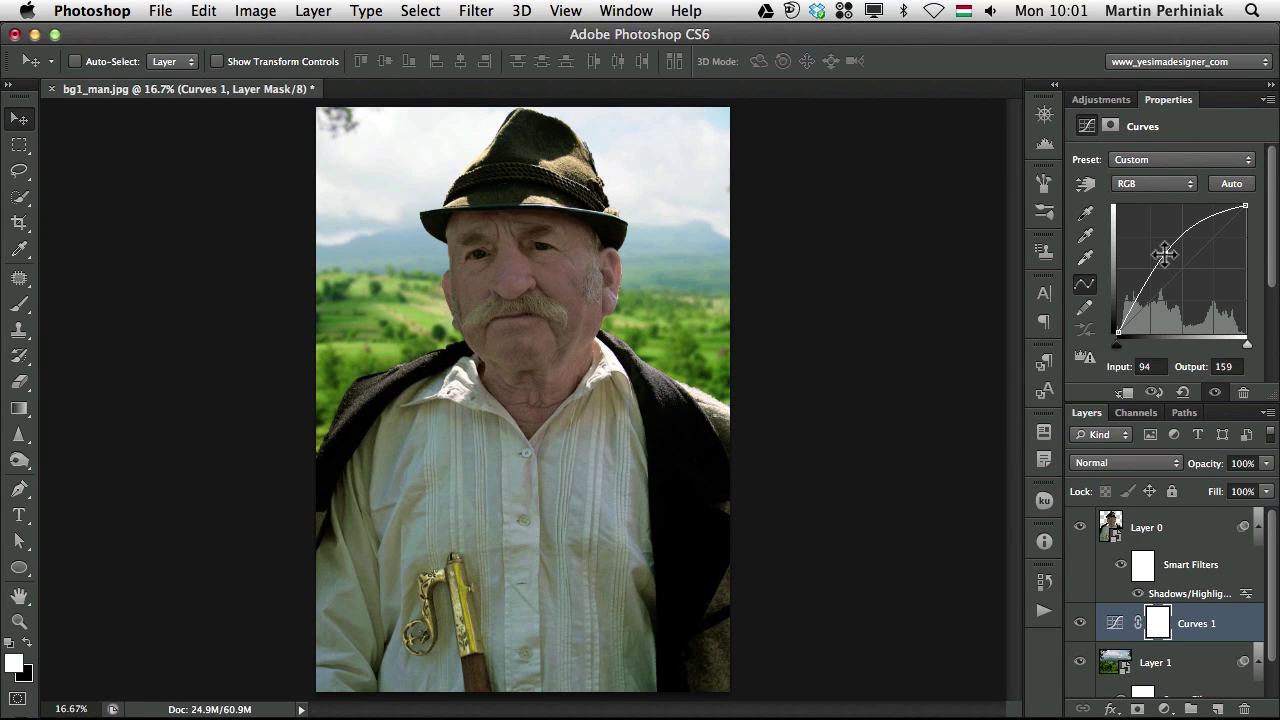
left_click_drag(1164, 254, 1170, 255)
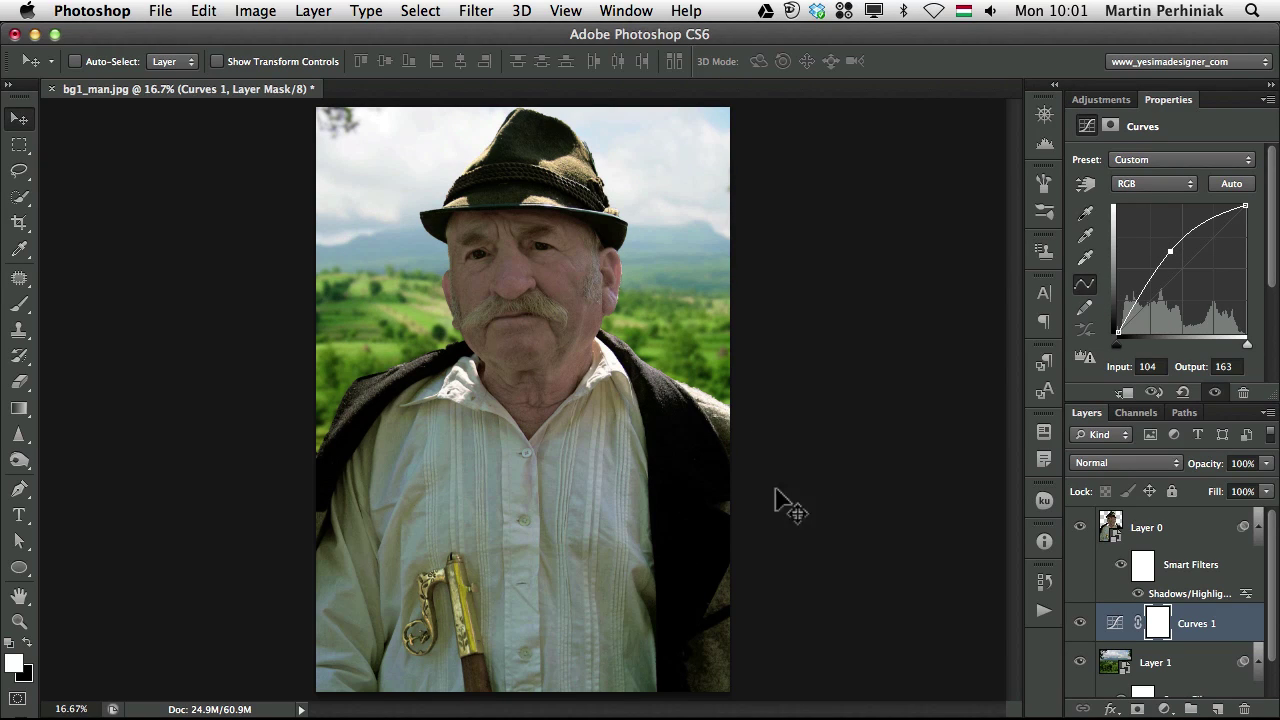
double_click(1162, 99)
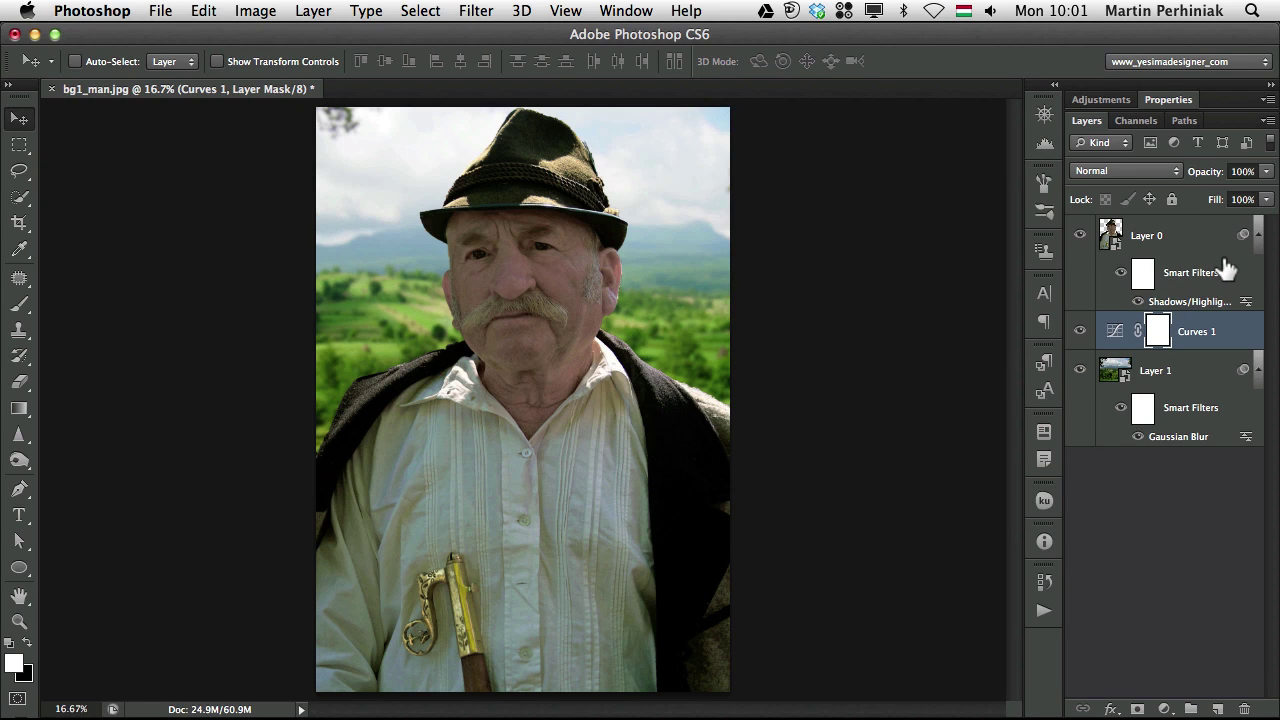
Step: Select Layer 1 and drag the landscape until a tree's branches fill the top left
left_click(1183, 373)
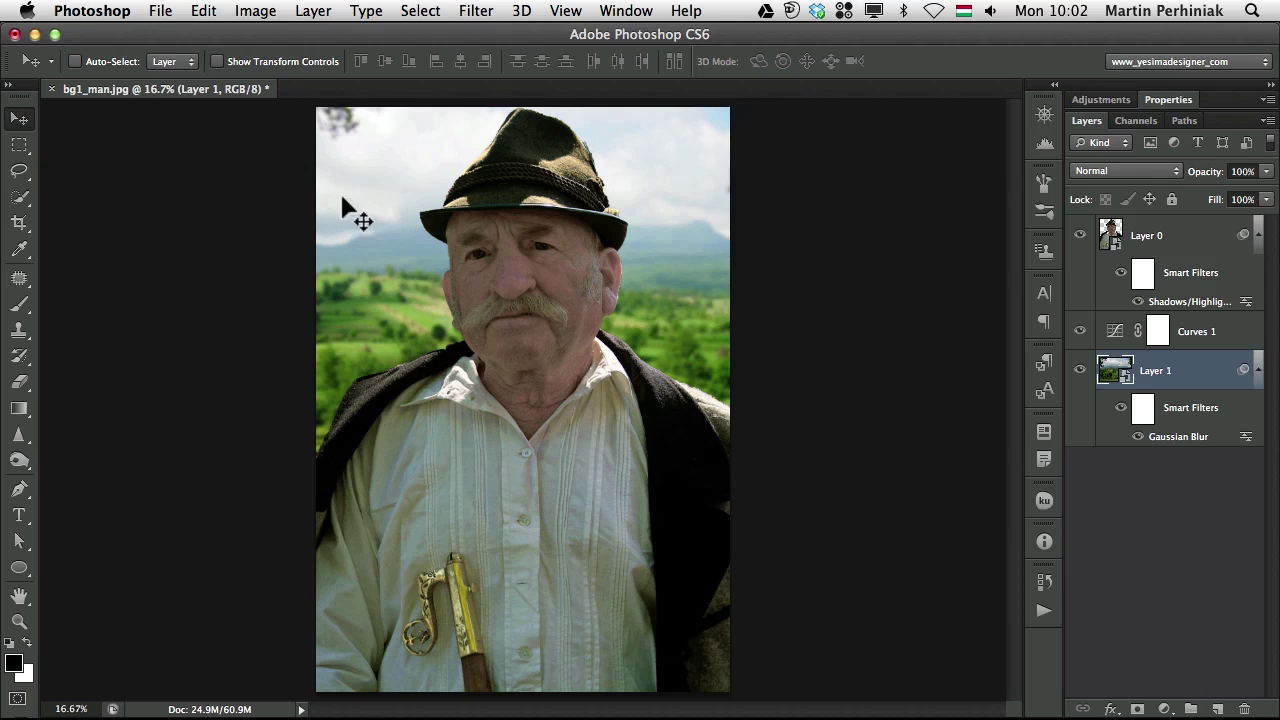
mouse_move(342, 205)
left_mouse_down()
mouse_move(436, 230)
mouse_move(348, 222)
left_mouse_up()
left_click_drag(495, 245, 398, 266)
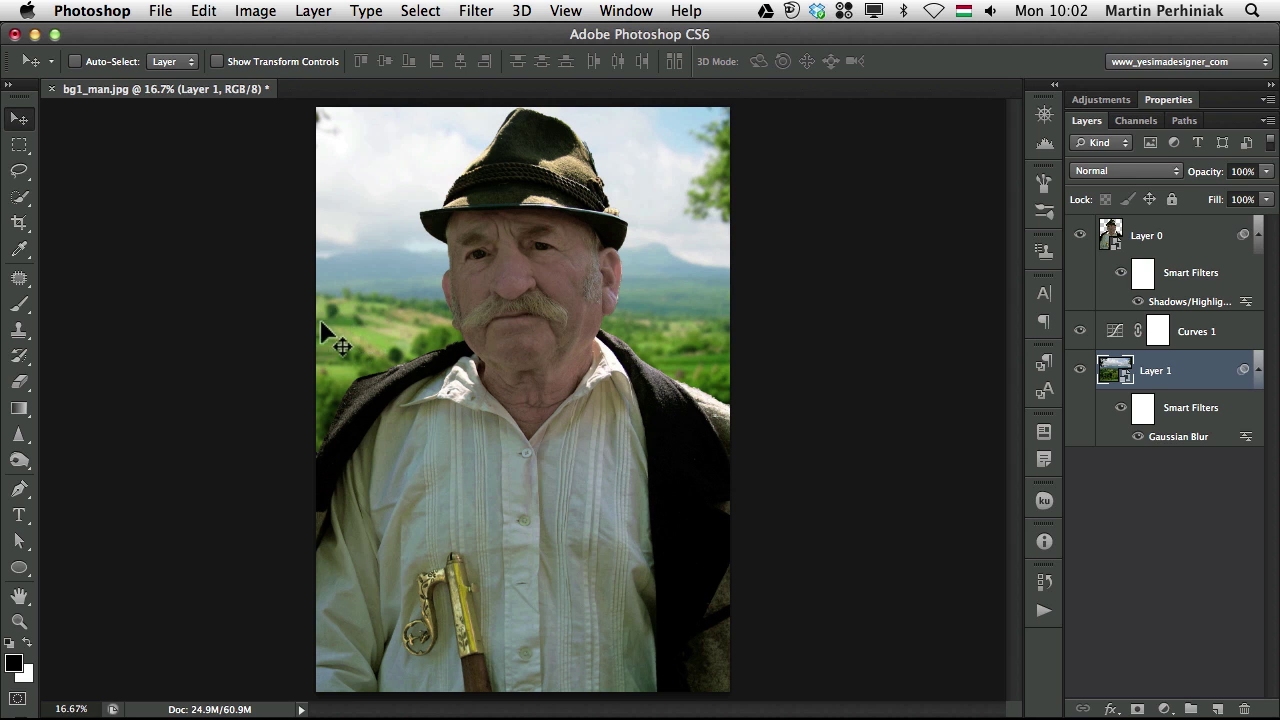
left_click_drag(372, 263, 482, 250)
left_click_drag(414, 271, 398, 276)
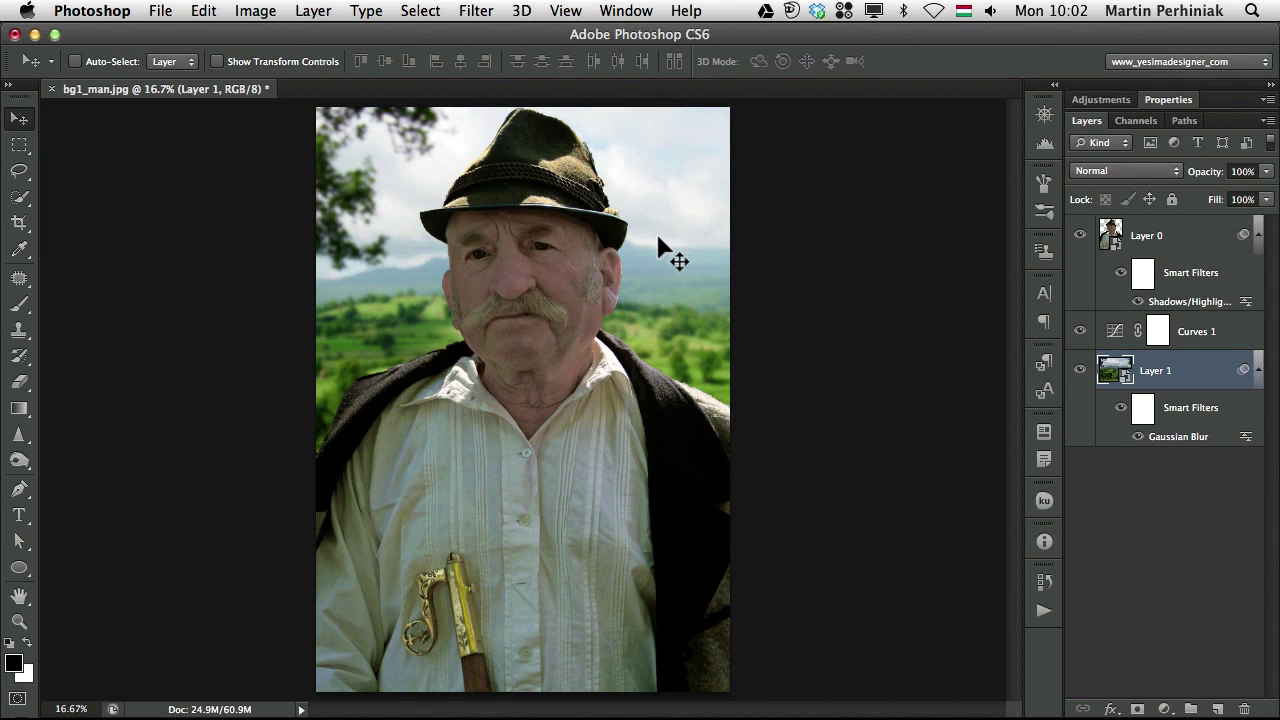
left_click_drag(682, 212, 591, 230)
left_click_drag(445, 285, 555, 268)
Step: Scale the landscape Layer 1 down to about 78%, then clear an accidental selection
key("super+t")
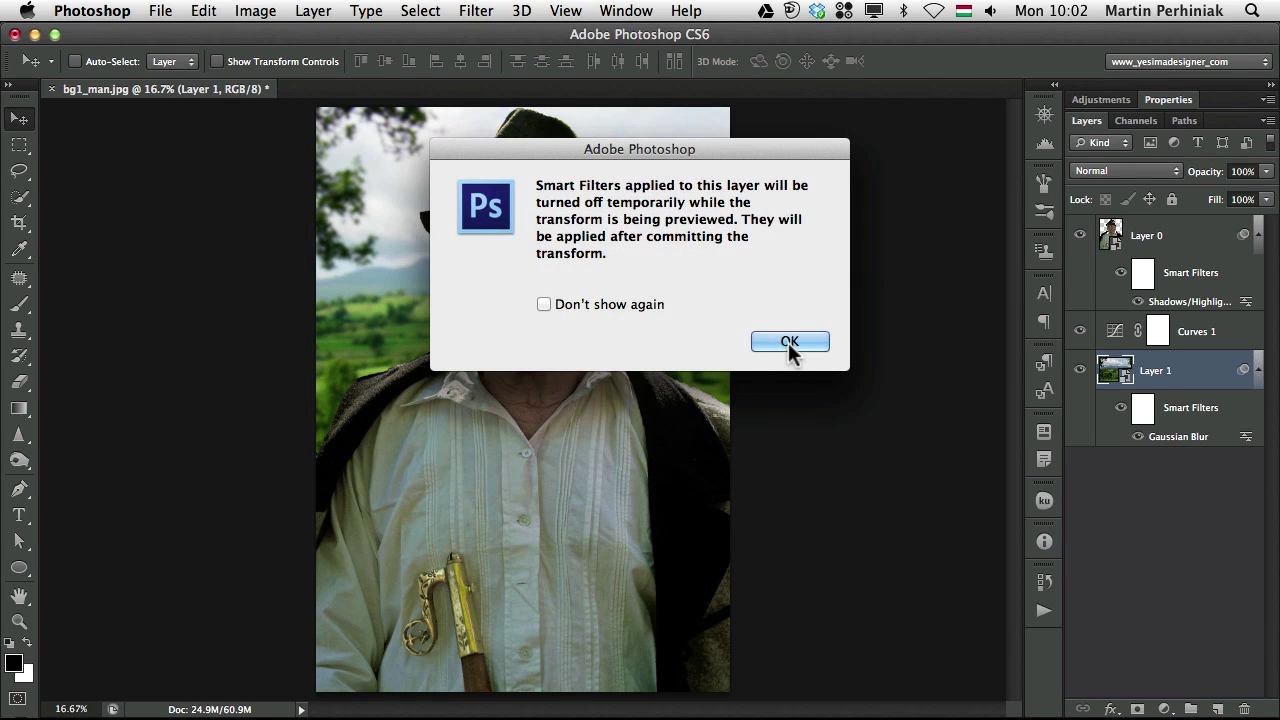
left_click(789, 343)
left_click_drag(836, 113, 702, 155)
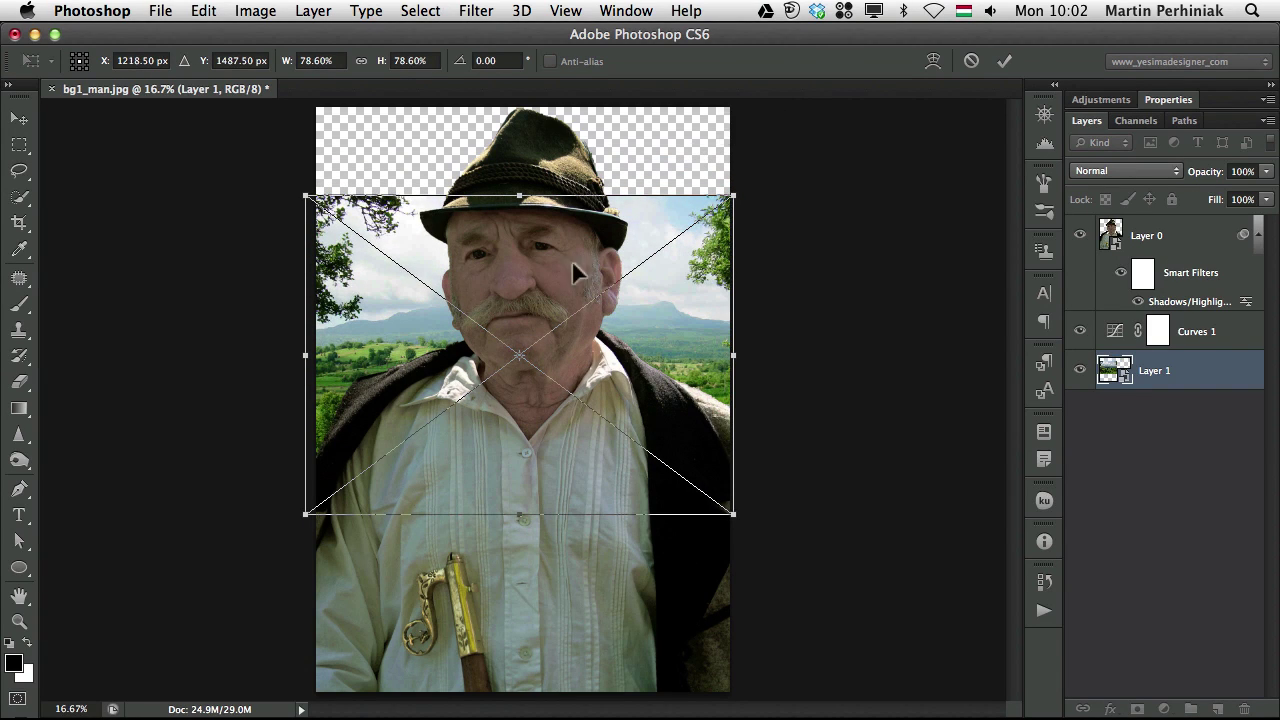
left_click_drag(301, 520, 297, 510)
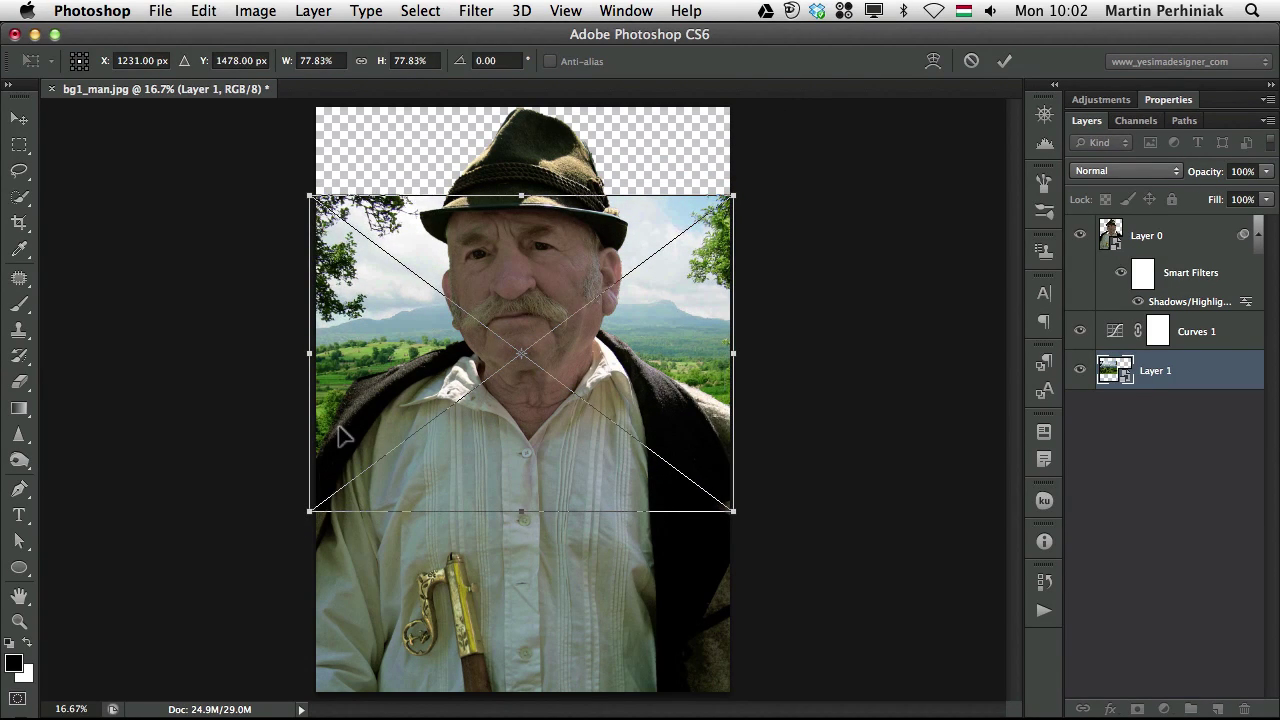
key("Return")
key("w")
mouse_move(366, 343)
left_mouse_down()
mouse_move(357, 286)
mouse_move(355, 303)
mouse_move(378, 228)
mouse_move(366, 251)
left_mouse_up()
key("ctrl+d")
key("v")
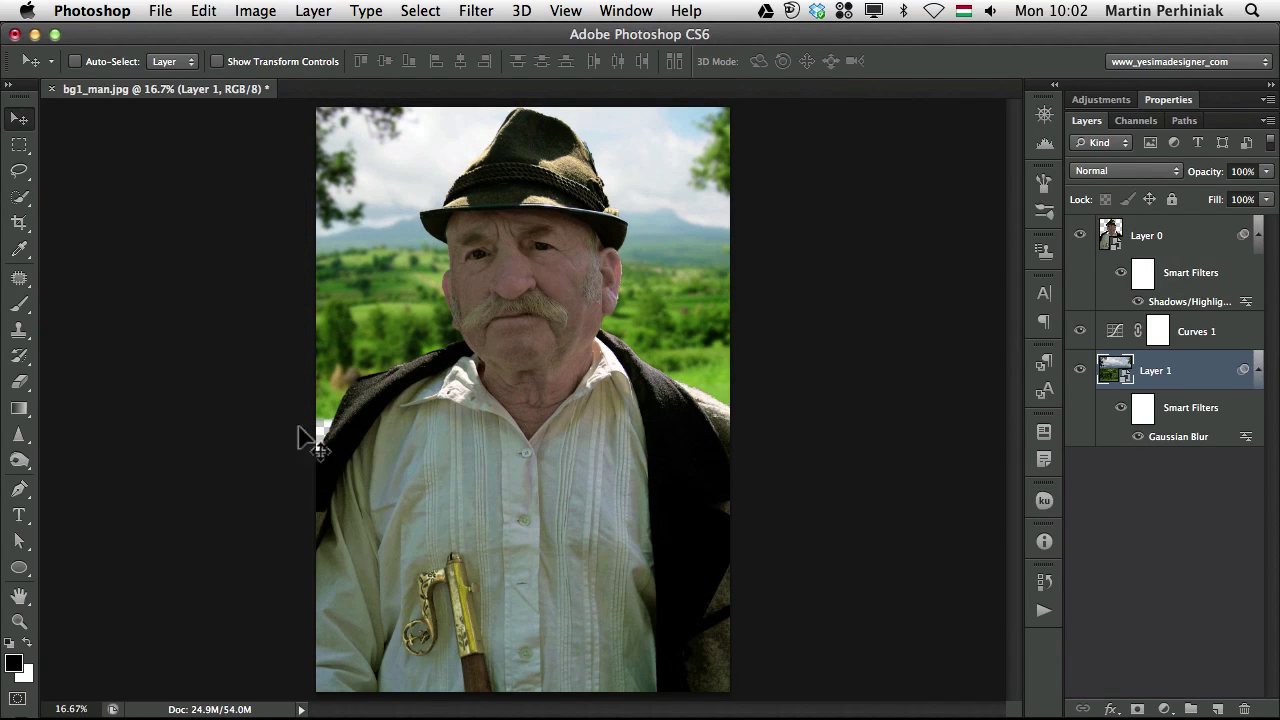
Step: Silence the Smart Filters warning, enlarge the landscape to about 87% and move it down 141 px
key("ctrl+t")
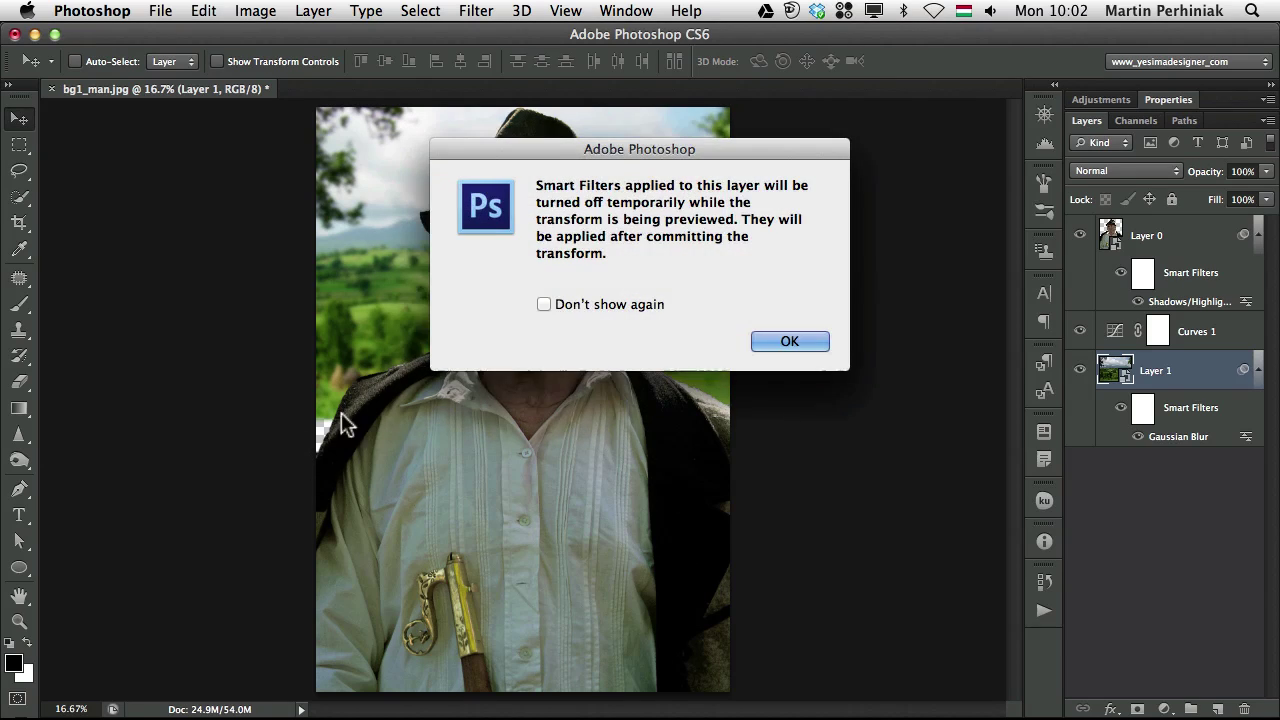
left_click(543, 304)
left_click(789, 341)
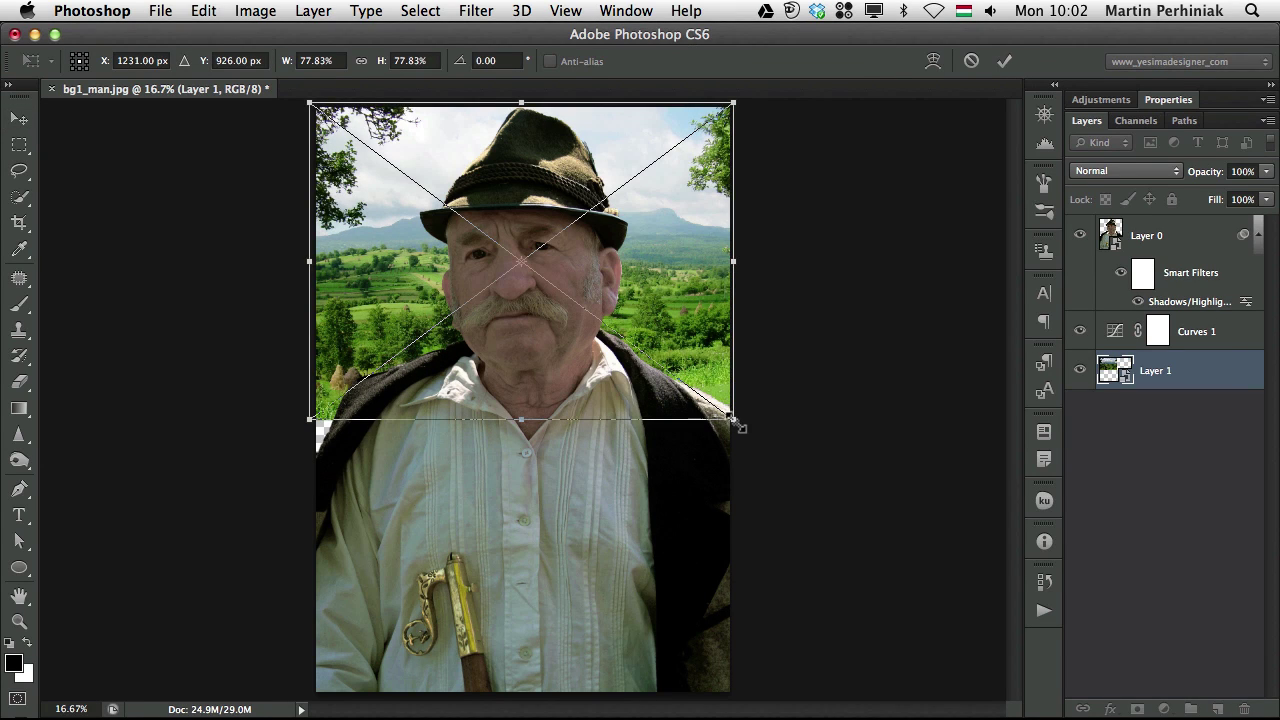
left_click_drag(738, 425, 743, 445)
left_click_drag(705, 384, 716, 392)
key("Return")
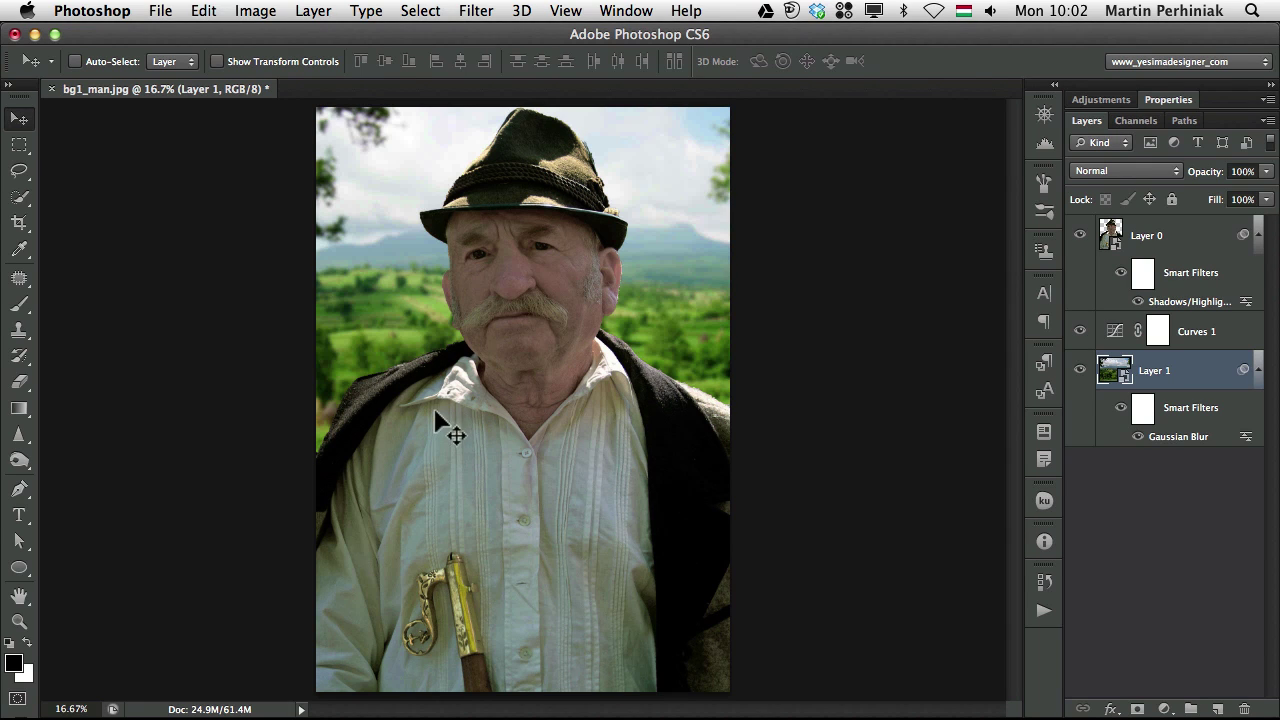
Step: Enlarge the landscape to about 103% and shift it slightly right so branches frame the top left
key("super+t")
left_click_drag(759, 457, 843, 522)
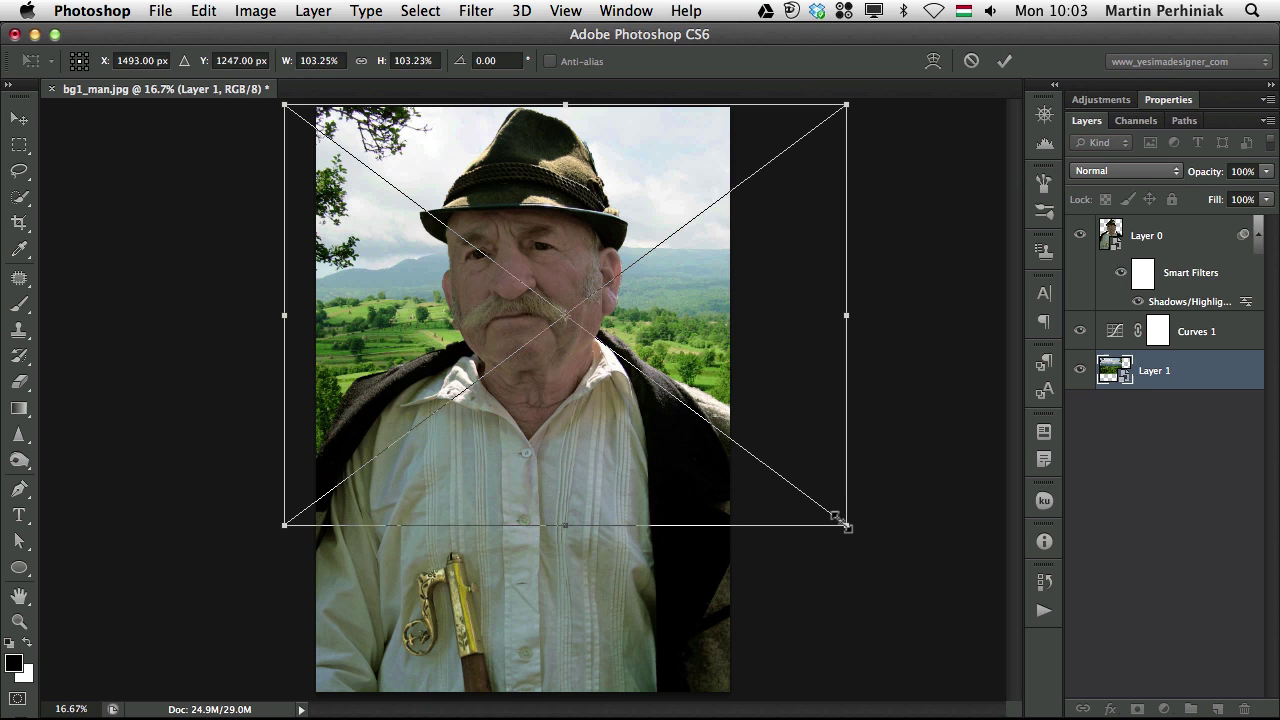
key("Return")
left_click_drag(402, 302, 430, 308)
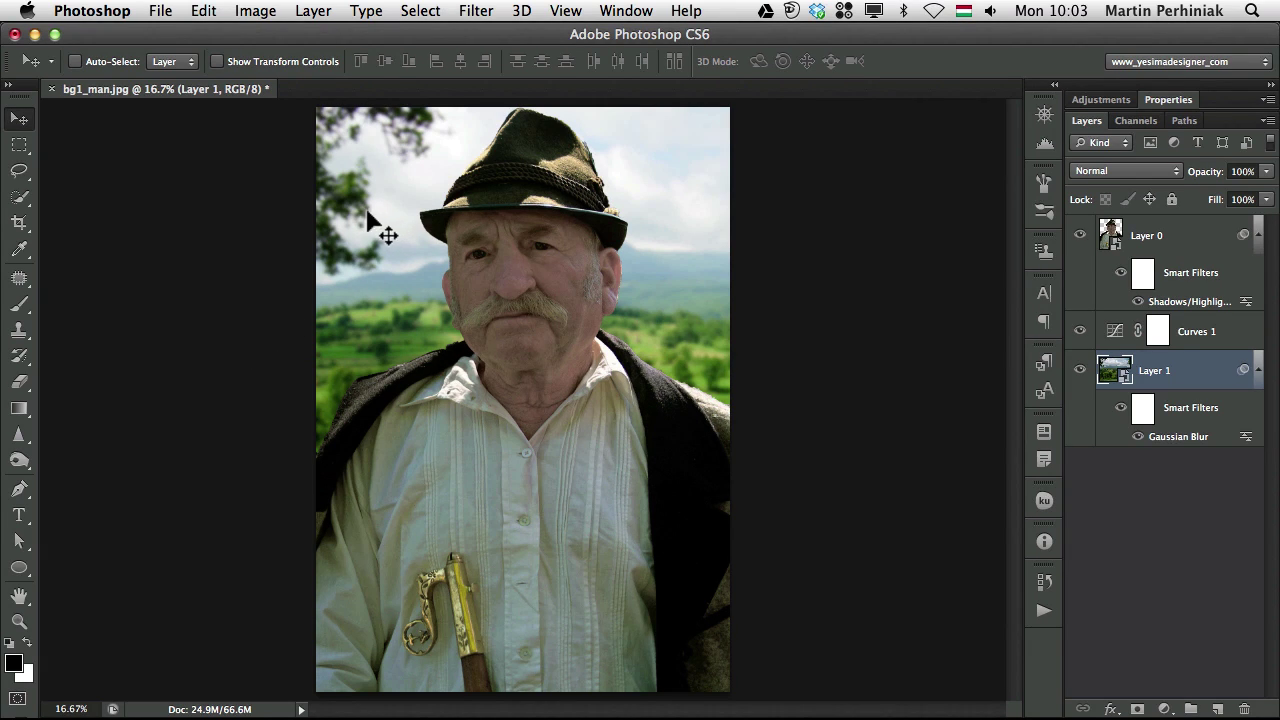
Step: Open the Layer 1 smart object and add a new empty layer named 'retouch'
double_click(1113, 370)
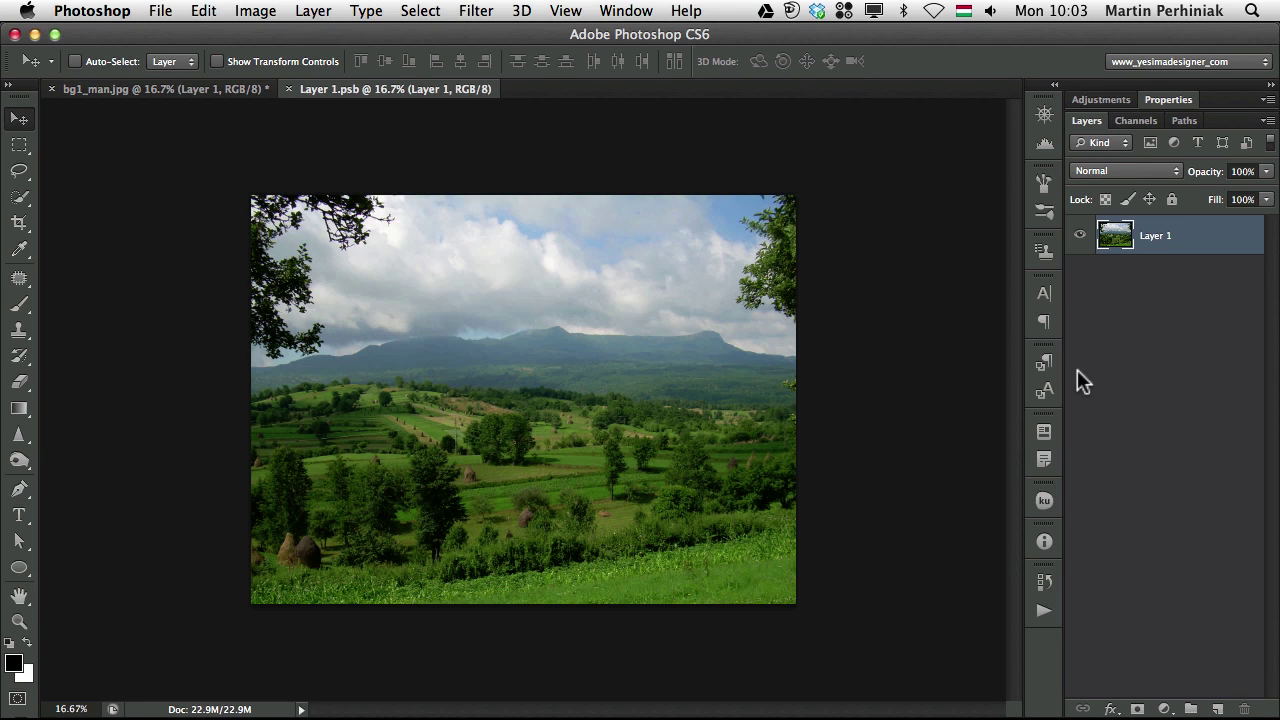
key("super+alt+shift+n")
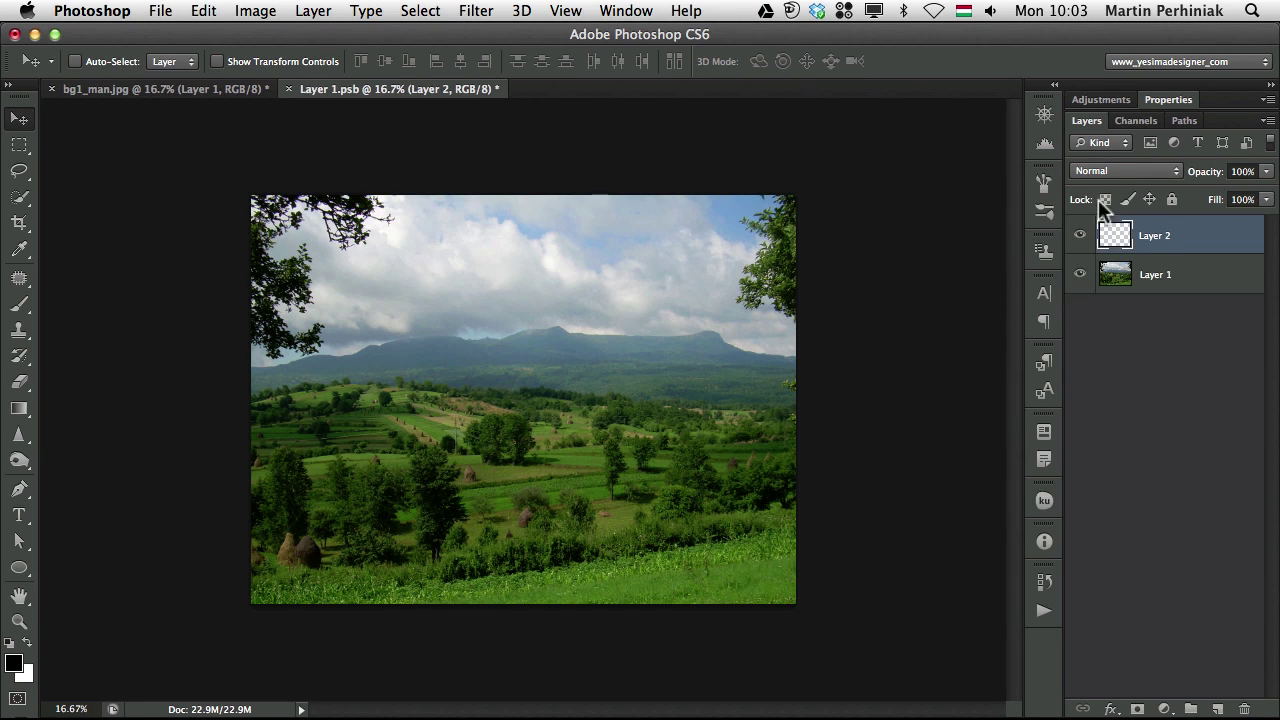
double_click(1155, 237)
type("retouch")
key("Return")
Step: Lasso the top-left tree and patch it with nearby sky using Content-Aware, then deselect
key("s")
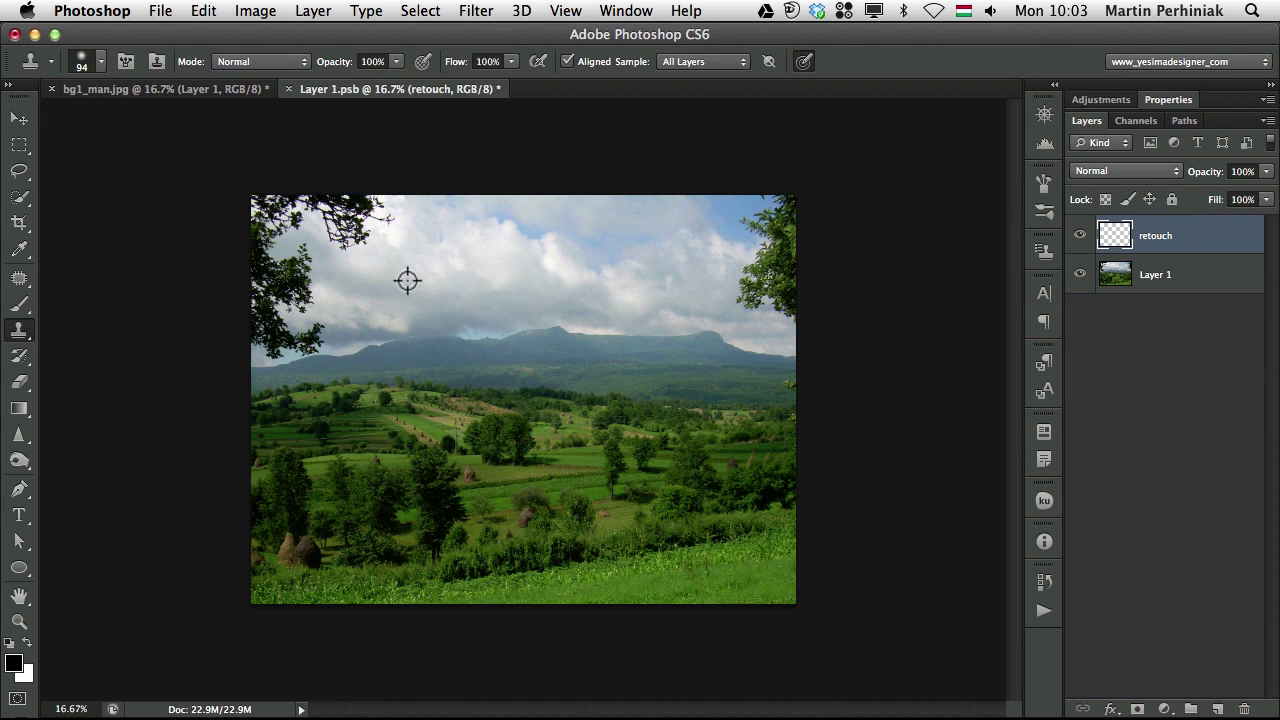
left_click_drag(383, 286, 380, 284)
key("l")
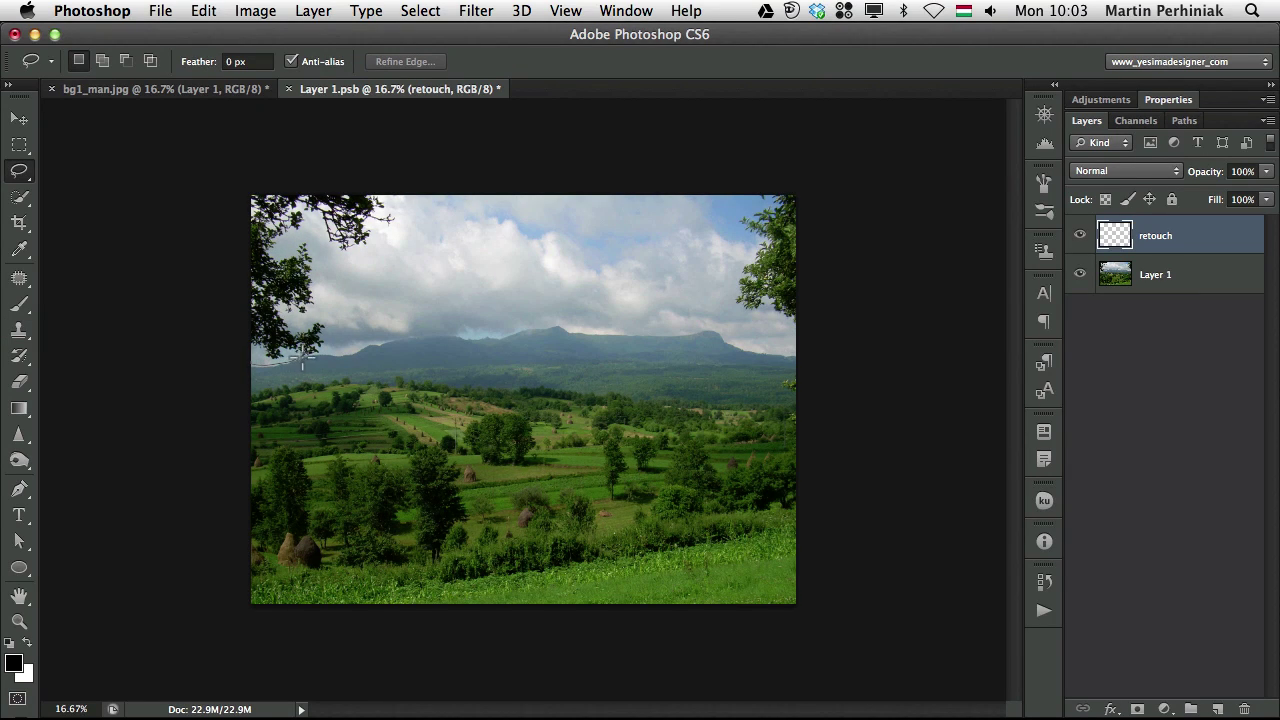
mouse_move(331, 347)
left_mouse_down()
mouse_move(360, 264)
mouse_move(391, 237)
mouse_move(390, 178)
left_mouse_up()
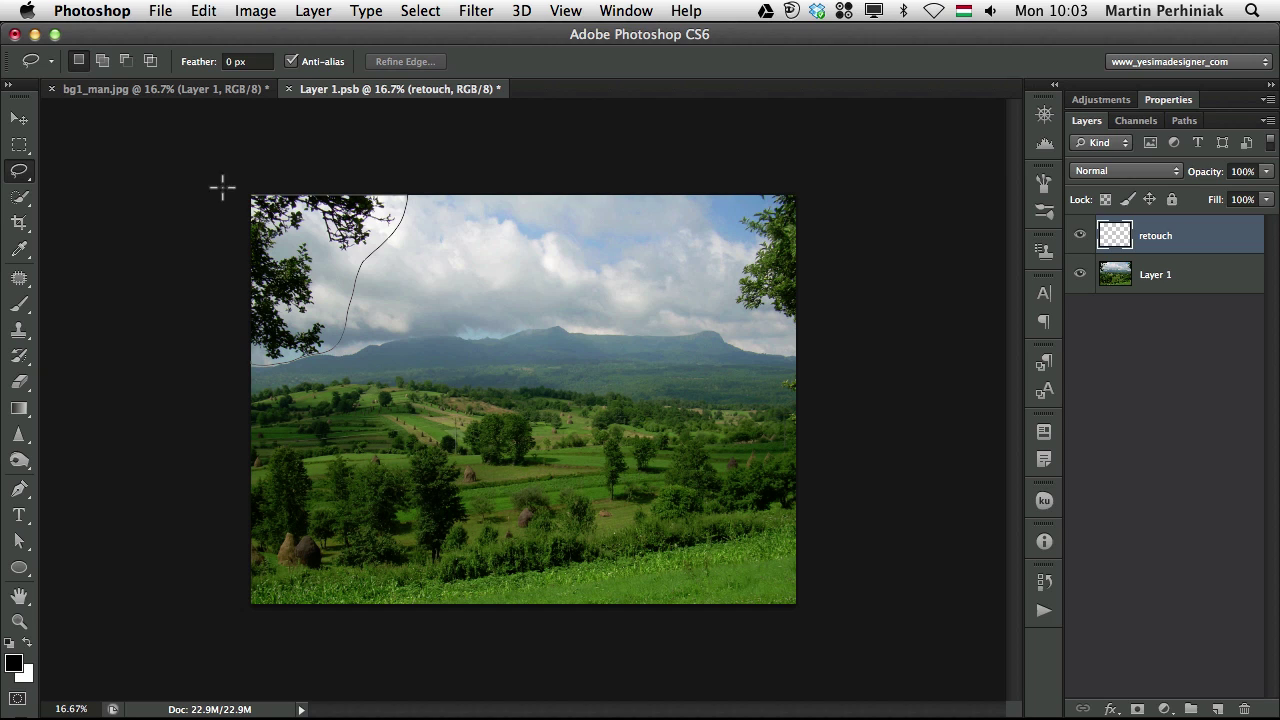
mouse_move(222, 186)
left_mouse_down()
mouse_move(204, 344)
mouse_move(240, 363)
left_mouse_up()
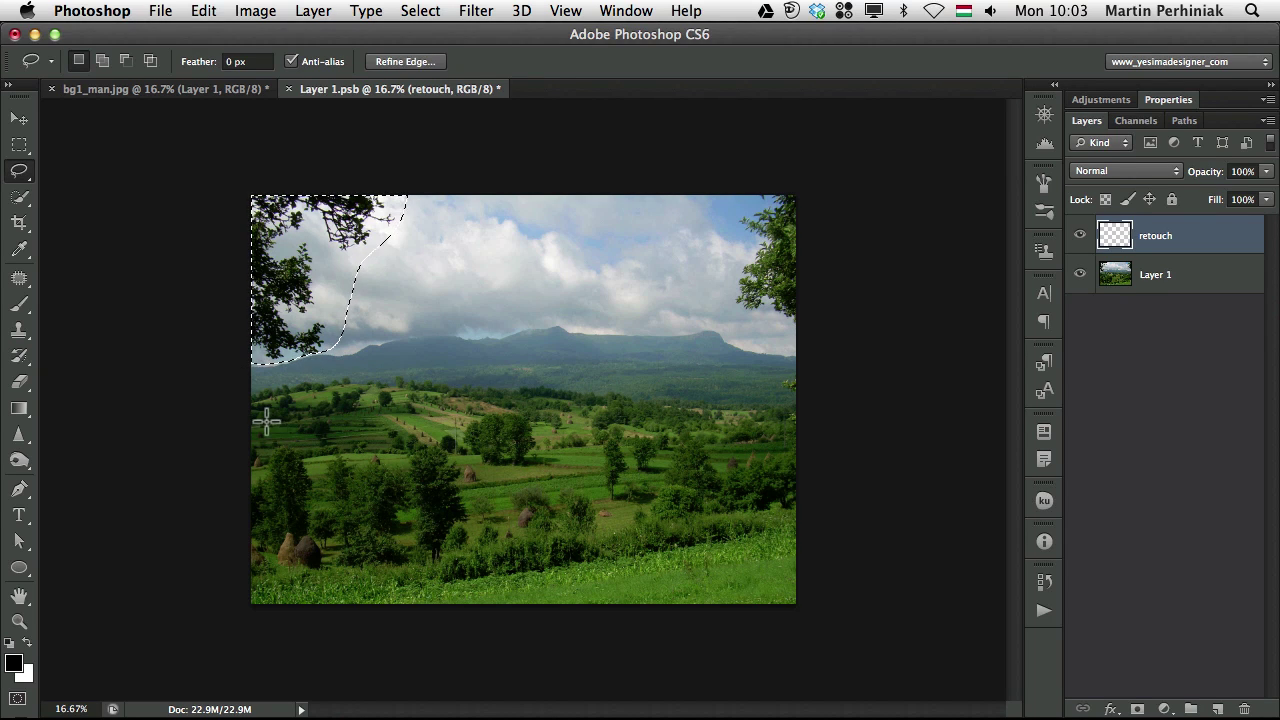
key("j")
mouse_move(310, 330)
left_mouse_down()
mouse_move(363, 254)
mouse_move(483, 243)
left_mouse_up()
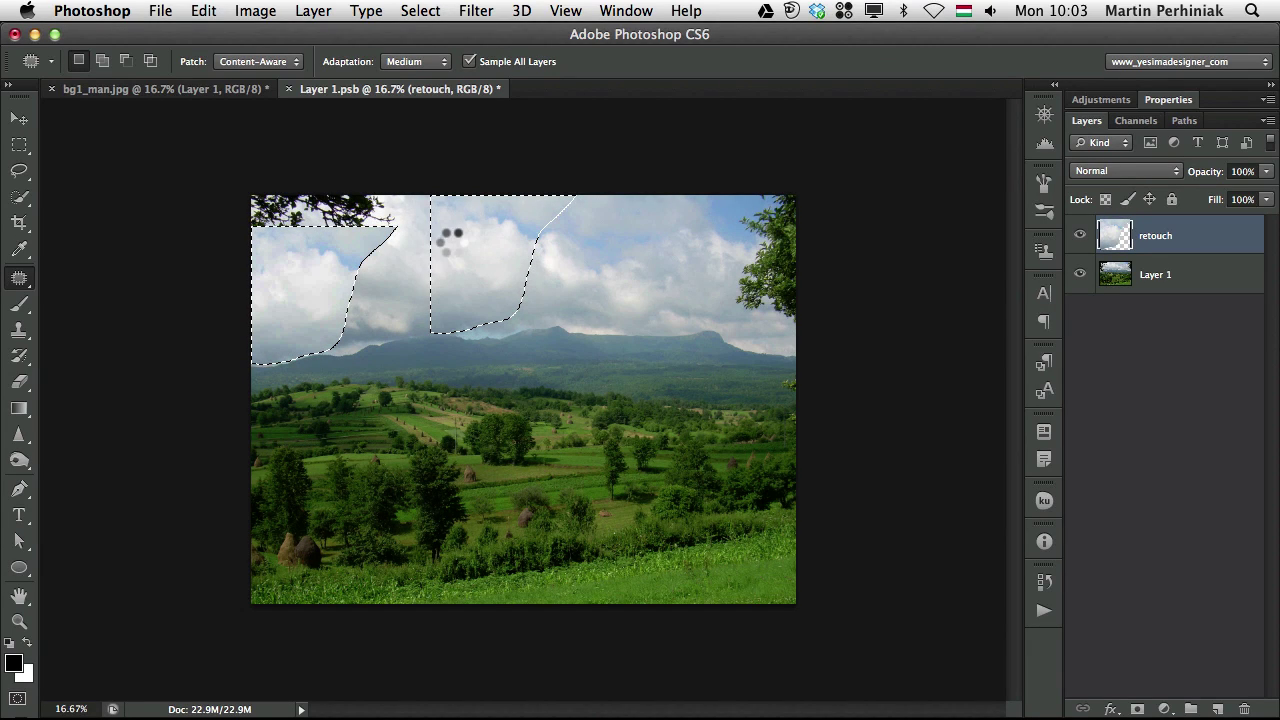
key("super+d")
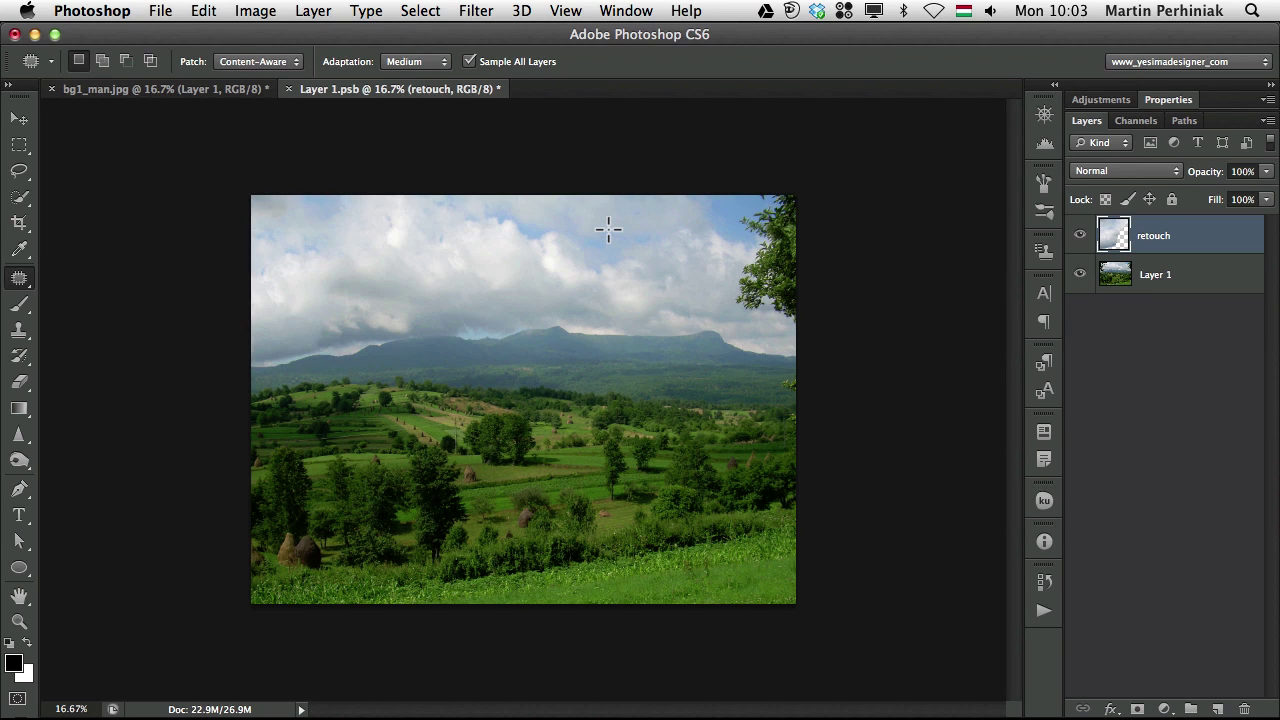
Step: Compare the retouch on and off, then save and close the smart object
left_click(1080, 236)
left_click(1080, 236)
key("super+s")
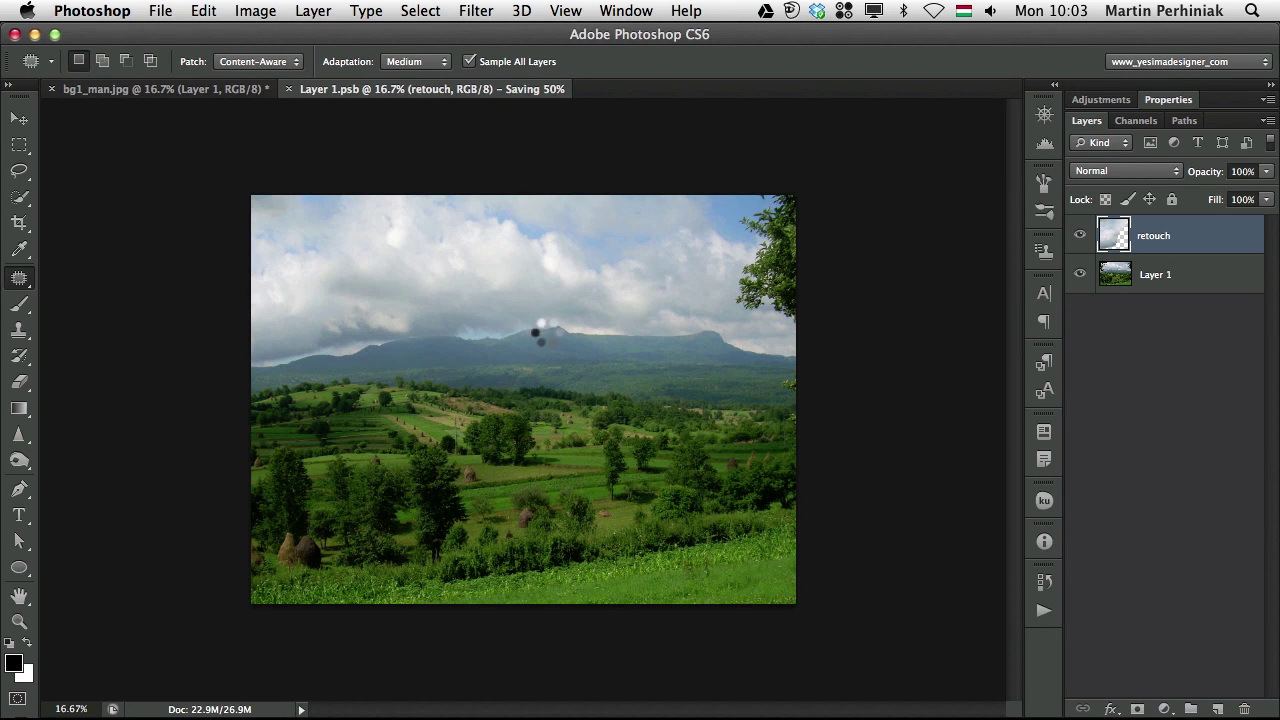
key("super+w")
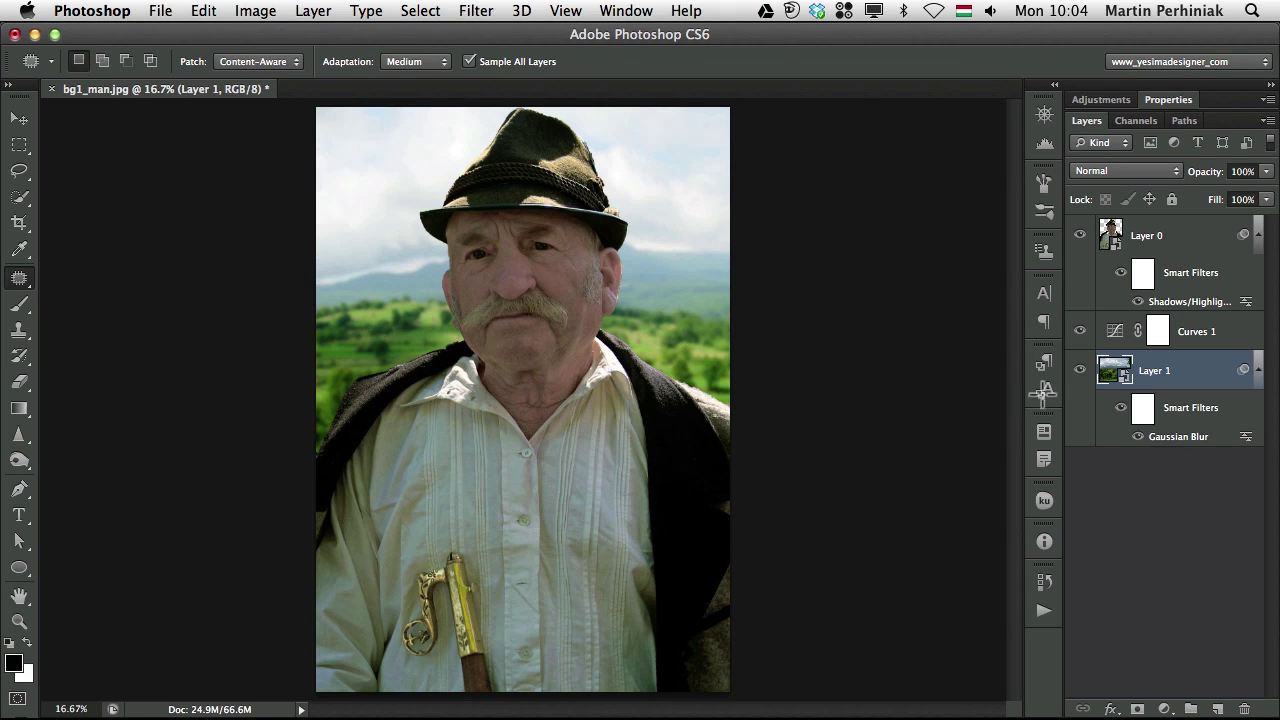
Step: Compare the Gaussian Blur off and on, then hide the retouch layer in Layer 1.psb and save and close it
left_click(1137, 437)
left_click(1137, 437)
double_click(1114, 374)
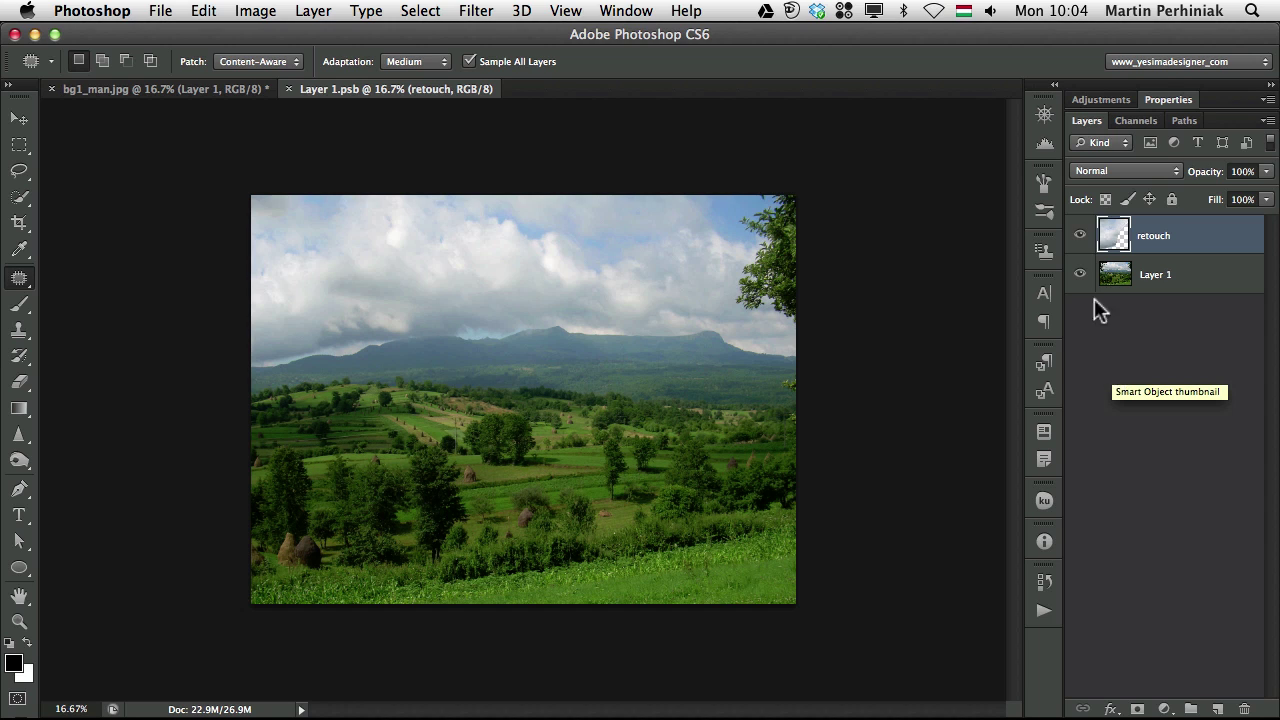
left_click(1080, 236)
key("super+s")
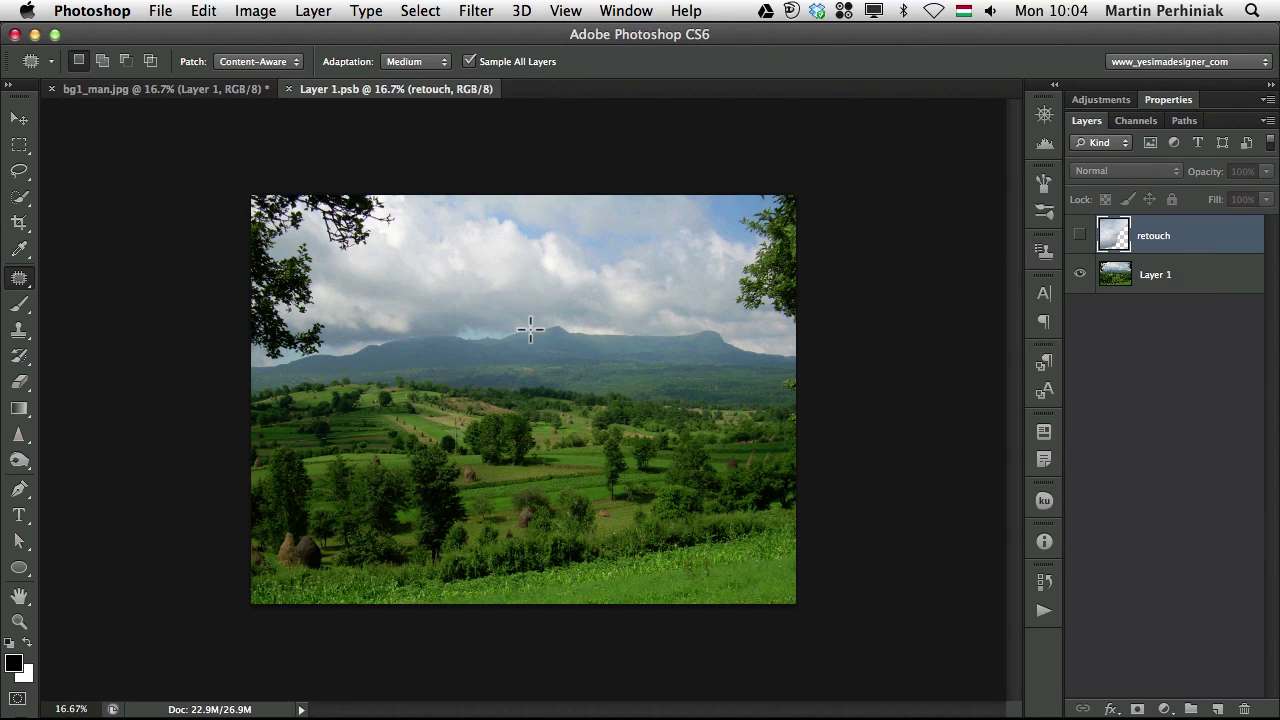
key("super+w")
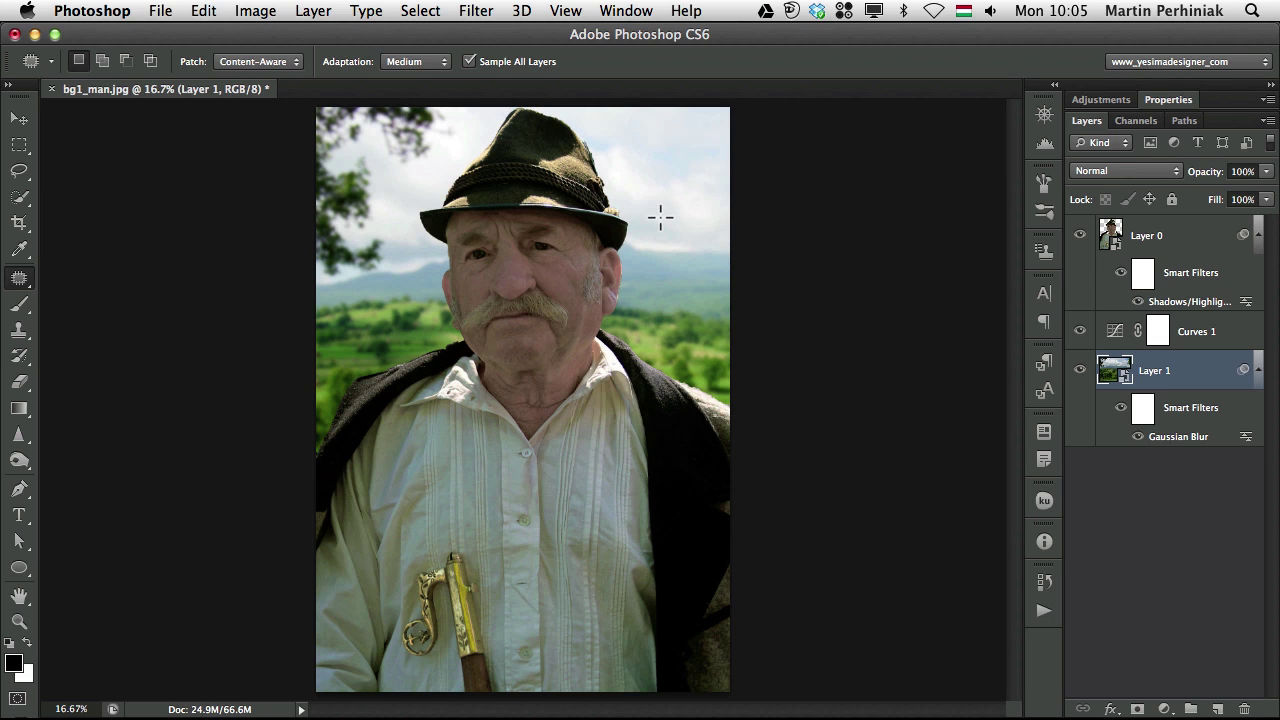
Step: Target the blur filter mask with a 128 px brush and a light grey foreground colour
key("v")
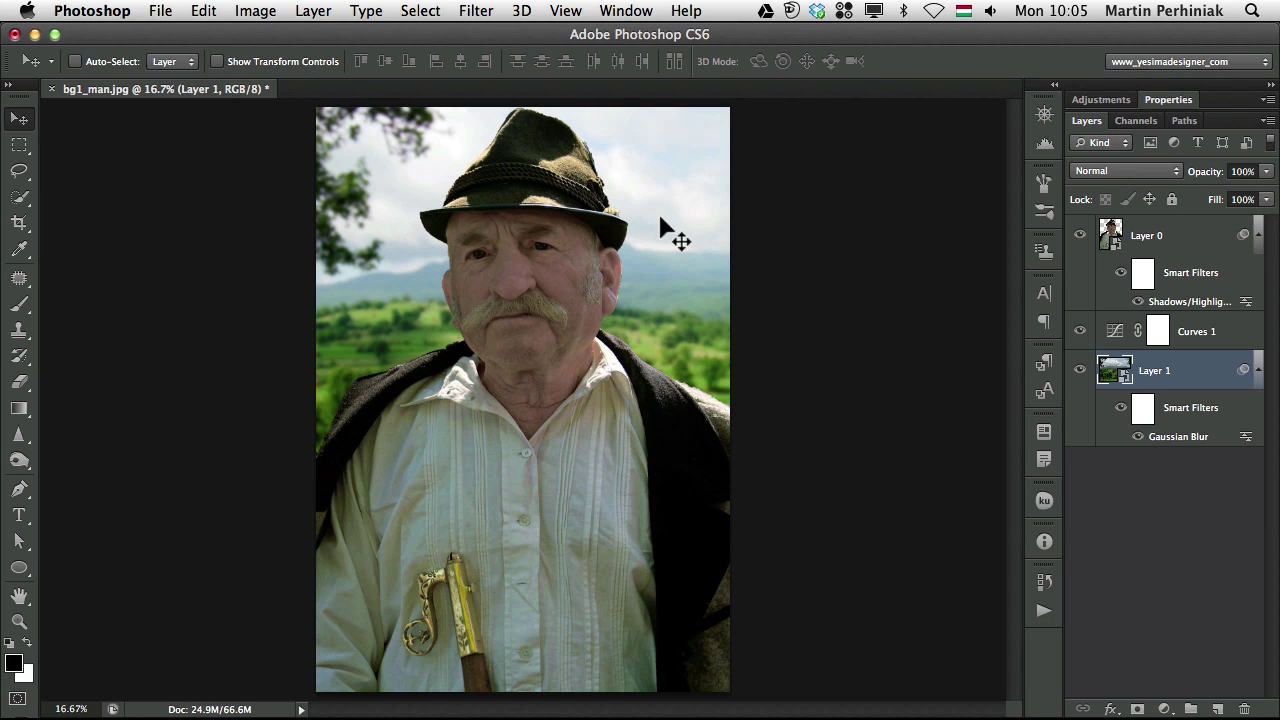
left_click(1142, 418)
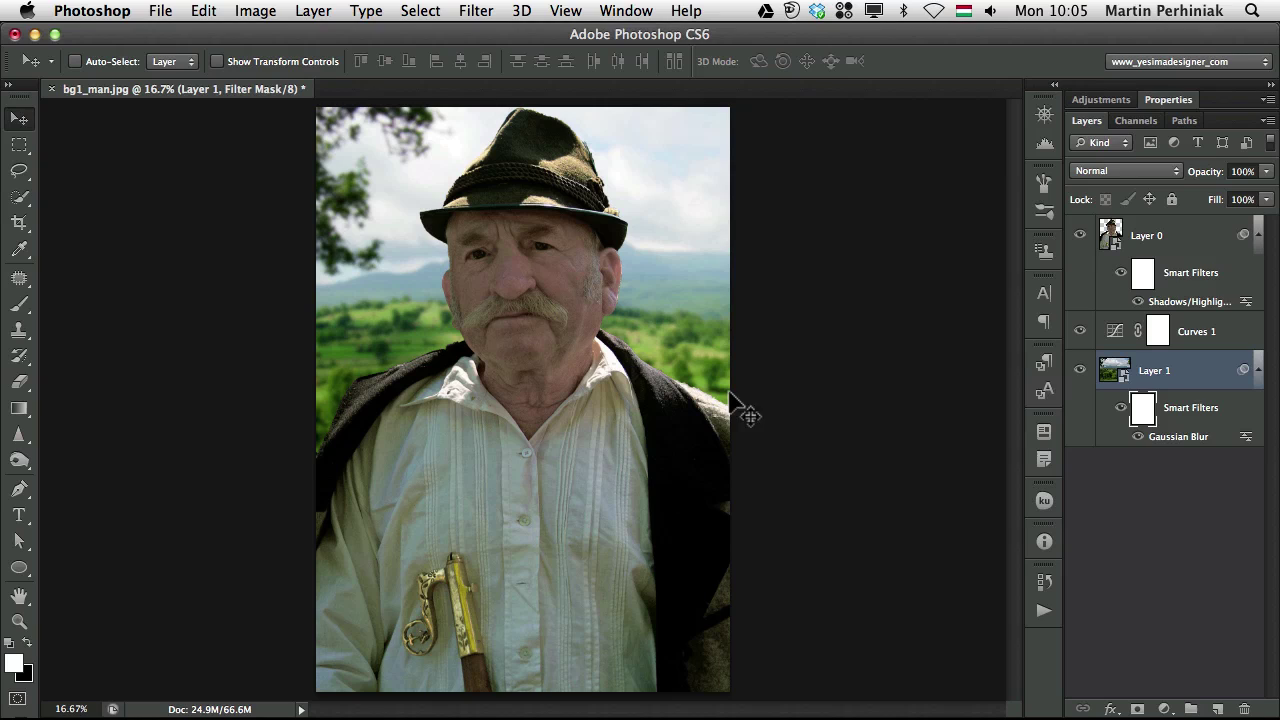
left_click(19, 303)
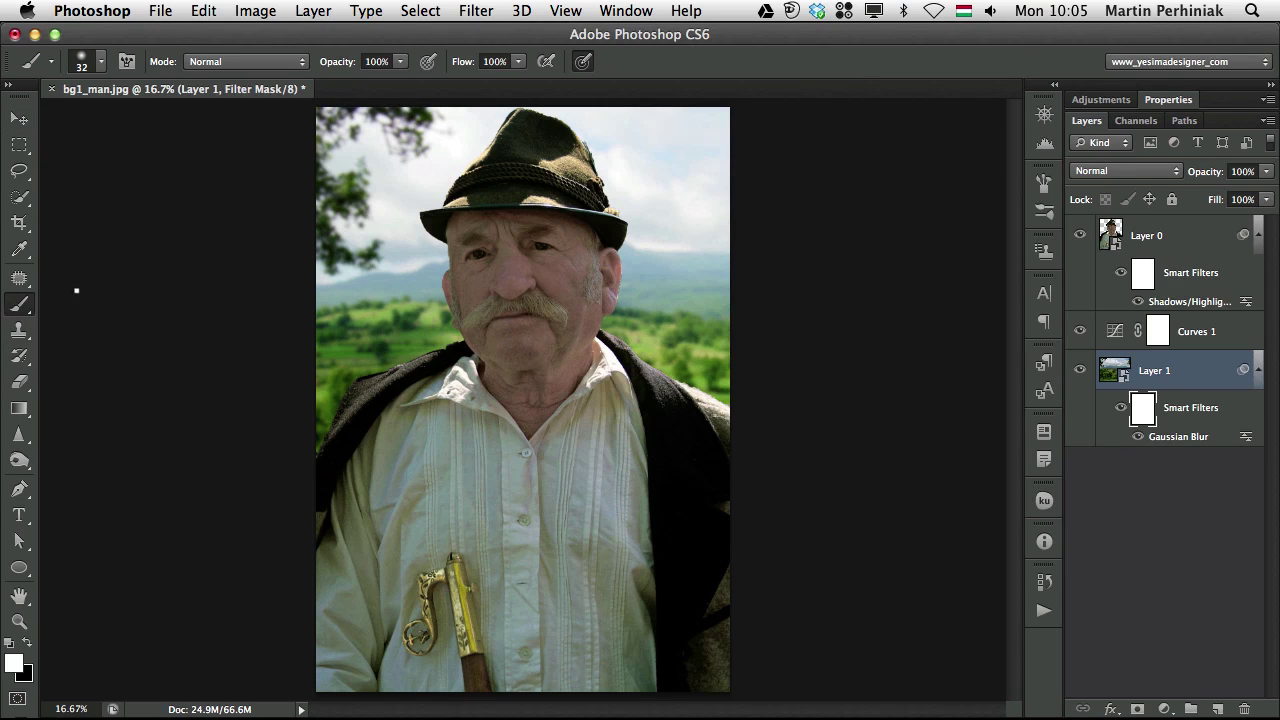
left_click_drag(350, 225, 420, 225)
left_click(14, 665)
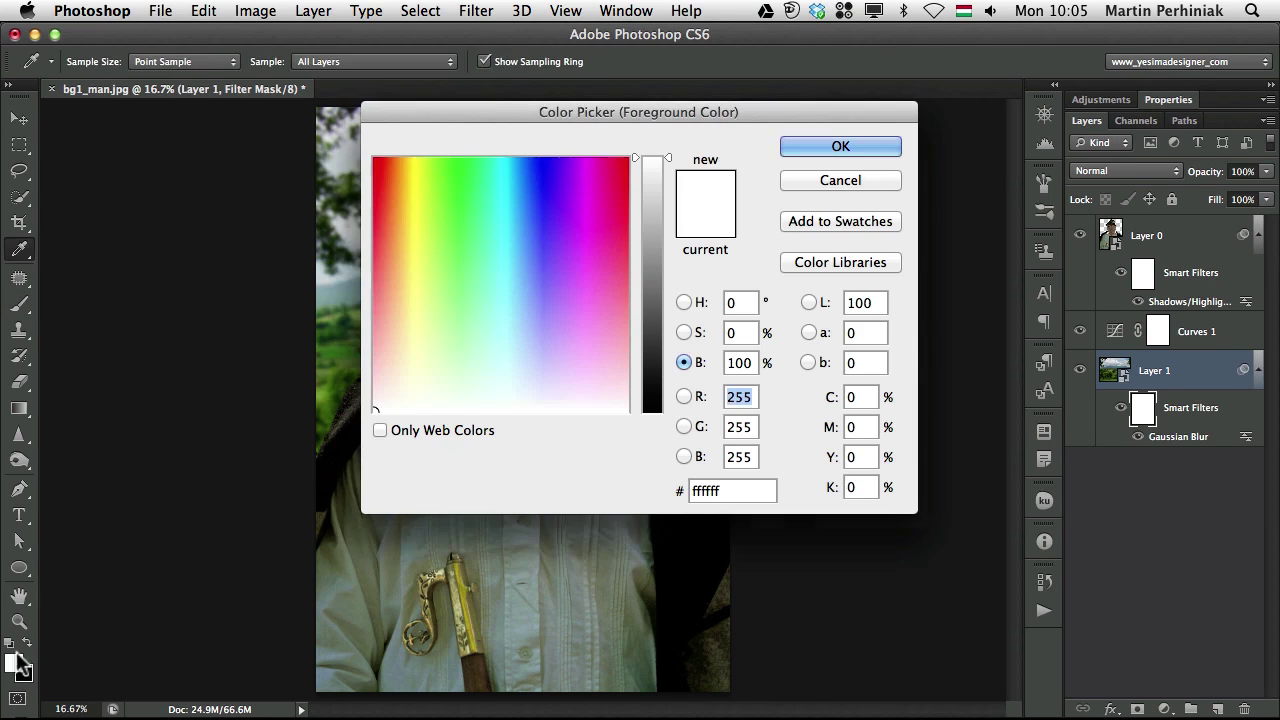
left_click(660, 168)
left_click_drag(660, 169, 655, 207)
left_click(828, 146)
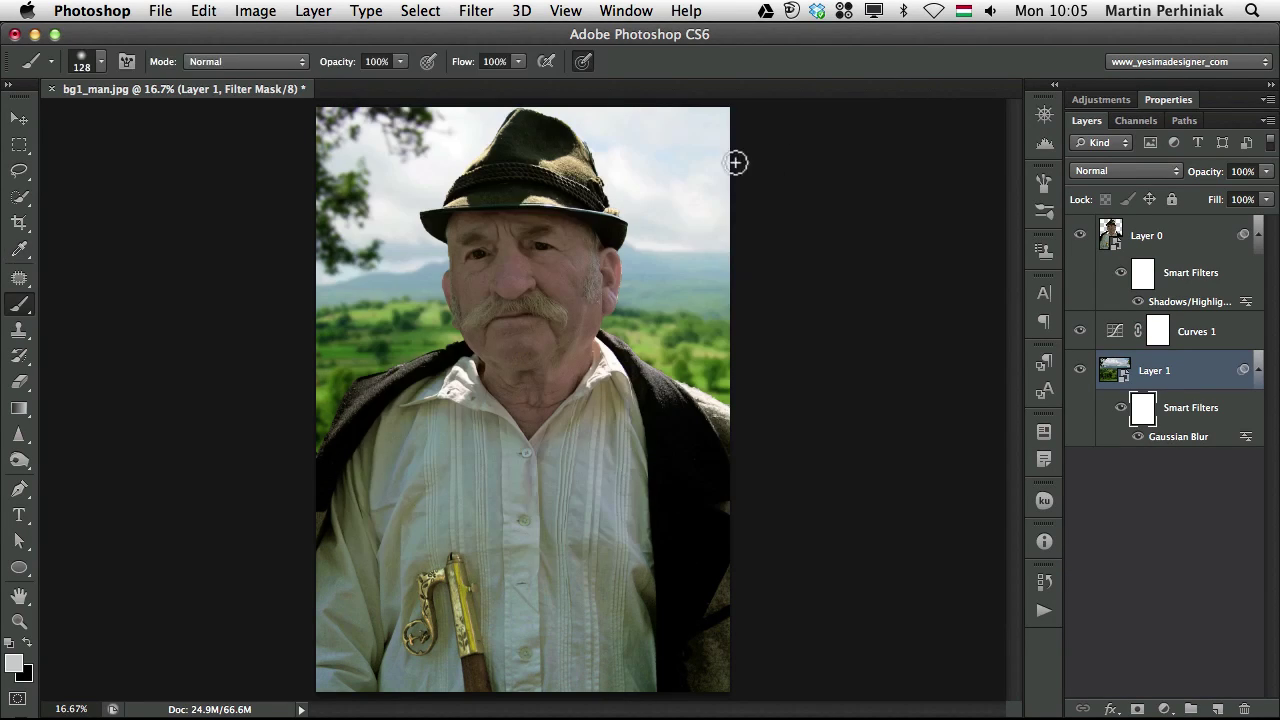
Step: Paint grey with a 224 px brush over the upper-left tree and left edge, then view the mask alone
left_click_drag(349, 200, 351, 188)
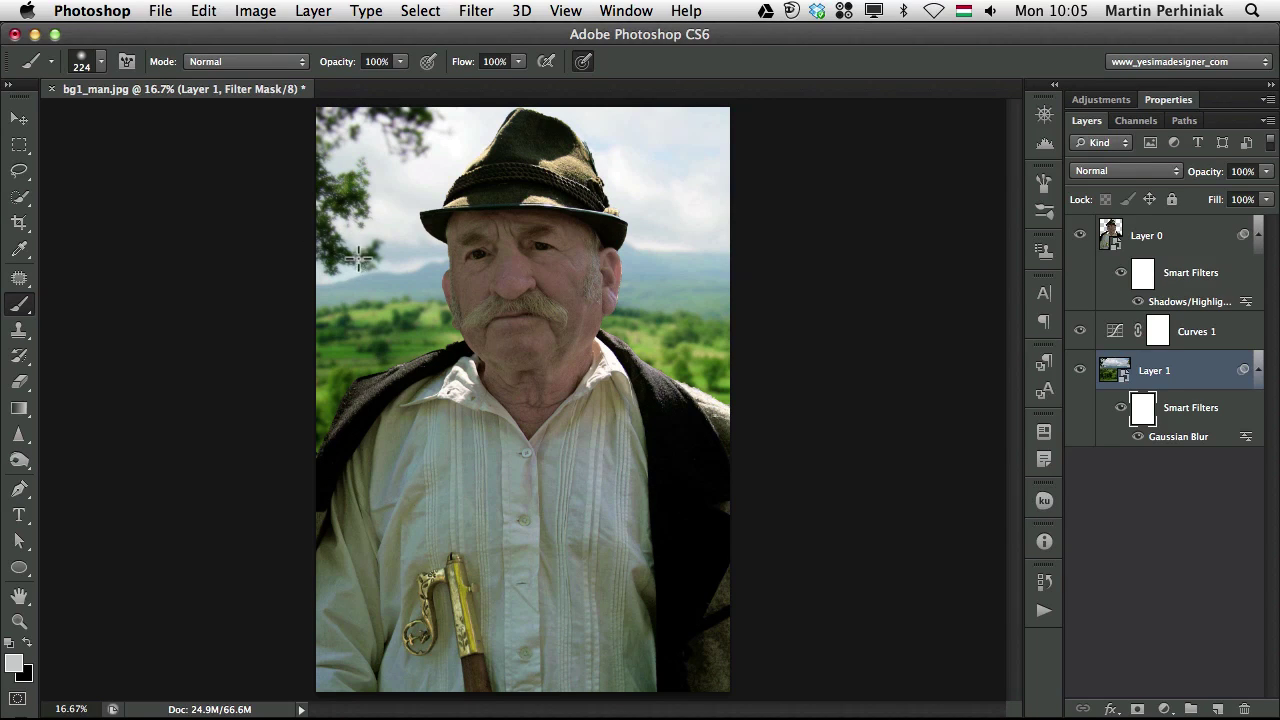
left_click_drag(365, 255, 332, 145)
mouse_move(338, 128)
left_mouse_down()
mouse_move(318, 157)
mouse_move(321, 263)
mouse_move(375, 242)
left_mouse_up()
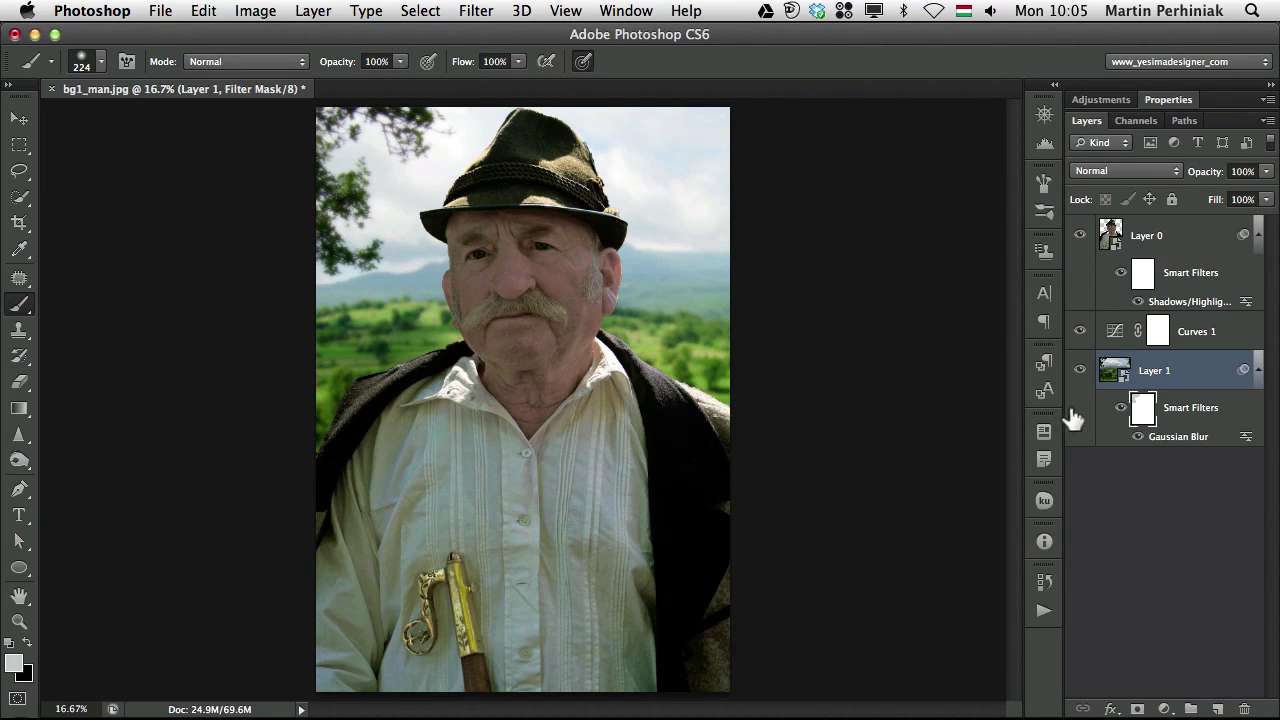
left_click(1143, 410, "alt")
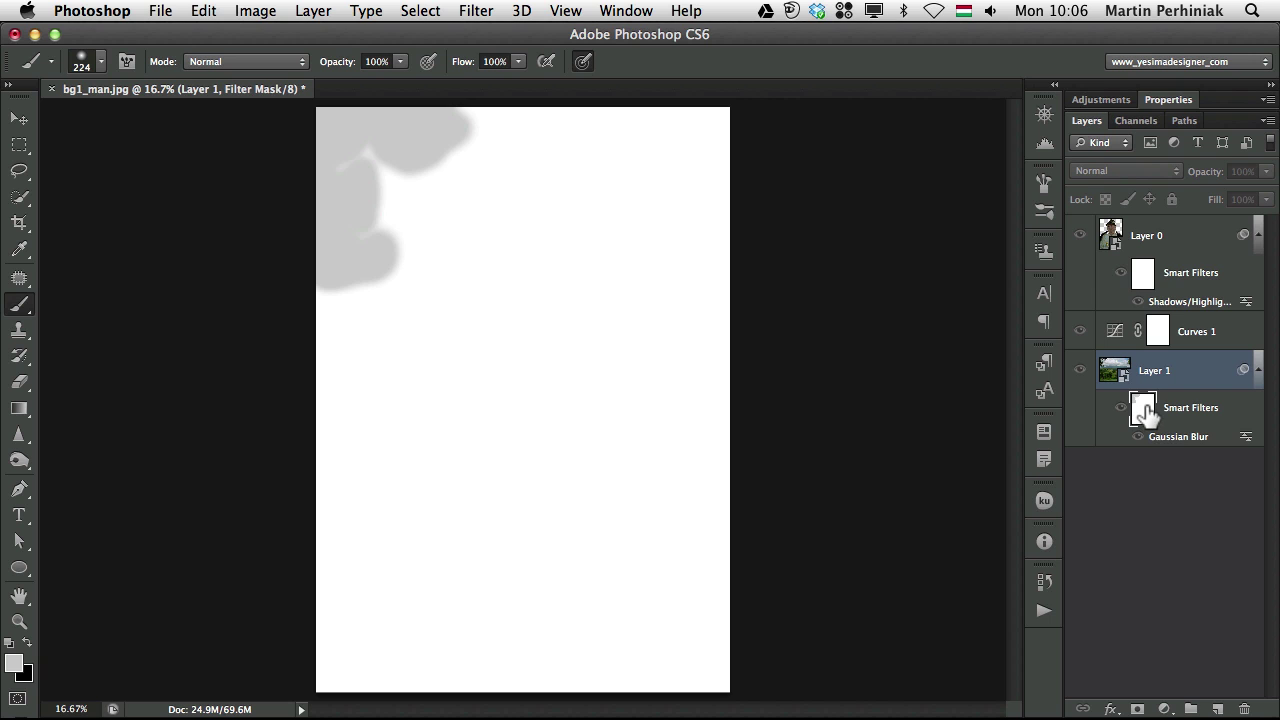
Step: Return to the full photo, zoom in on the top-left tree and compare the filter mask disabled and enabled
left_click(1146, 410, "alt")
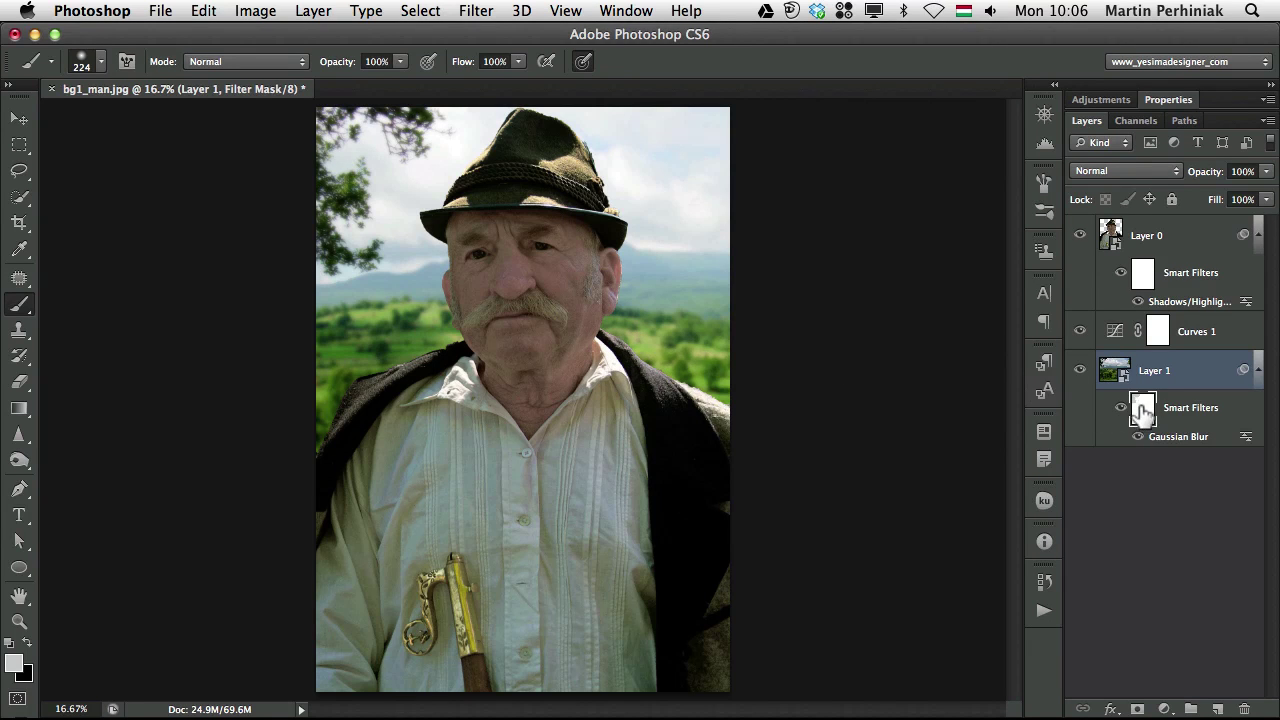
left_click(1143, 416, "shift")
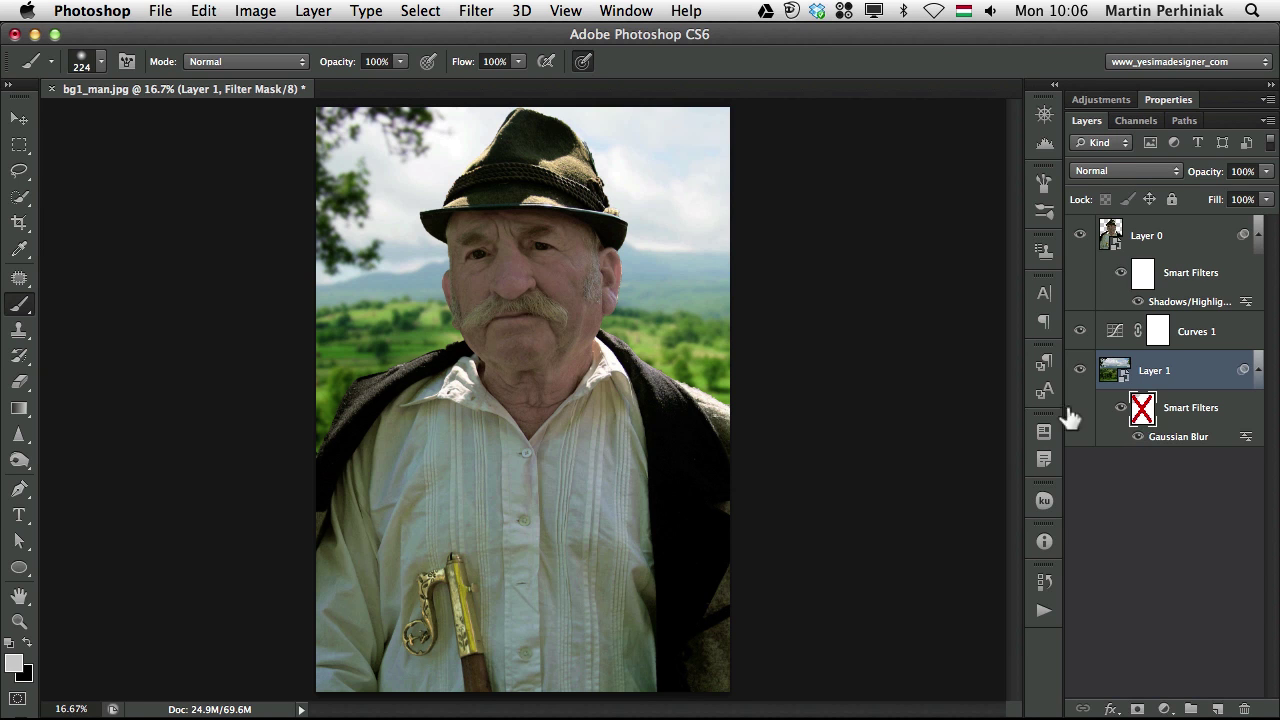
key("z")
mouse_move(343, 180)
left_mouse_down()
mouse_move(389, 189)
mouse_move(361, 211)
left_mouse_up()
scroll(361, 211, "up", 3)
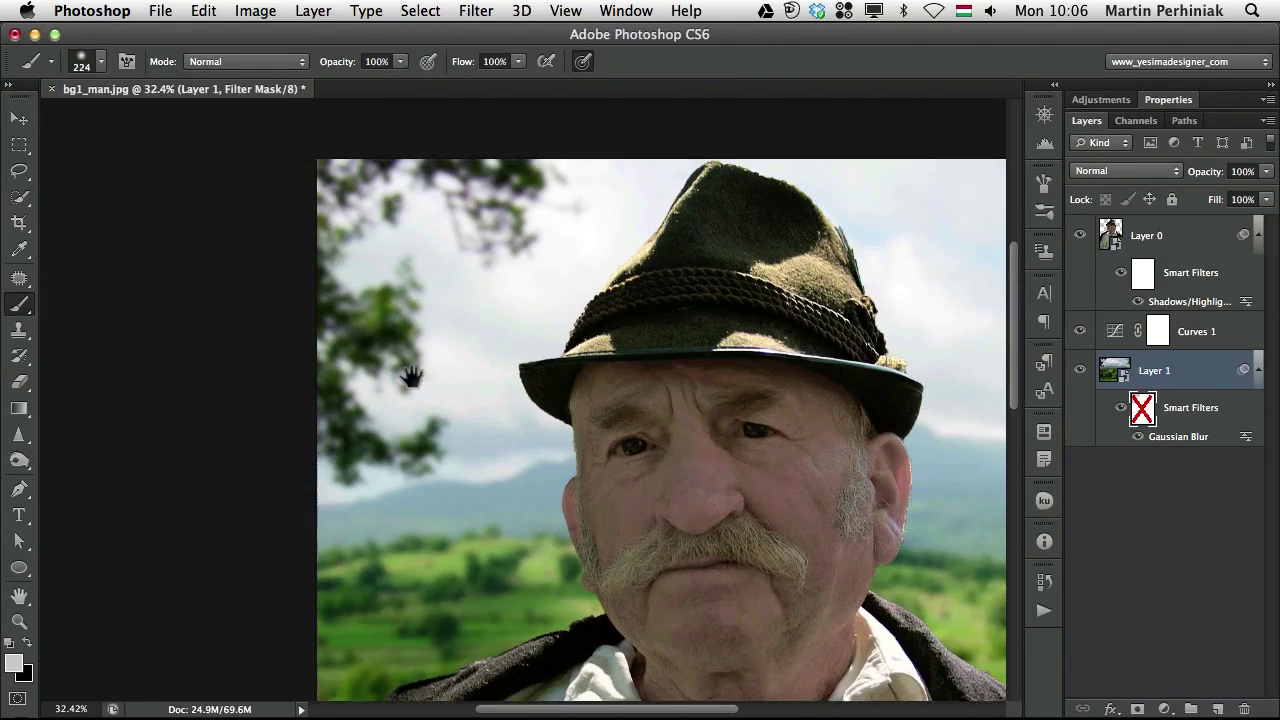
left_click(1143, 412, "shift")
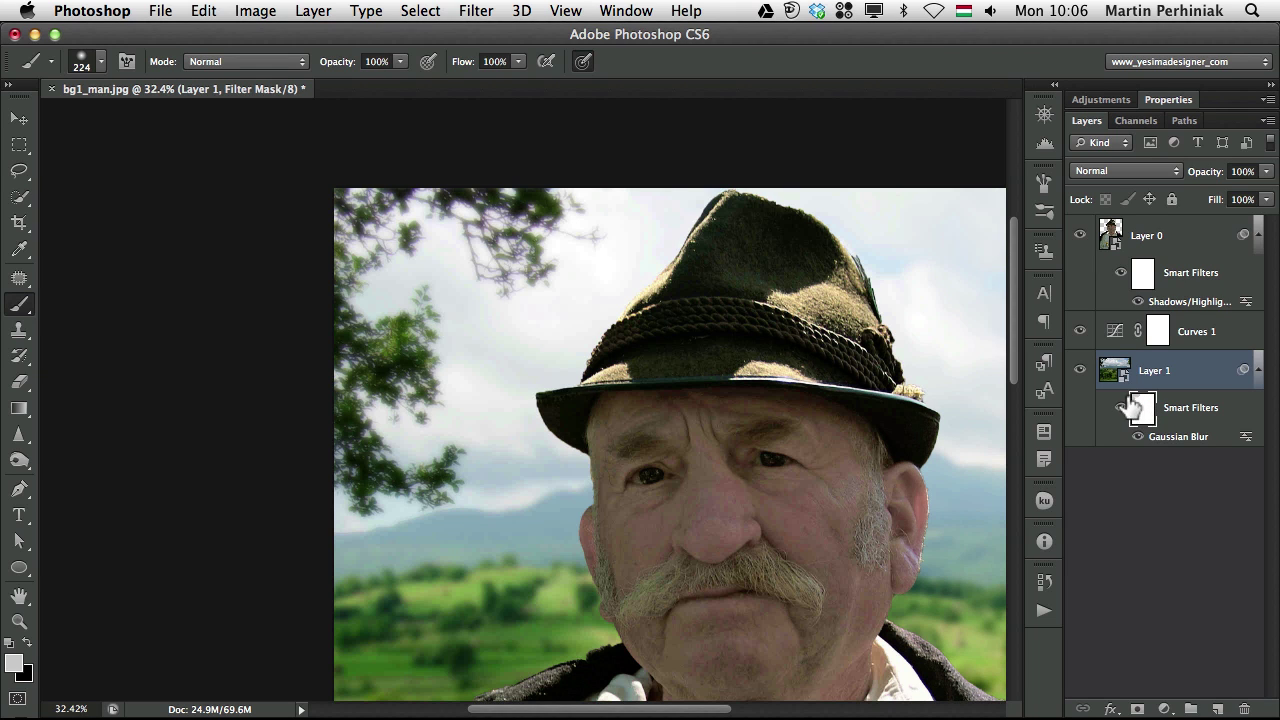
left_click(1143, 410, "shift")
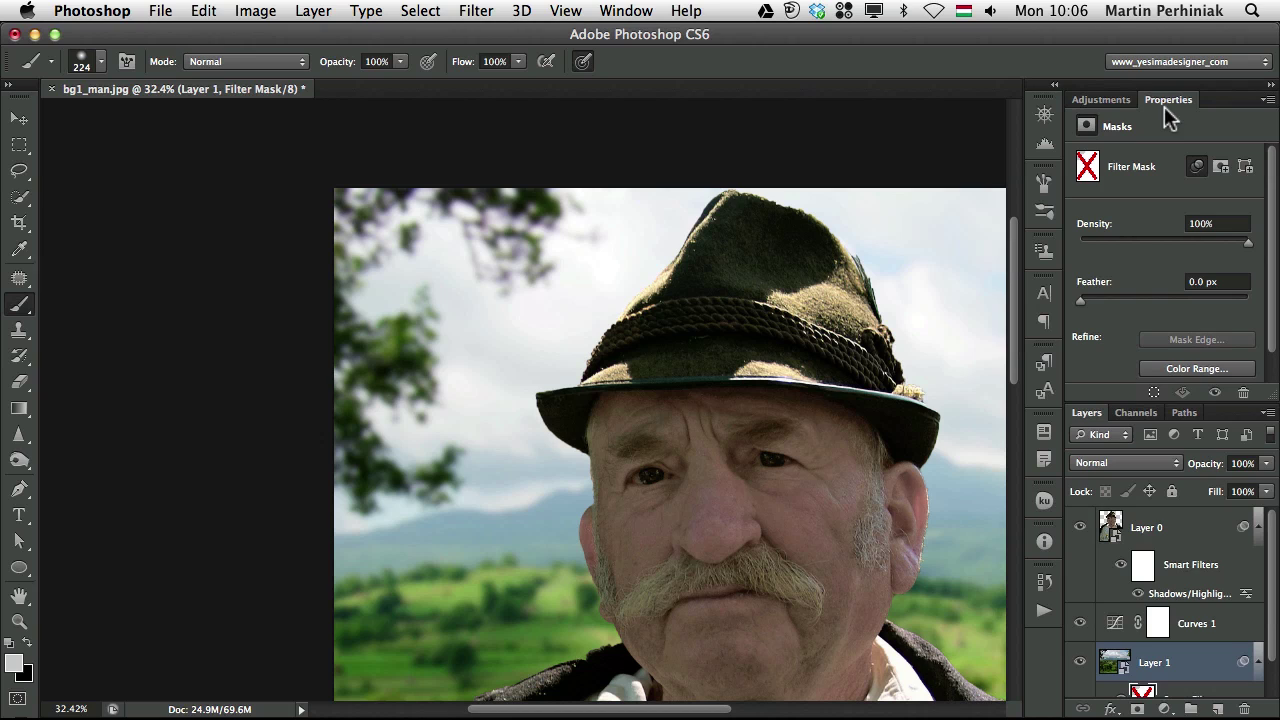
double_click(1175, 99)
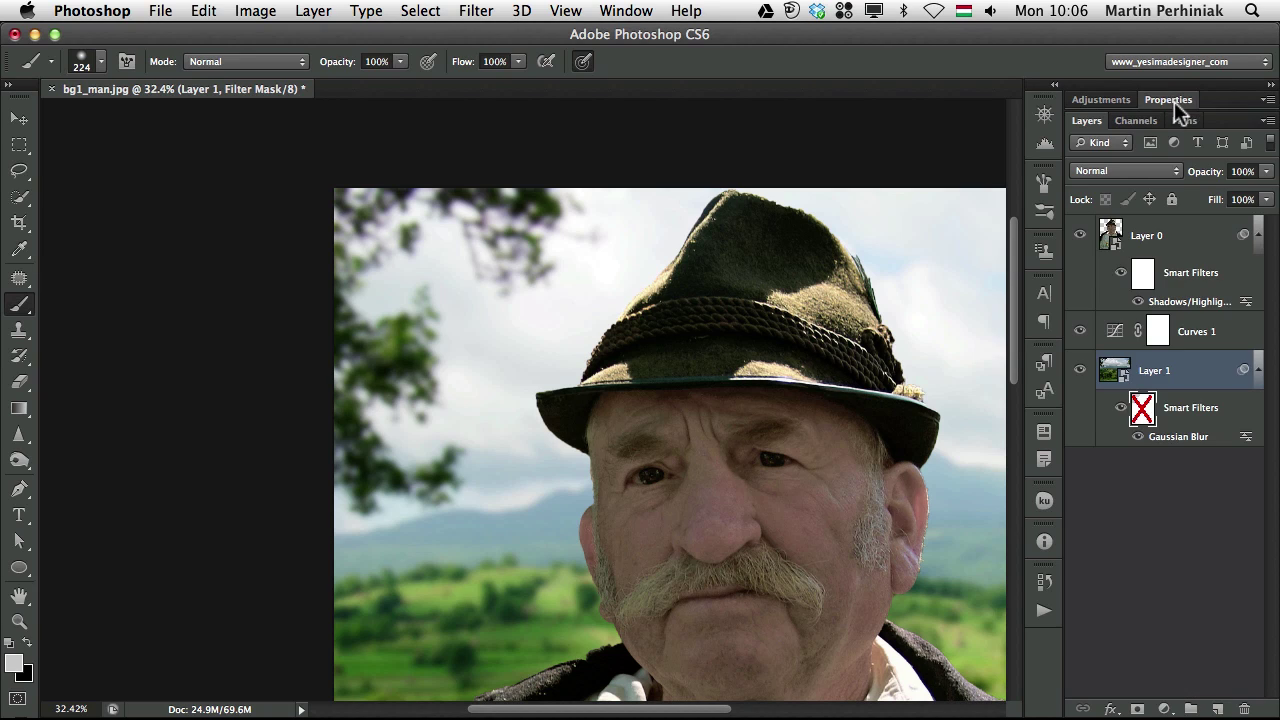
left_click(1143, 410, "shift")
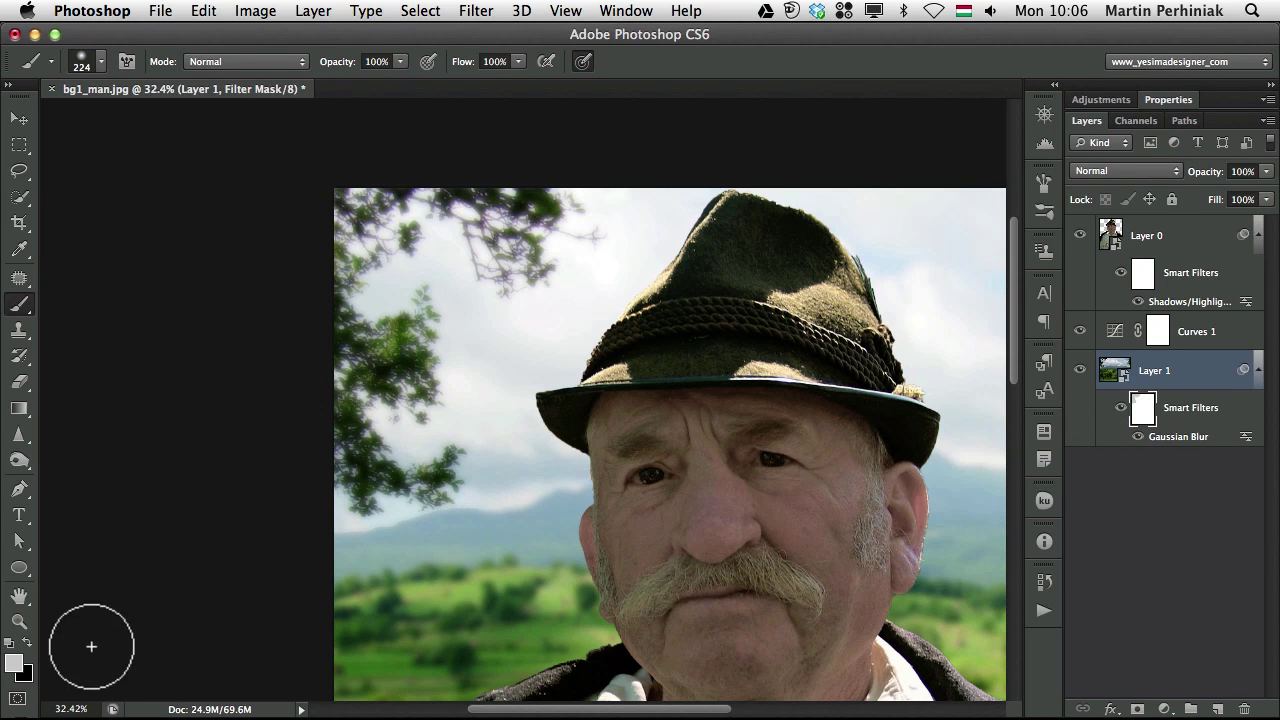
Step: Paint black on the filter mask with a 113 px brush to sharpen the tree branches
key("x")
mouse_move(391, 394)
left_mouse_down()
mouse_move(420, 397)
mouse_move(405, 380)
left_mouse_up()
mouse_move(365, 340)
left_mouse_down()
mouse_move(365, 430)
mouse_move(385, 480)
mouse_move(440, 480)
left_mouse_up()
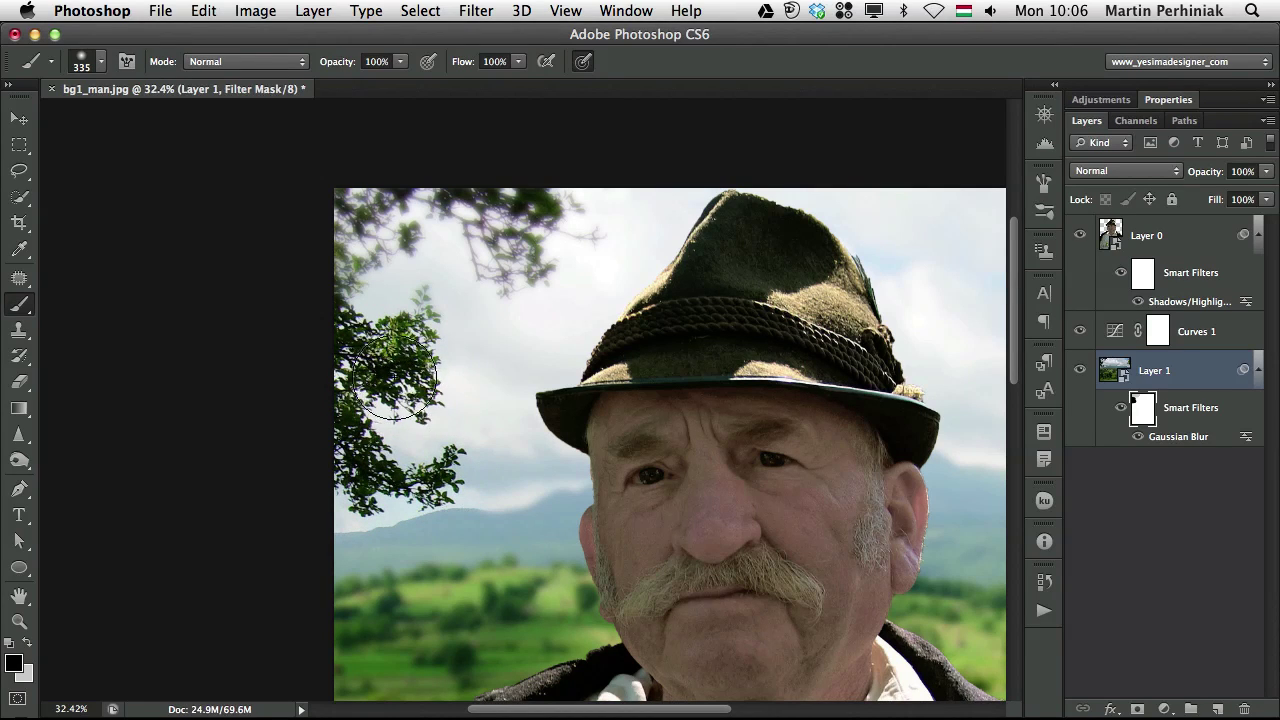
key("super+z")
left_click_drag(443, 446, 406, 441)
mouse_move(412, 495)
left_mouse_down()
mouse_move(450, 486)
mouse_move(385, 501)
mouse_move(360, 467)
mouse_move(367, 444)
mouse_move(341, 478)
left_mouse_up()
mouse_move(357, 386)
left_mouse_down()
mouse_move(383, 386)
mouse_move(360, 290)
mouse_move(362, 222)
mouse_move(420, 208)
mouse_move(520, 245)
mouse_move(575, 240)
left_mouse_up()
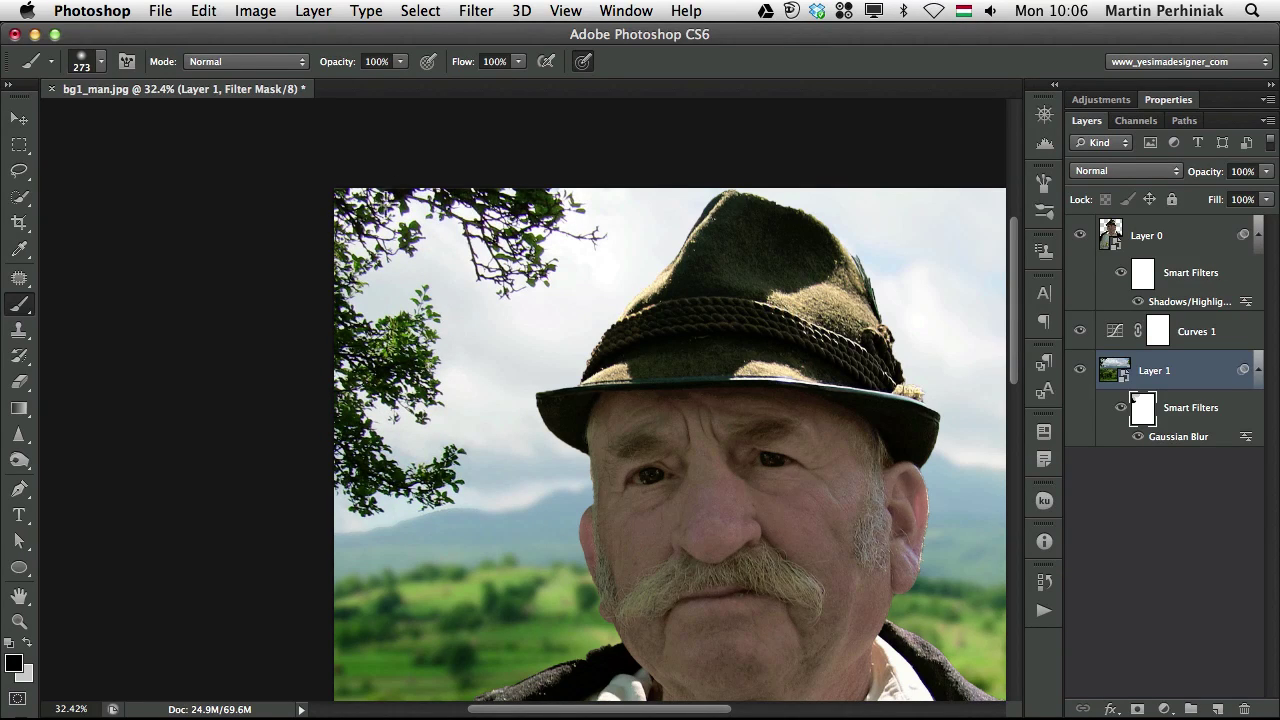
Step: Zoom out to about 17% and undo the mask painting so the tree blurs again
key("super+minus")
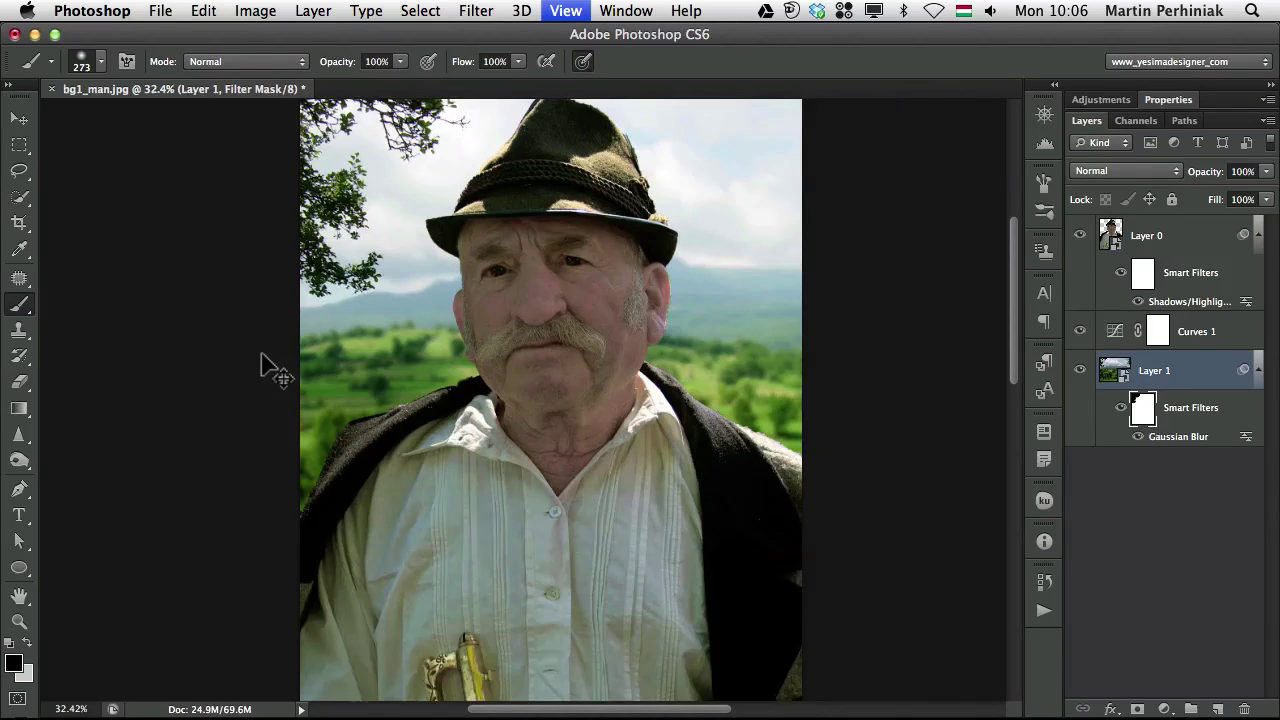
key("super+minus")
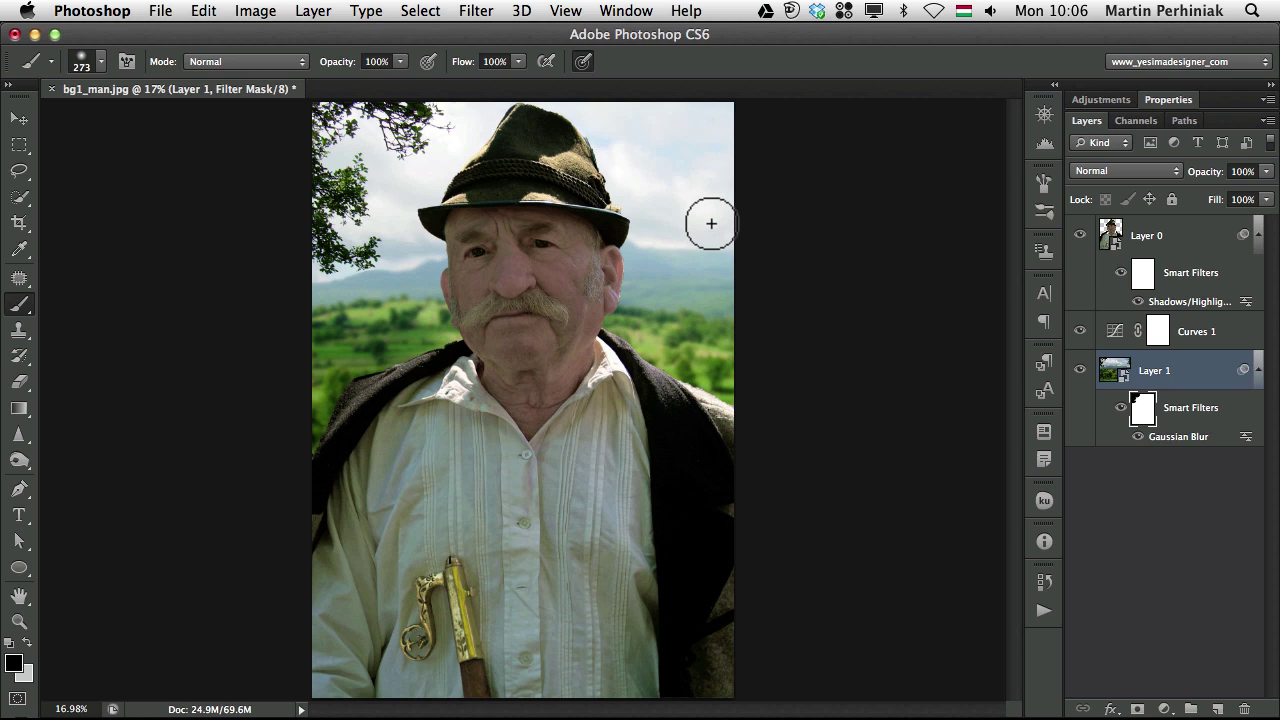
key("super+alt+z")
key("super+alt+z")
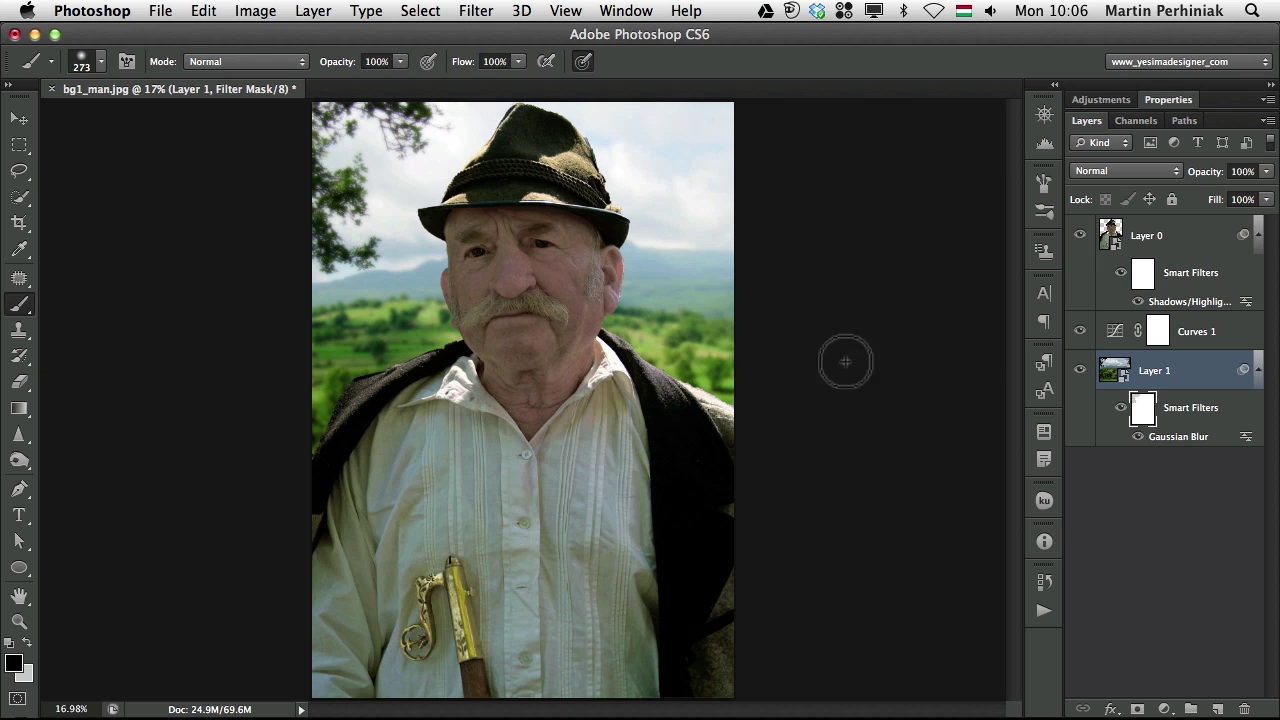
Step: Try a different Gaussian Blur radius, then cancel to keep the original blur
double_click(1179, 437)
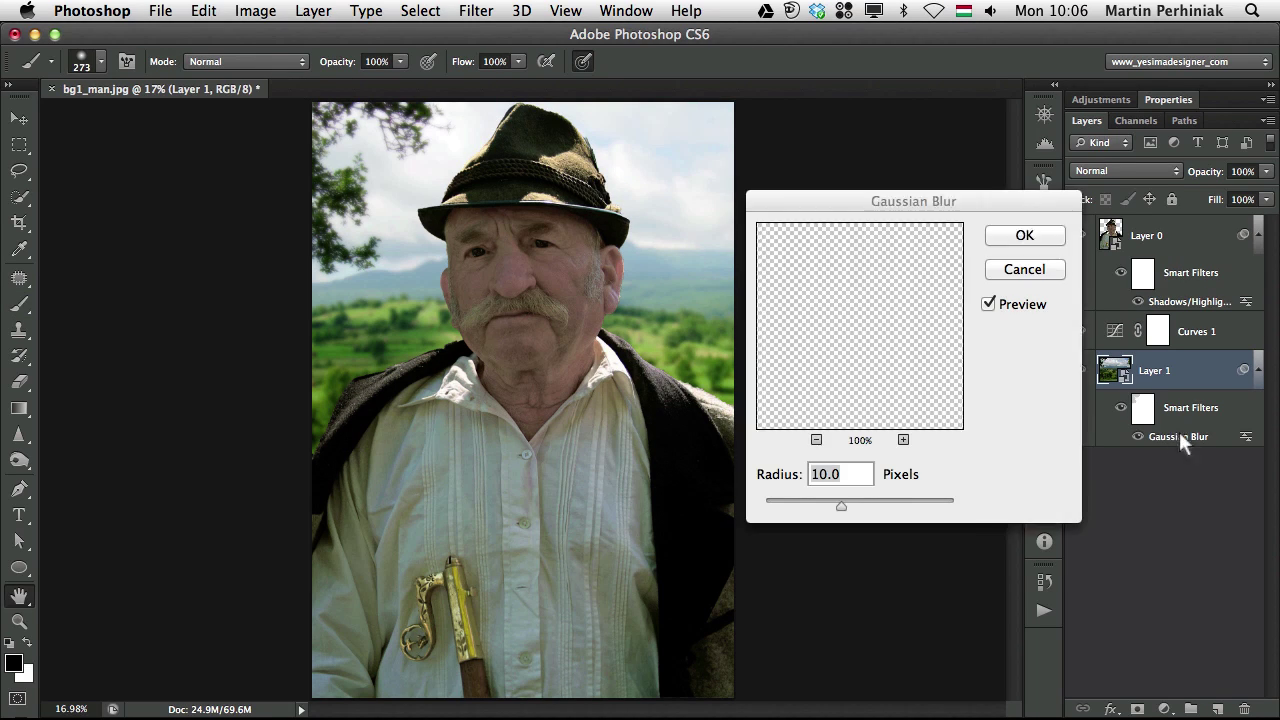
left_click_drag(835, 496, 848, 507)
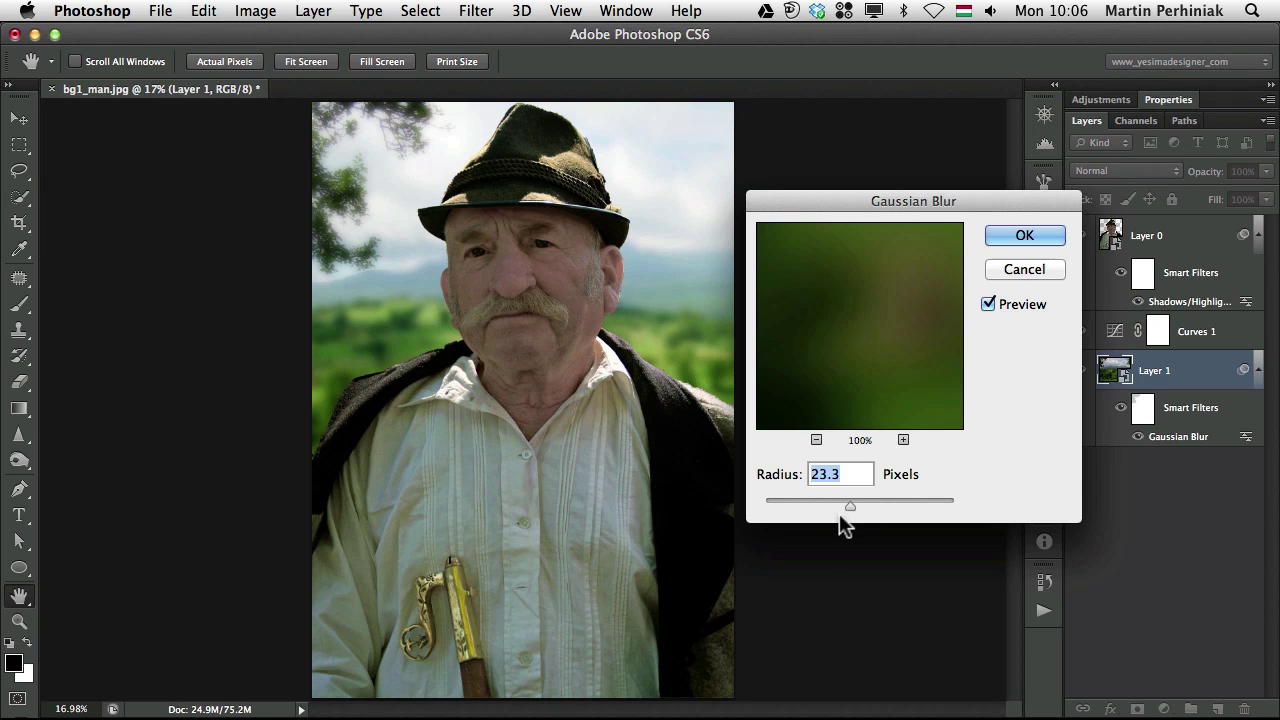
left_click_drag(846, 503, 848, 507)
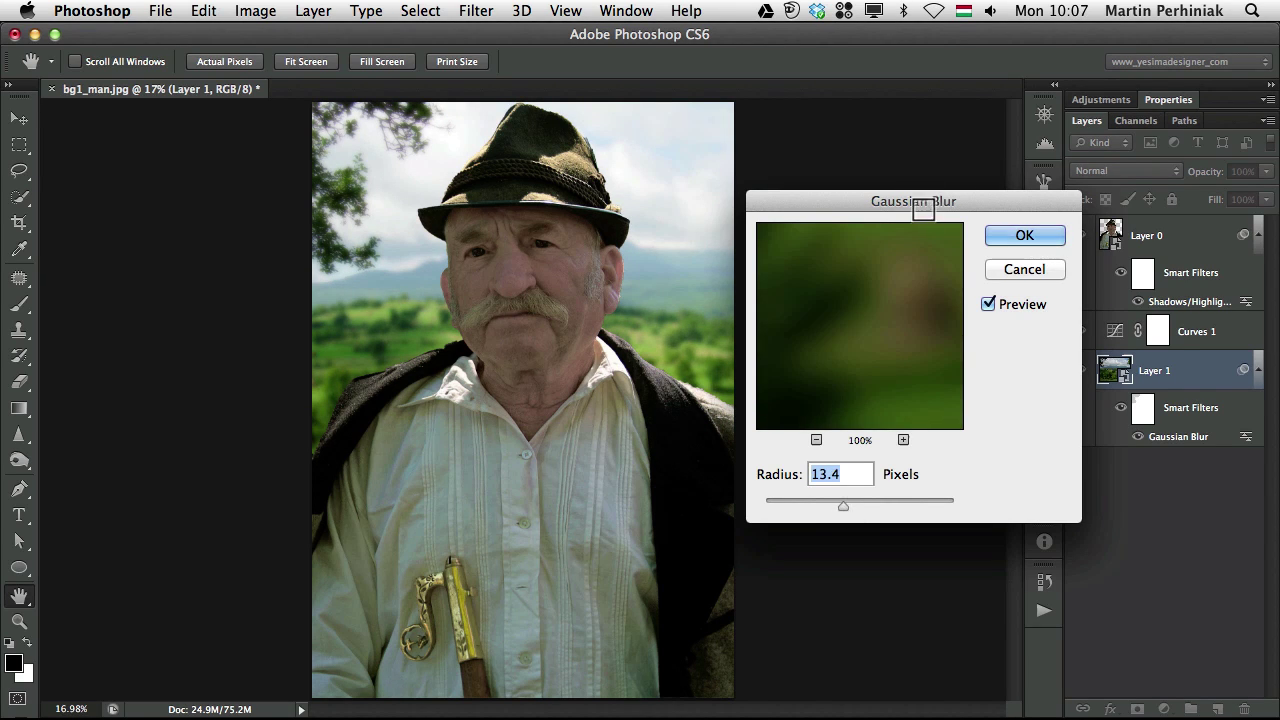
left_click_drag(923, 208, 1036, 234)
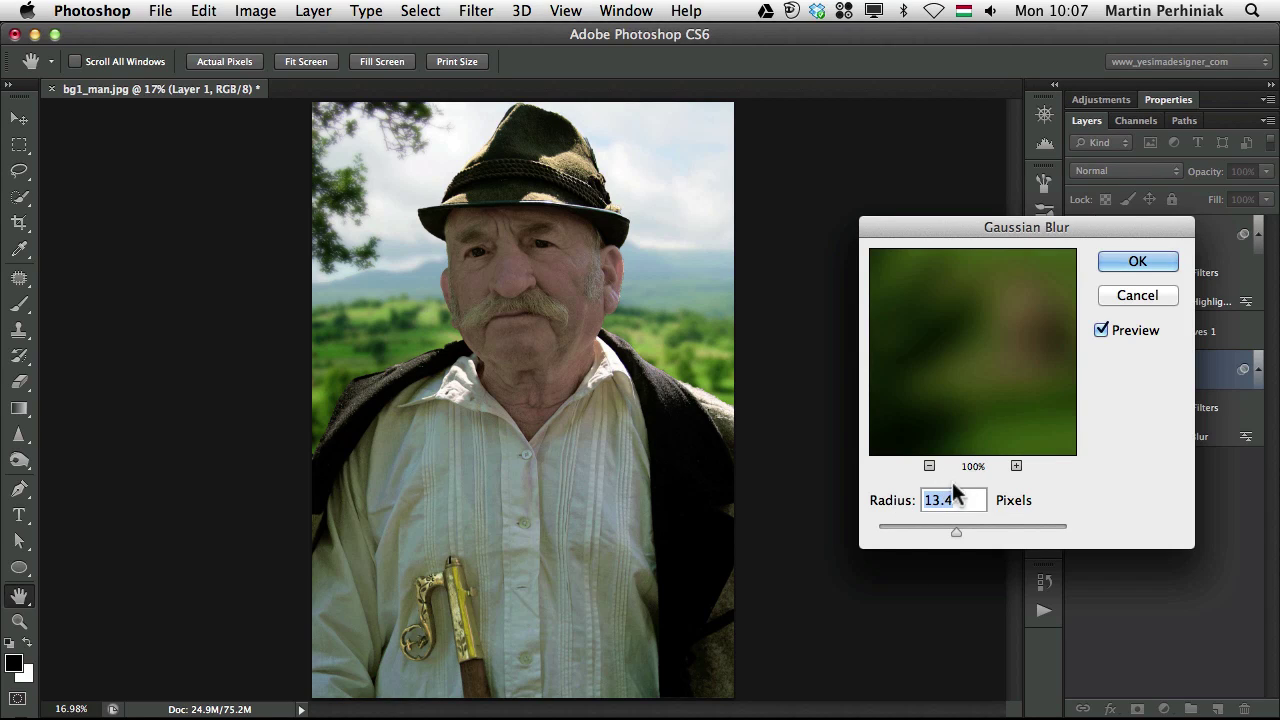
left_click(1121, 296)
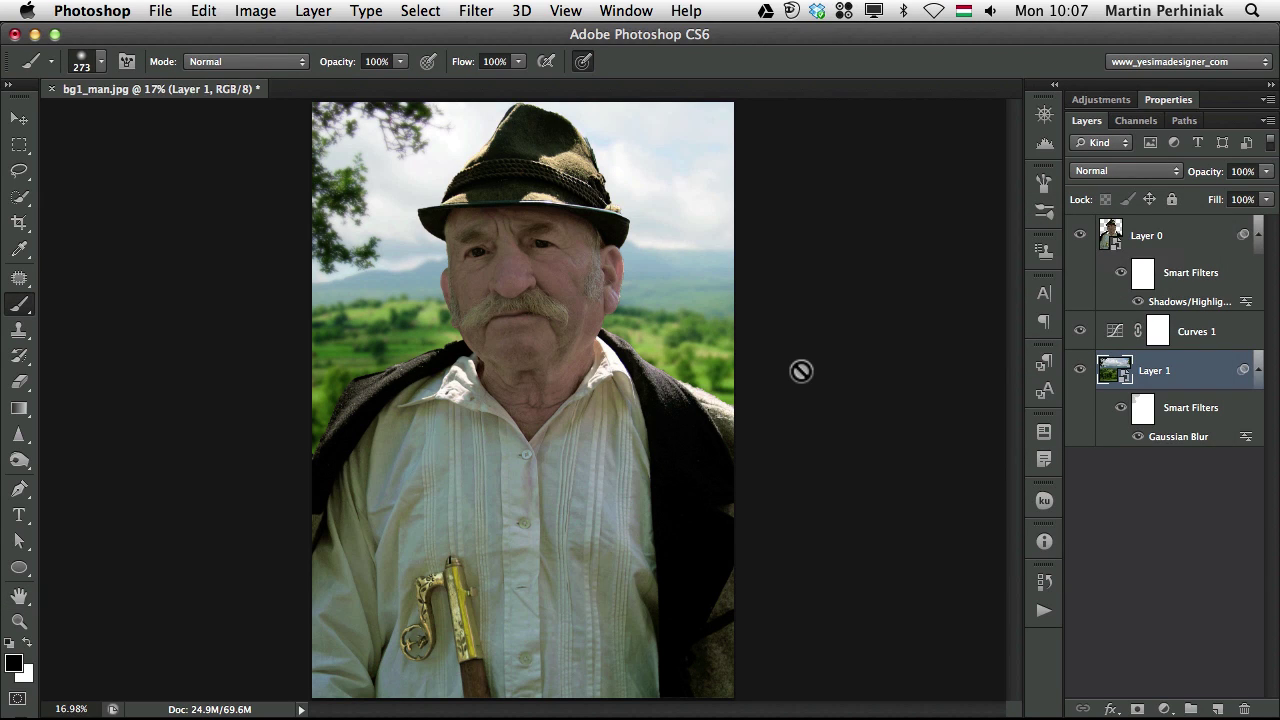
Step: Raise the Curves 1 midtone point from input 130 to output 187
double_click(1115, 331)
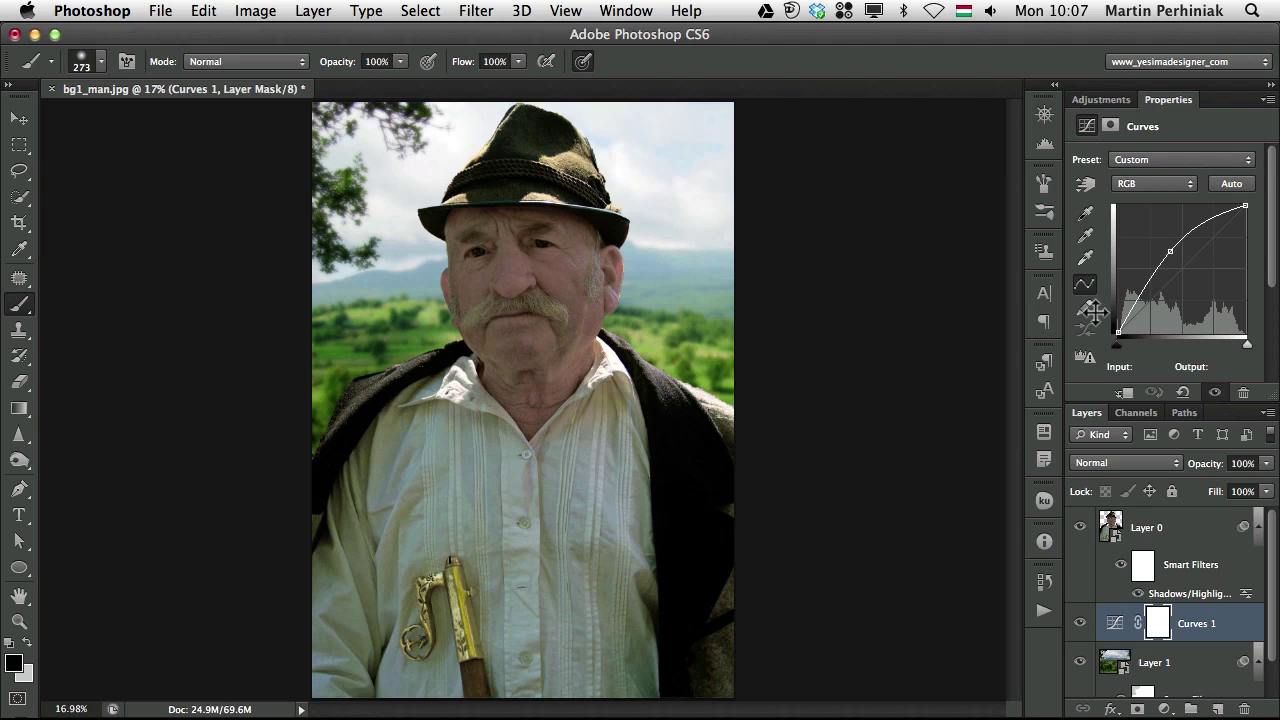
left_click_drag(1170, 251, 1184, 237)
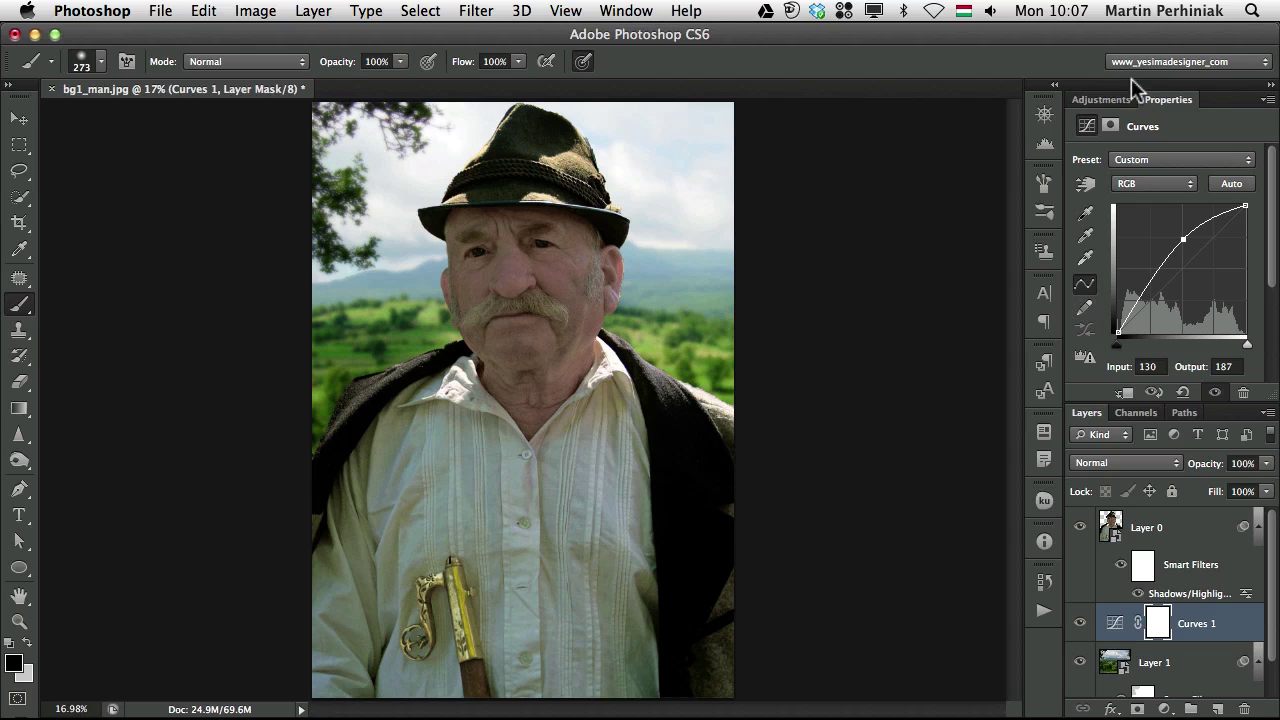
left_click(1167, 100)
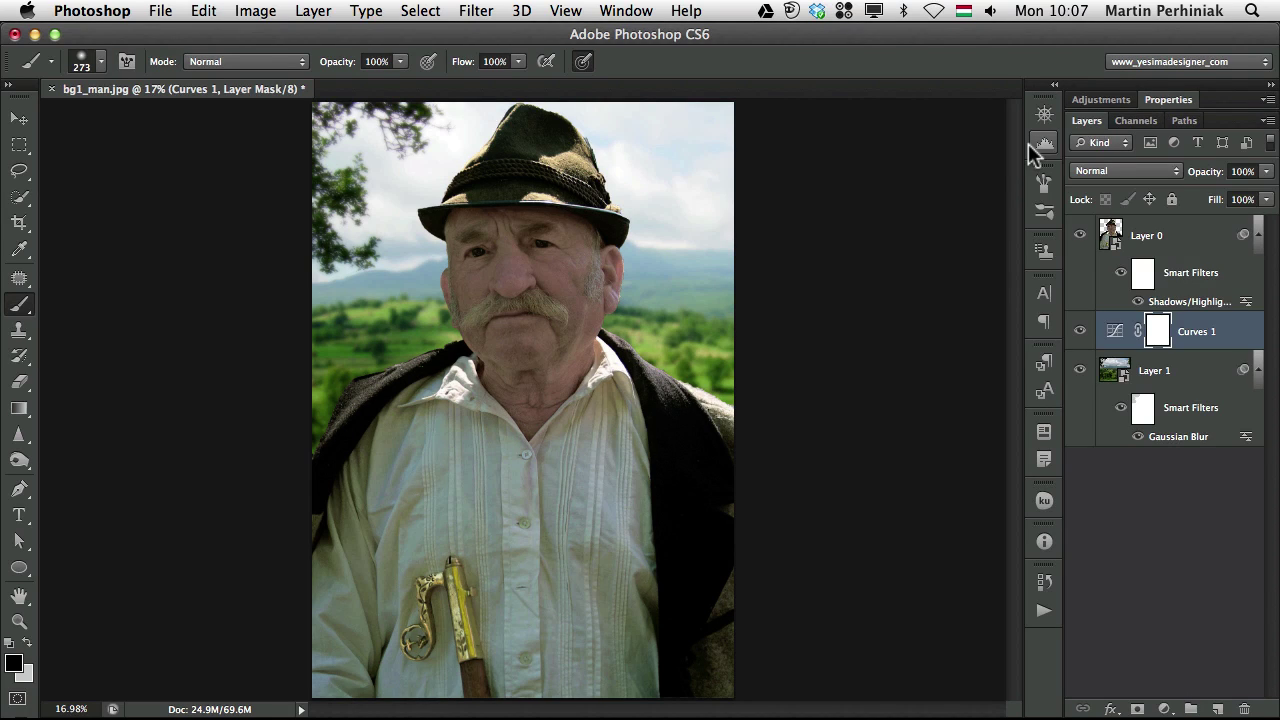